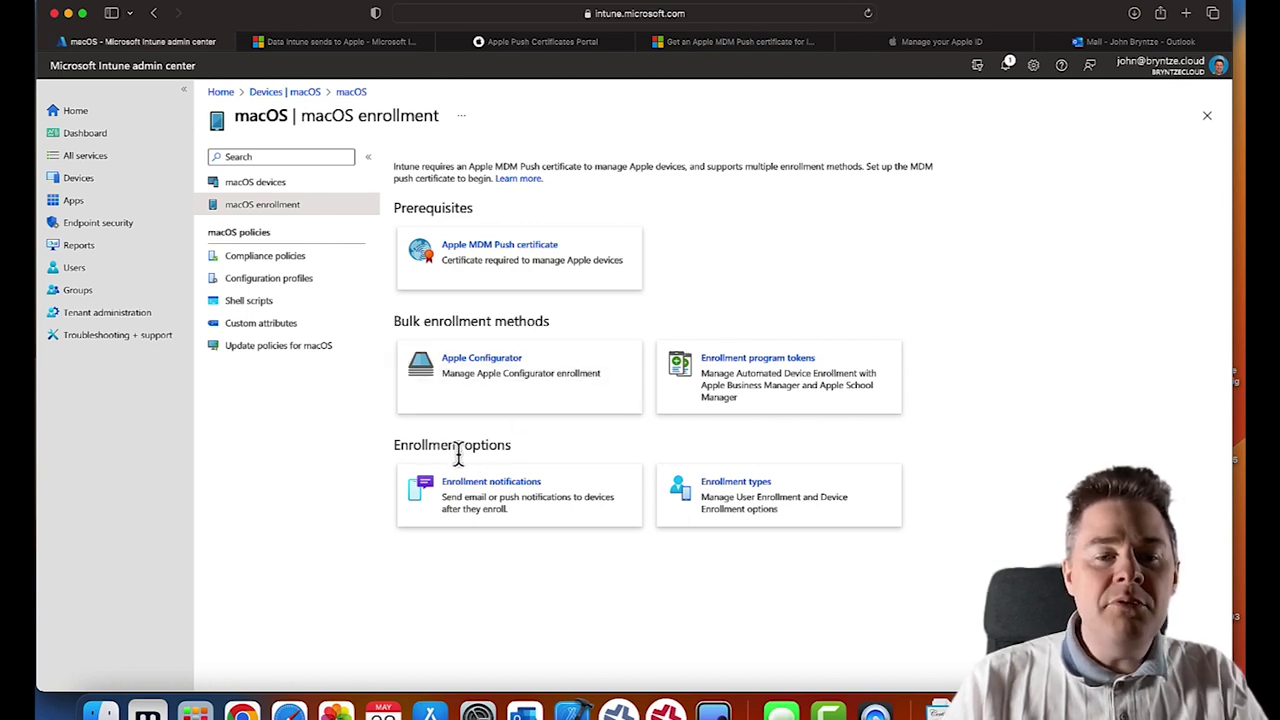
- Open the macOS Enrollment types card to view its empty enrollment type profiles list
click(735, 507)
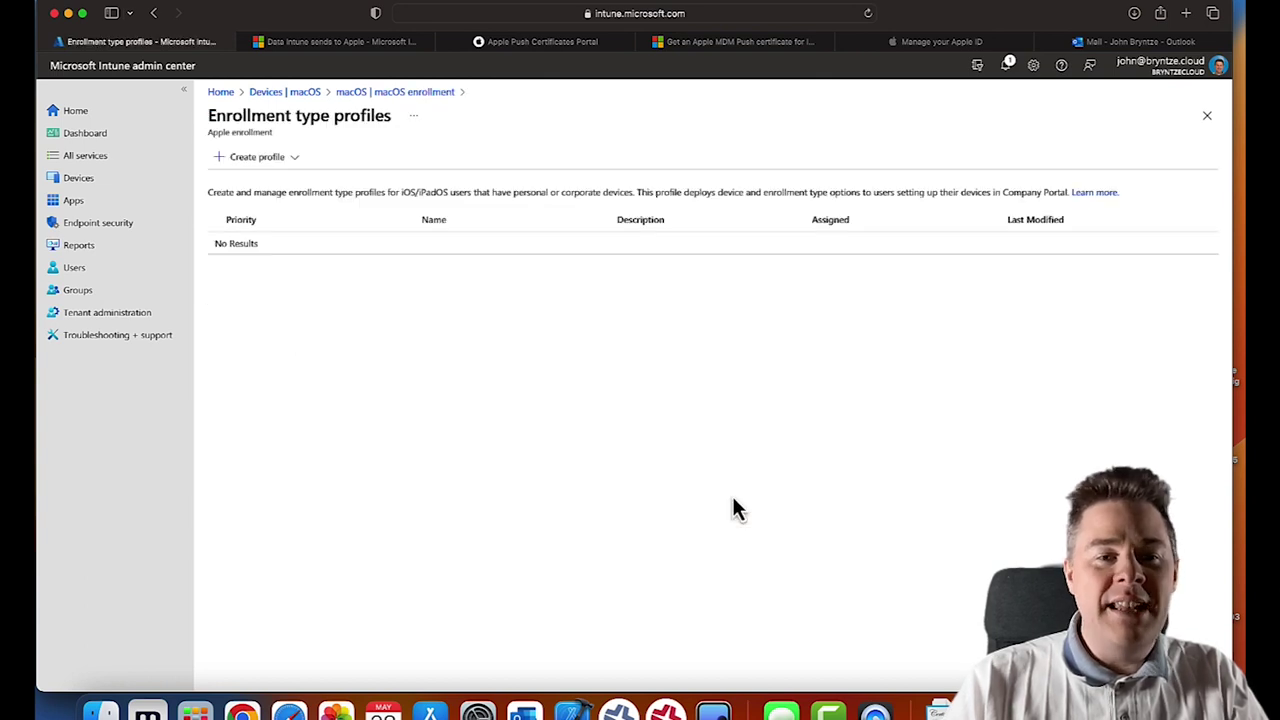
- Check the enrollment profile types, then go to macOS enrollment's macOS Enrollment notifications list
click(290, 160)
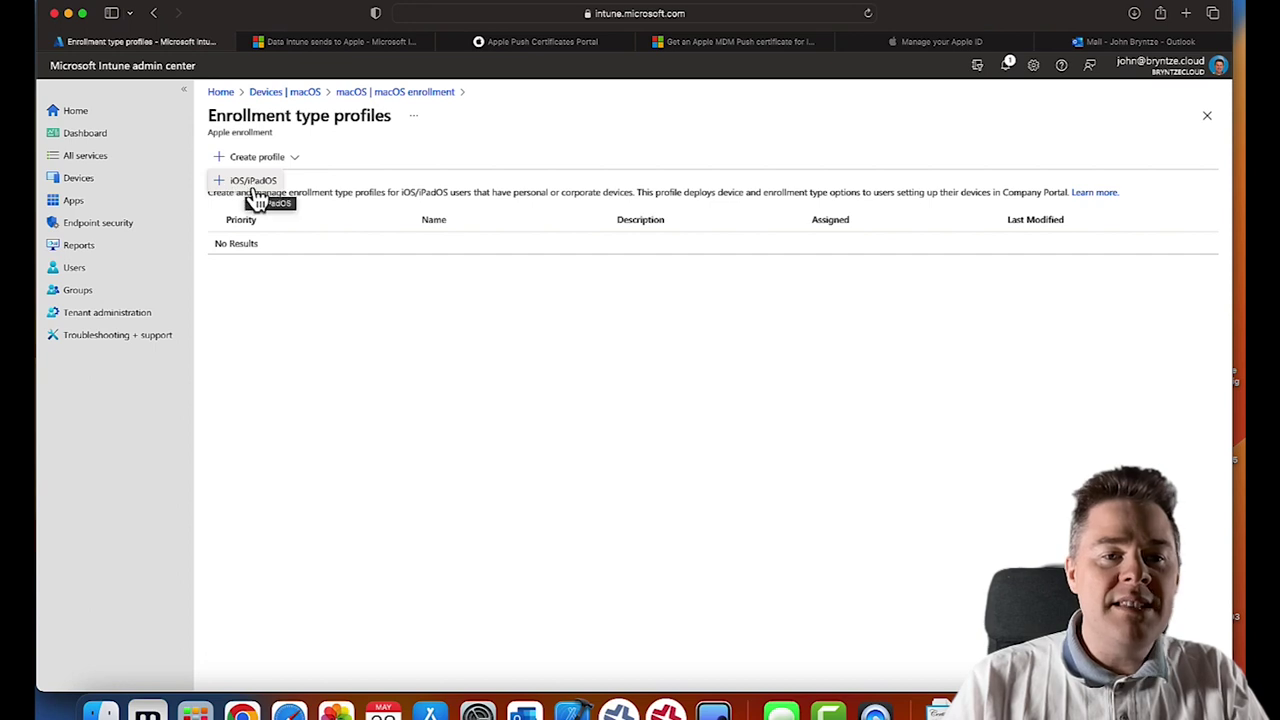
click(399, 172)
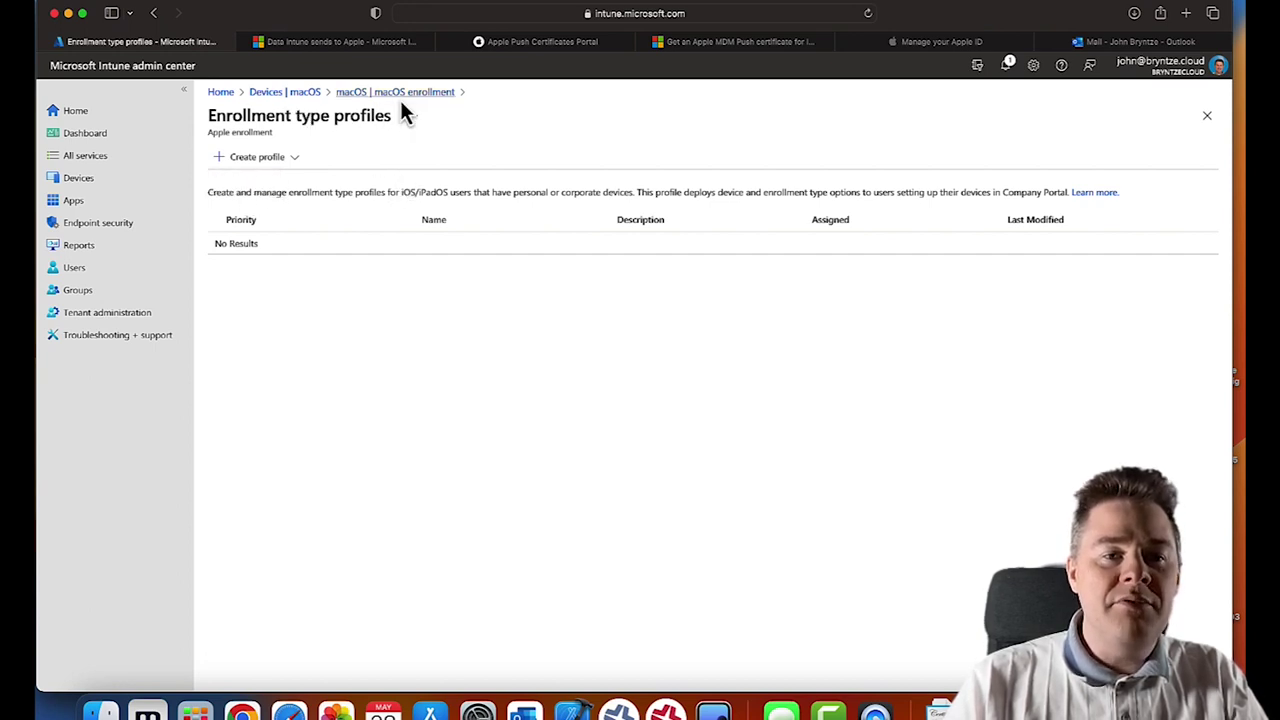
click(295, 95)
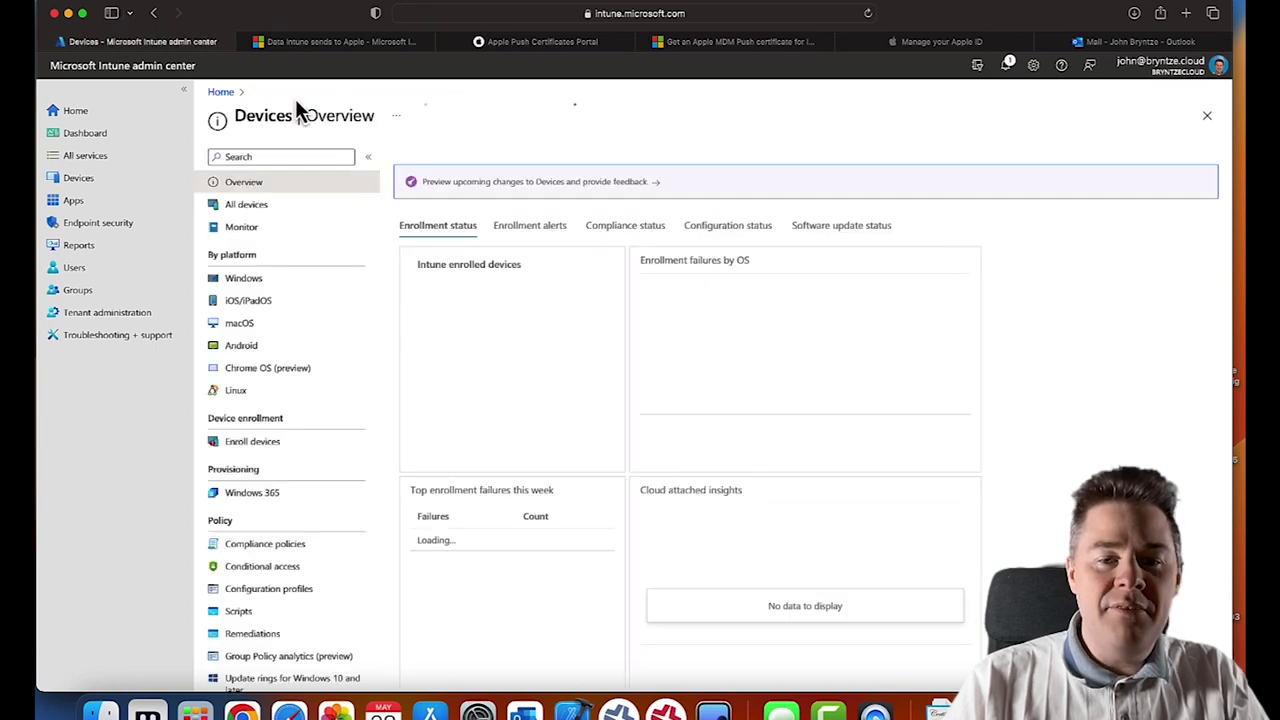
click(244, 330)
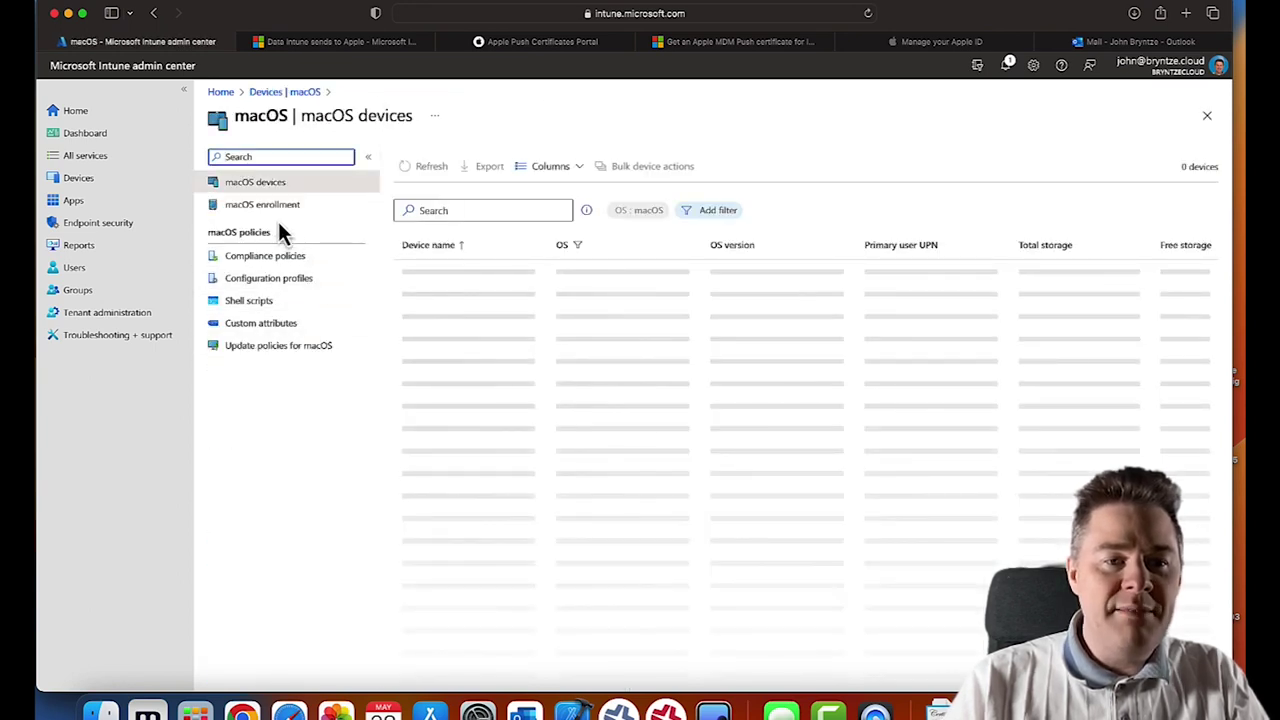
click(271, 210)
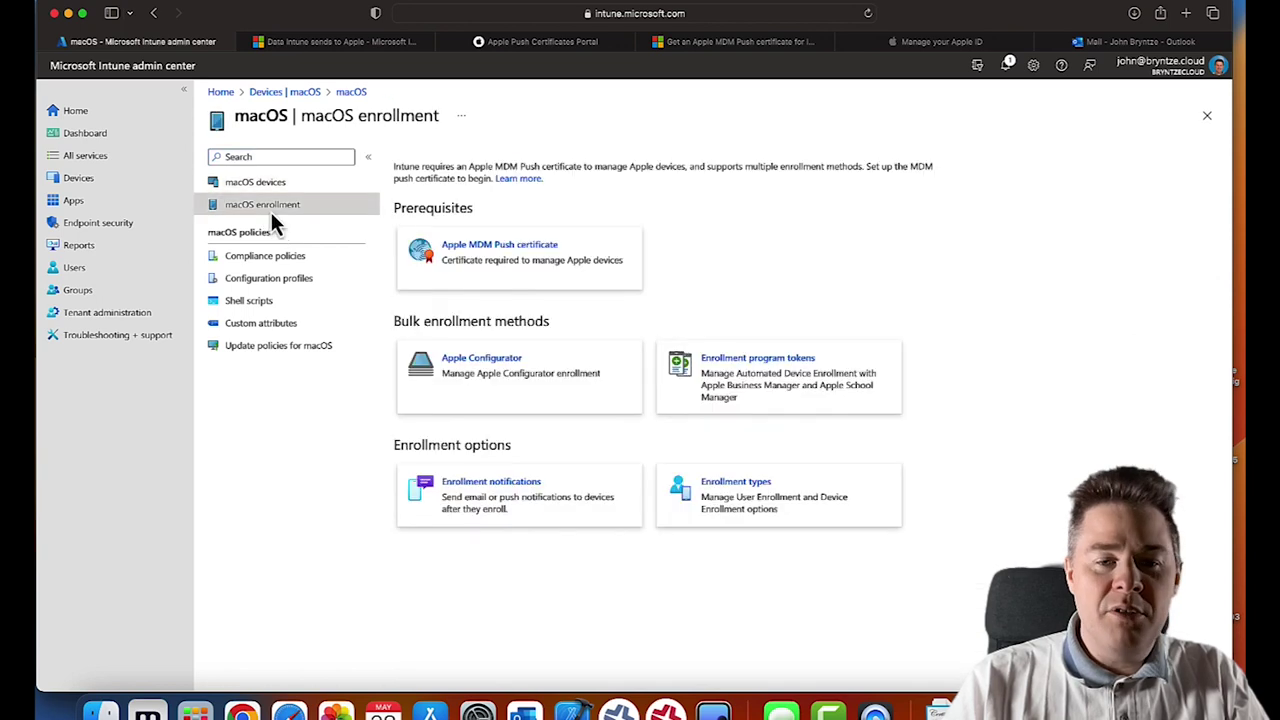
click(491, 503)
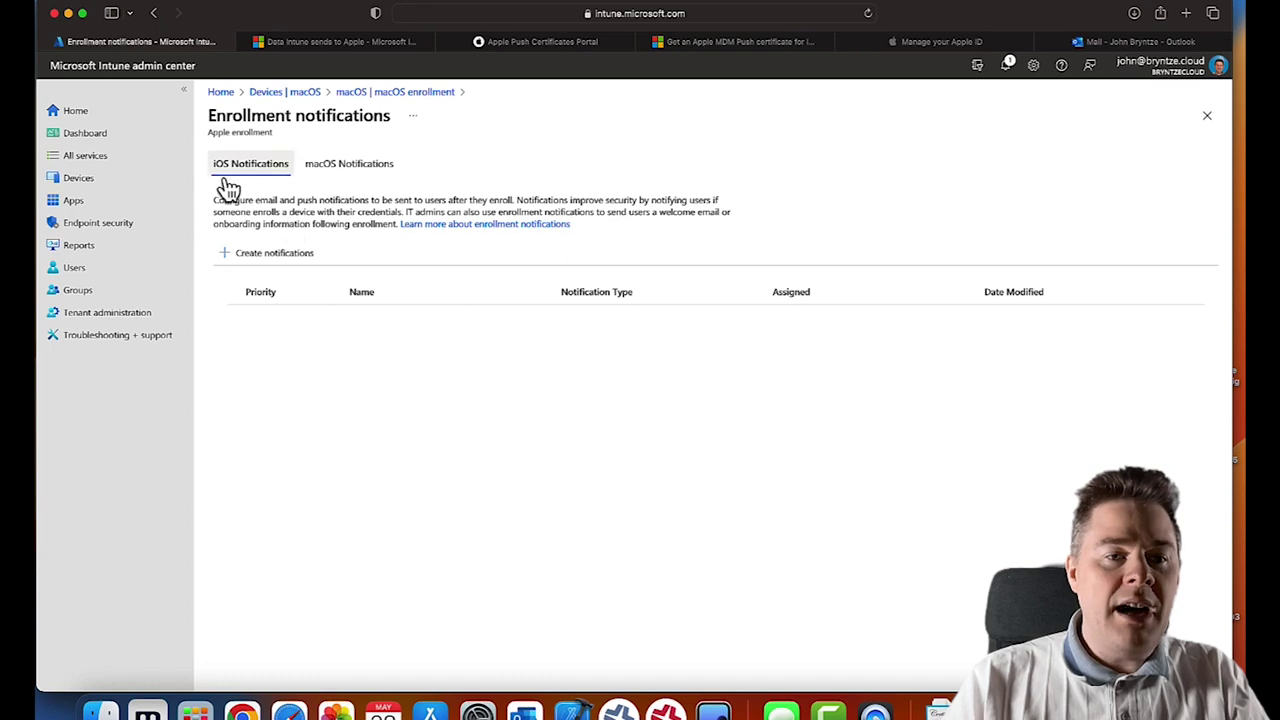
click(350, 170)
- Start a notification named 'JBN new macOS enrolled Notification' with a short description
click(274, 254)
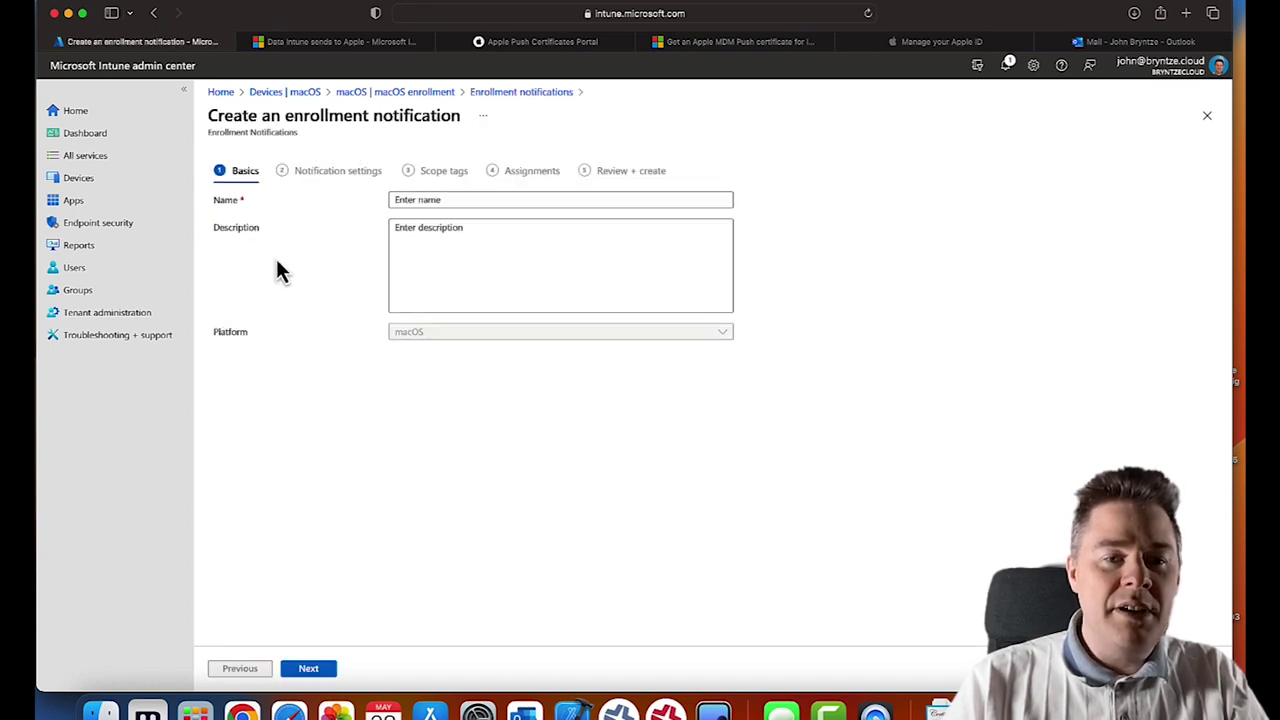
click(423, 203)
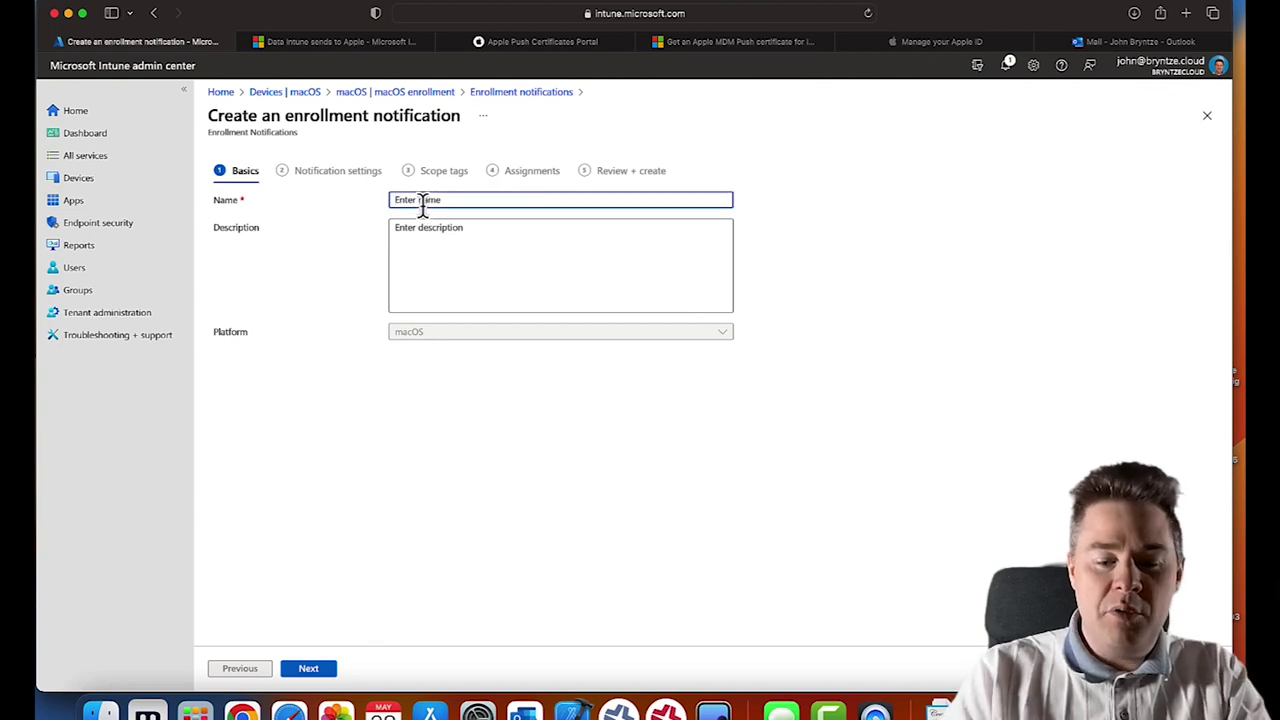
text(JBN)
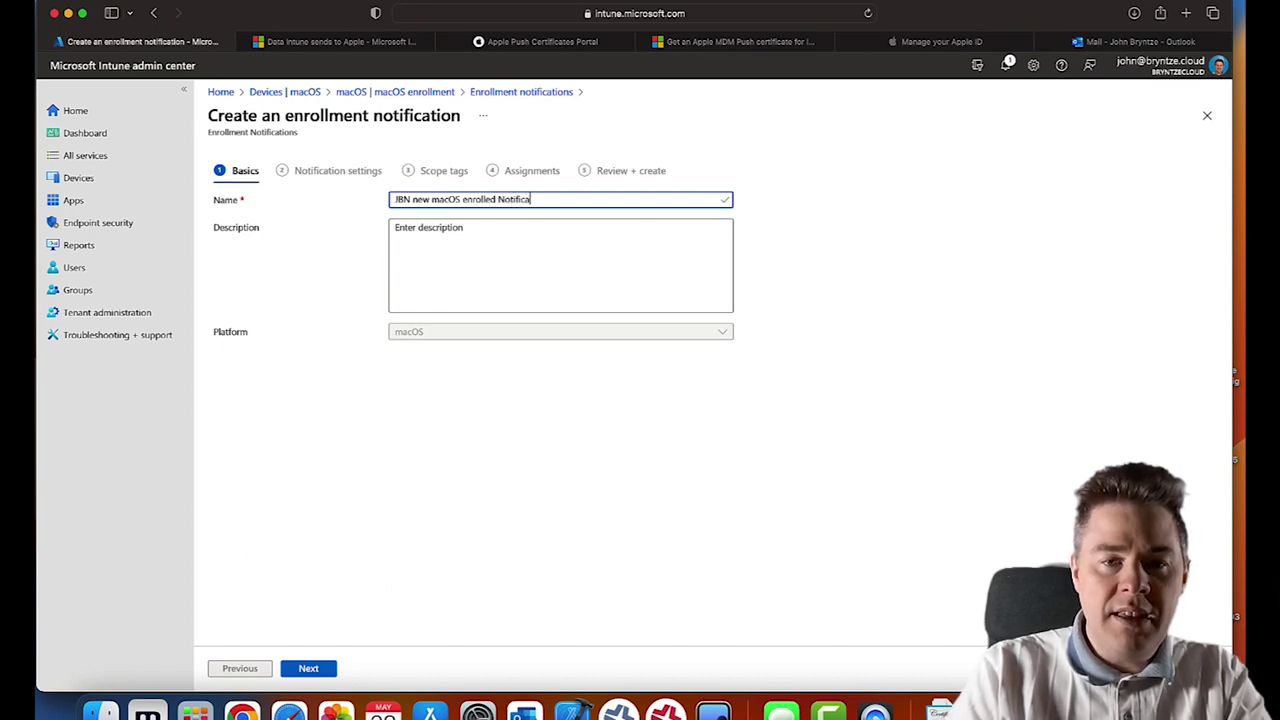
text(new macOS enrolled Notification)
click(396, 228)
text(Notifi)
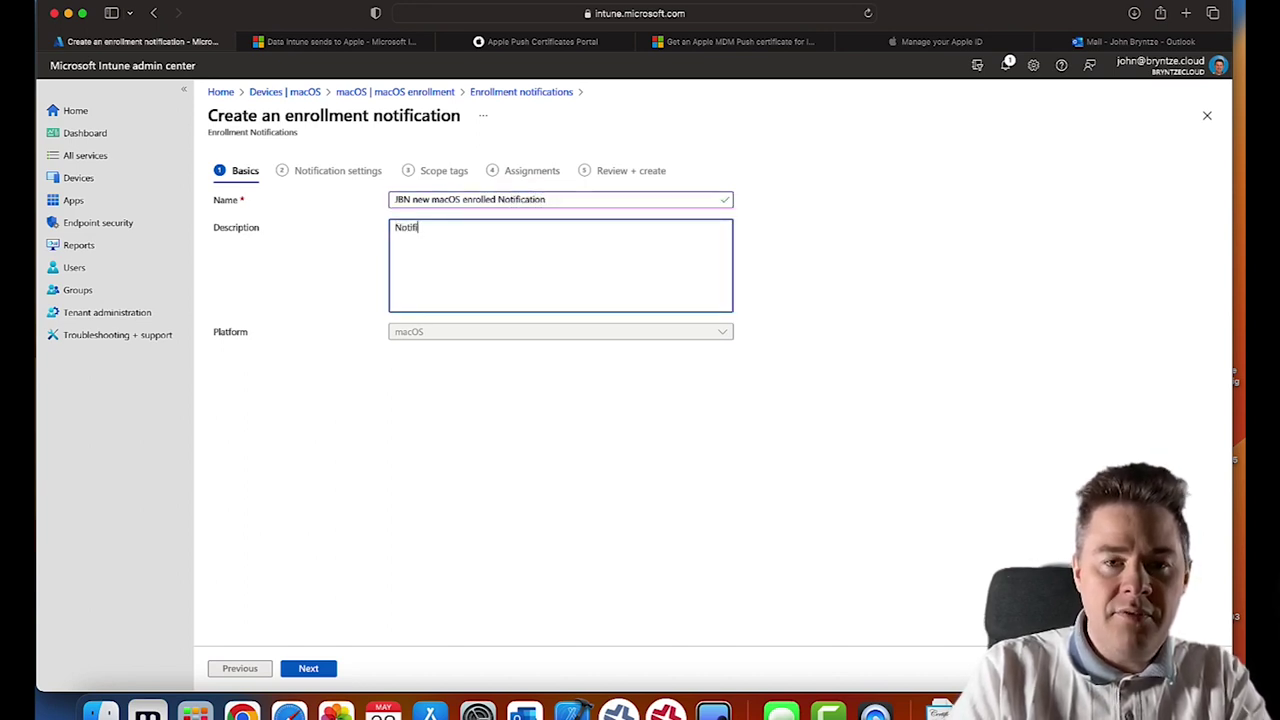
text(catioon of a new macOS device being enrolled into Intune)
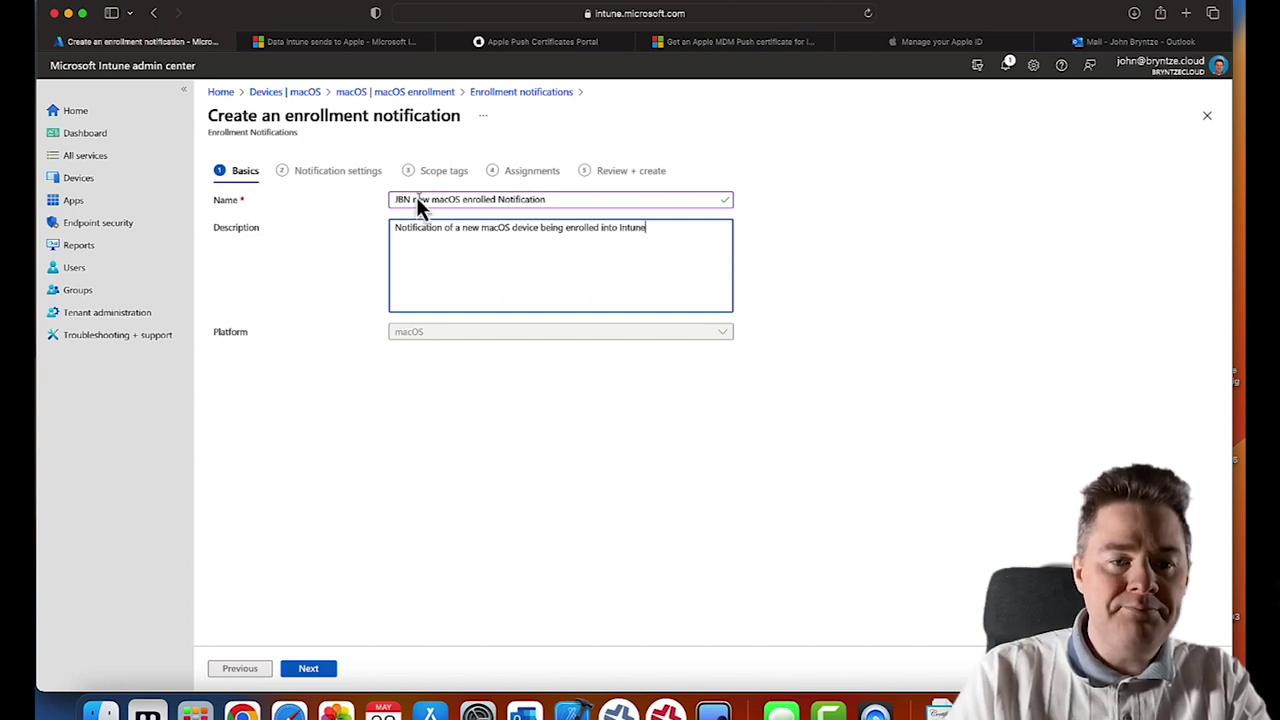
click(308, 670)
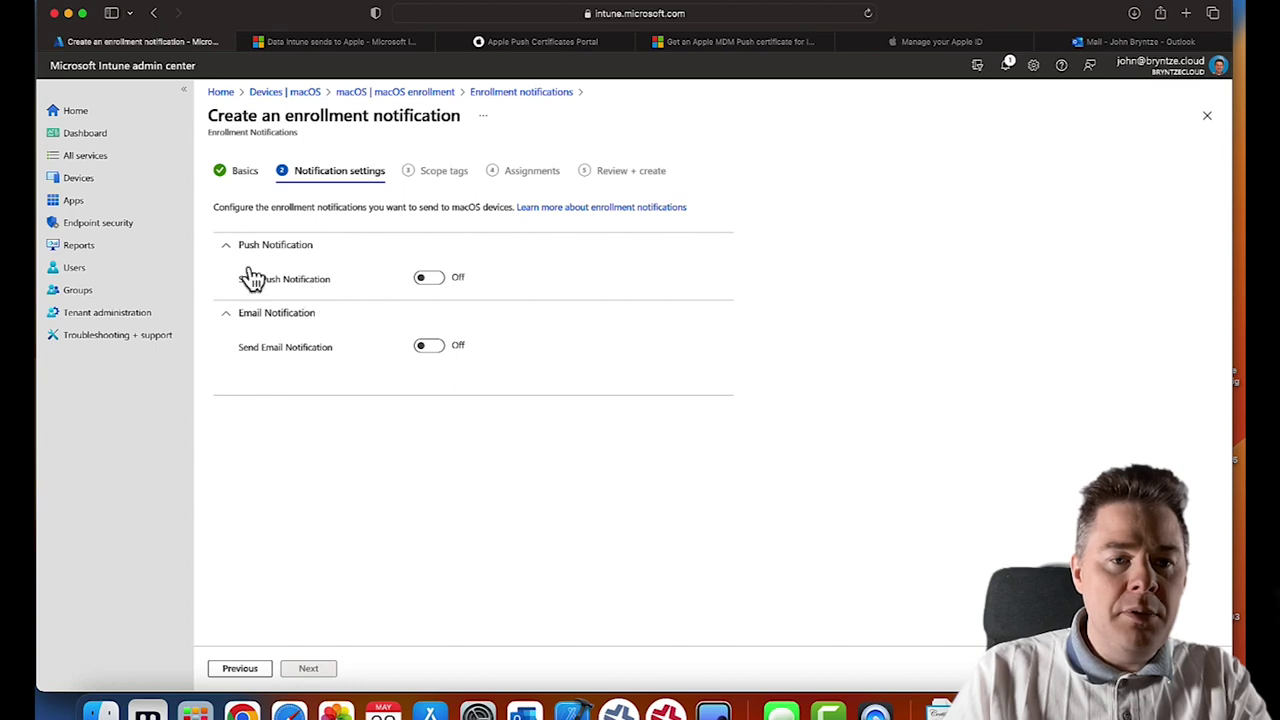
- Turn on push and email notifications; give push subject 'Welcome to JBN Intune' and message 'Your device has been enrolled'
click(428, 278)
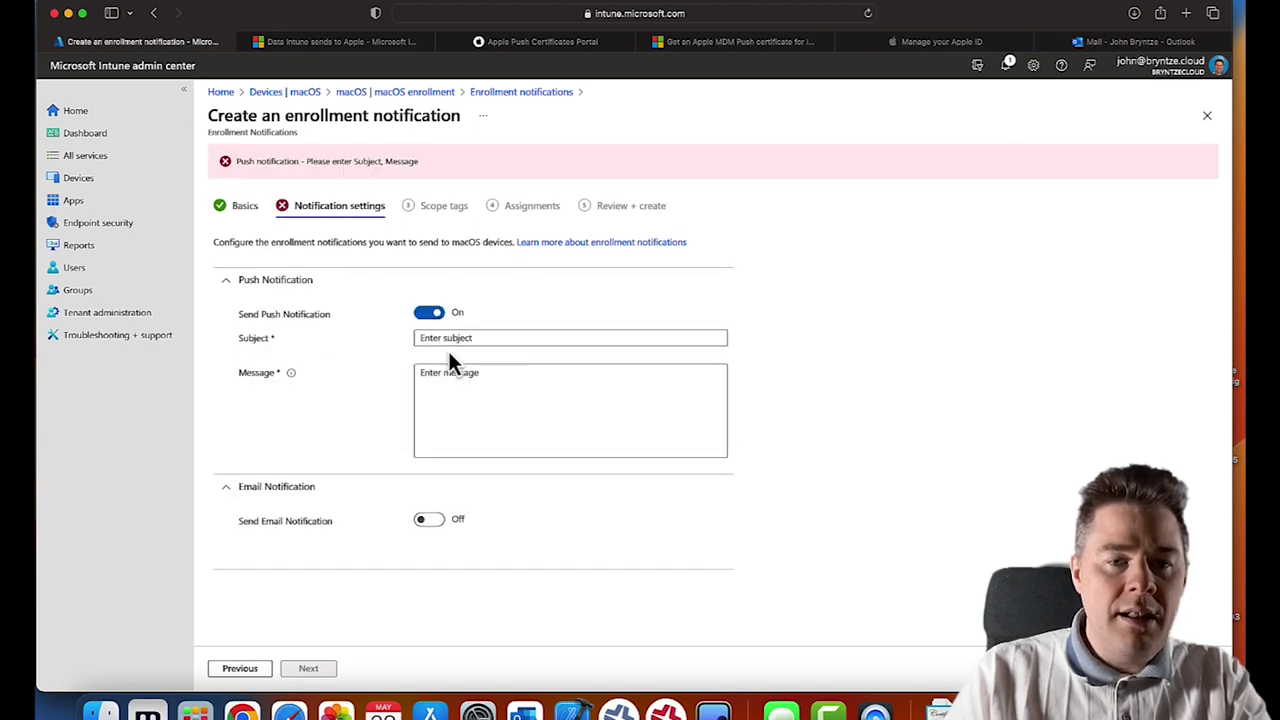
click(426, 519)
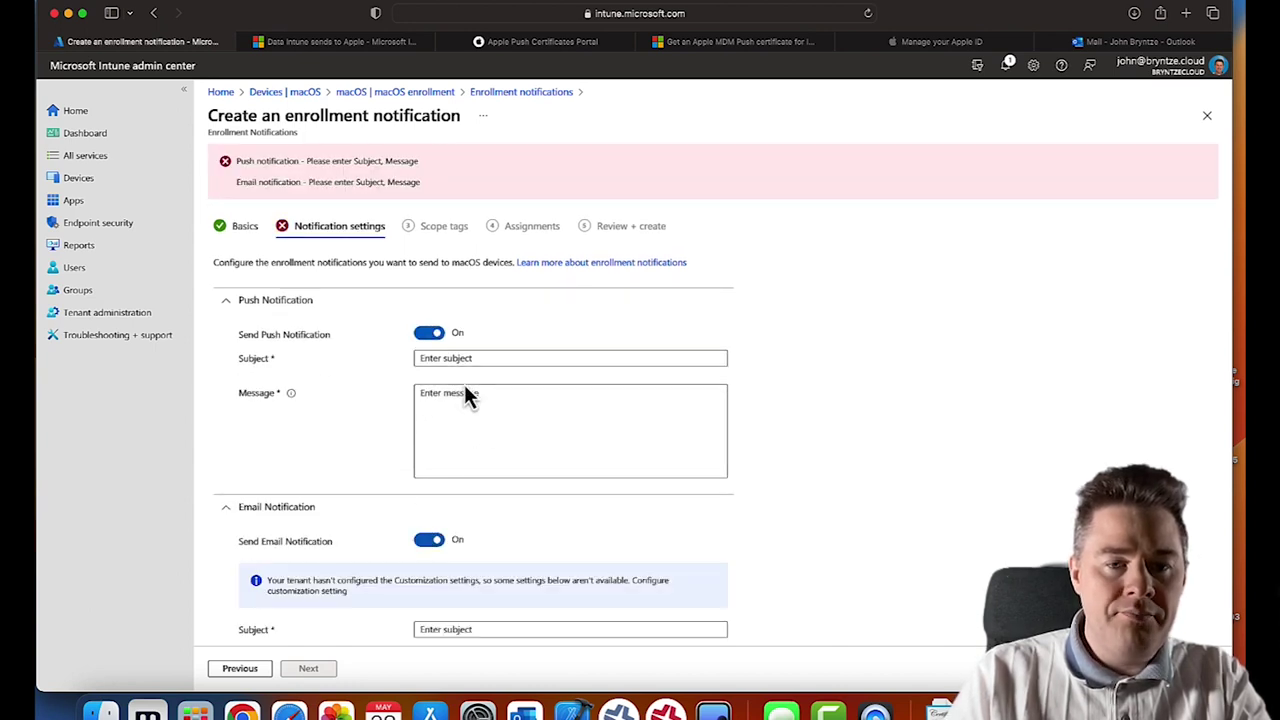
click(447, 360)
text(Welco)
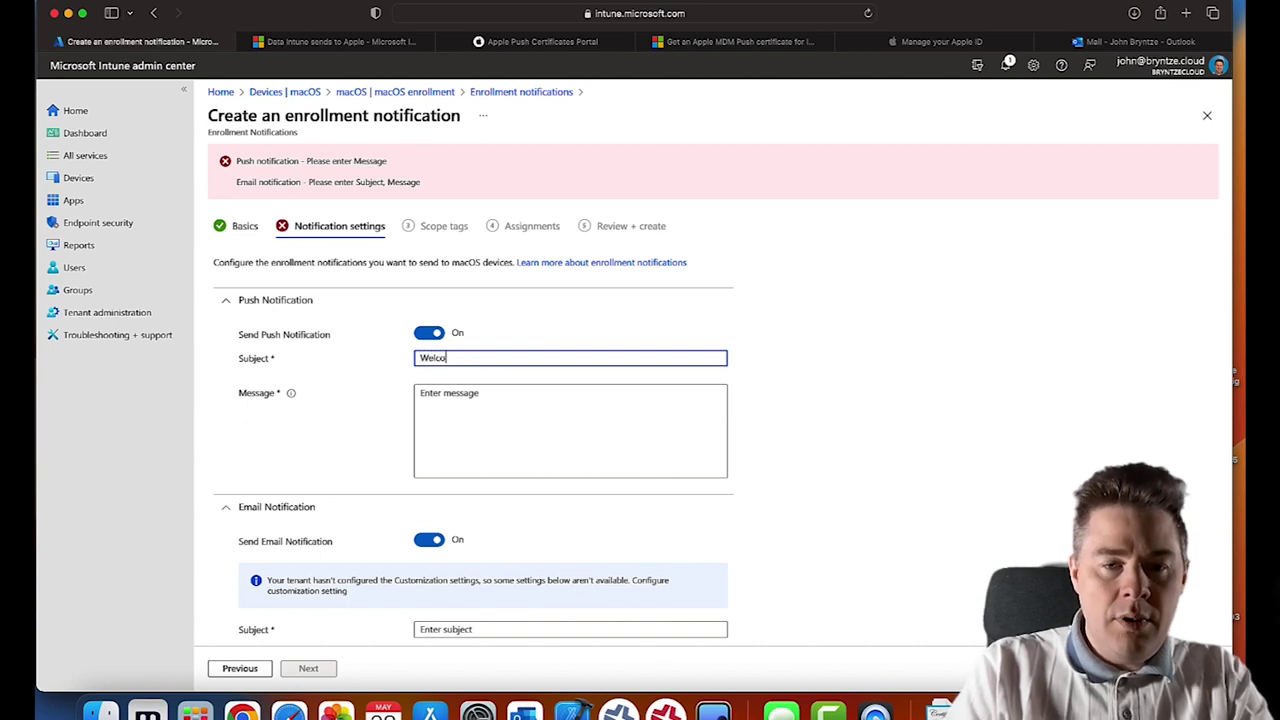
text(me to JBN Intune)
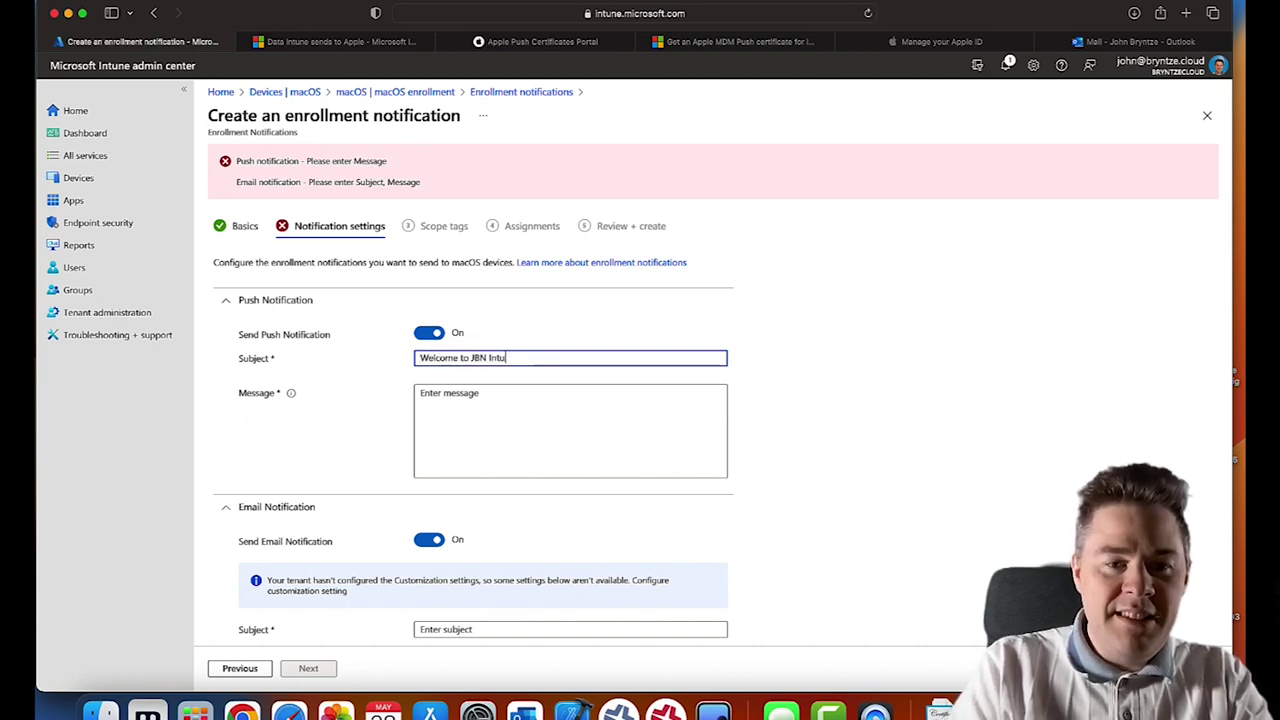
click(421, 393)
text(Your device has been enrolled)
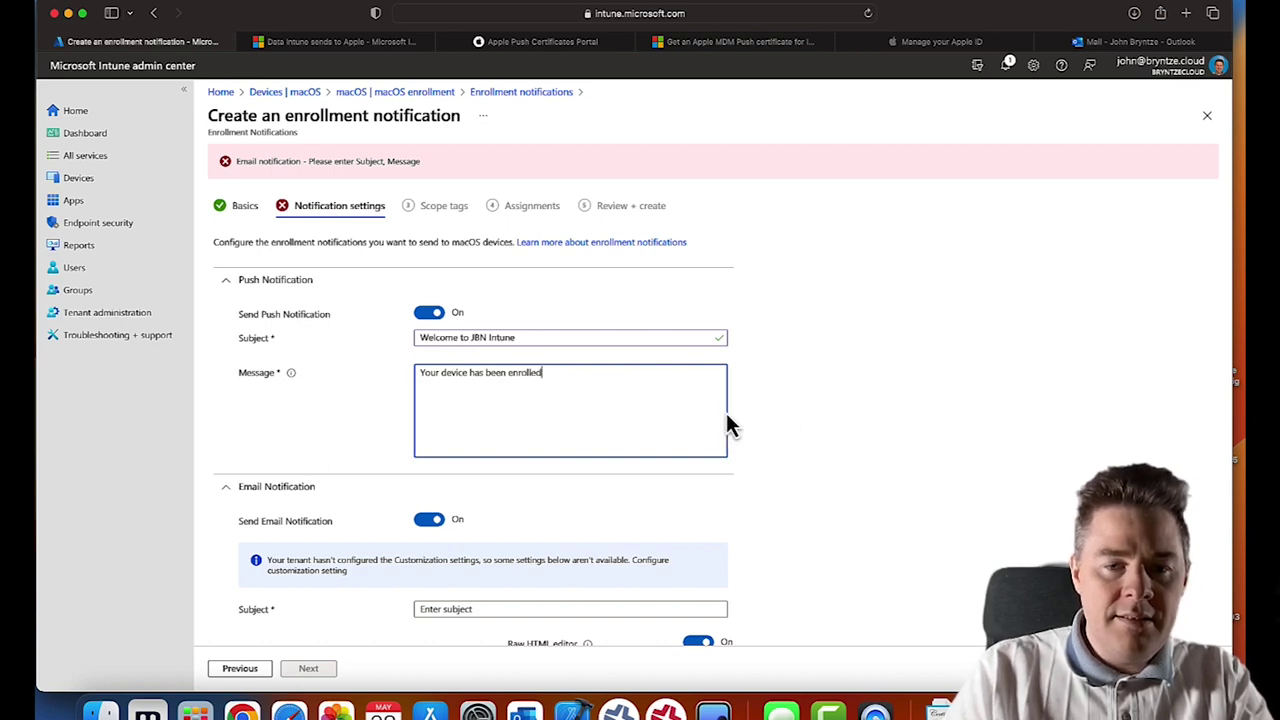
- Copy the push subject and message into the email notification's subject and message fields
scroll(884, 468, down, 4)
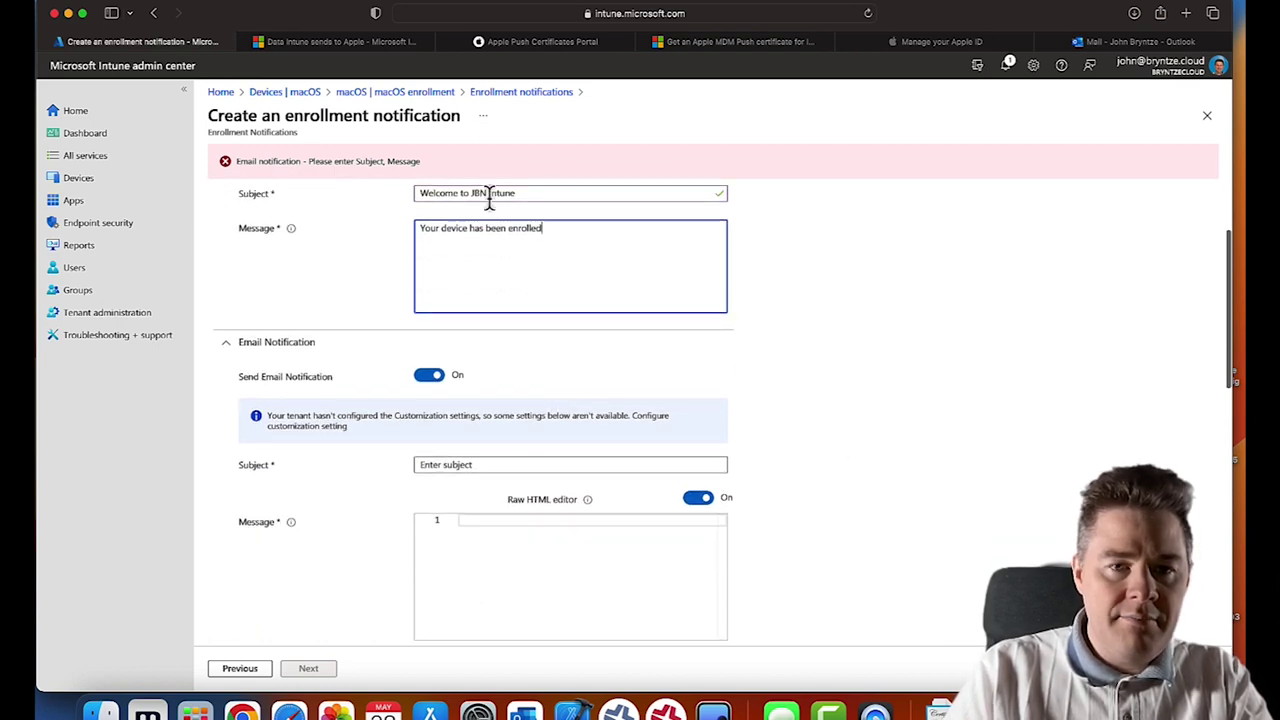
drag(520, 196, 427, 196)
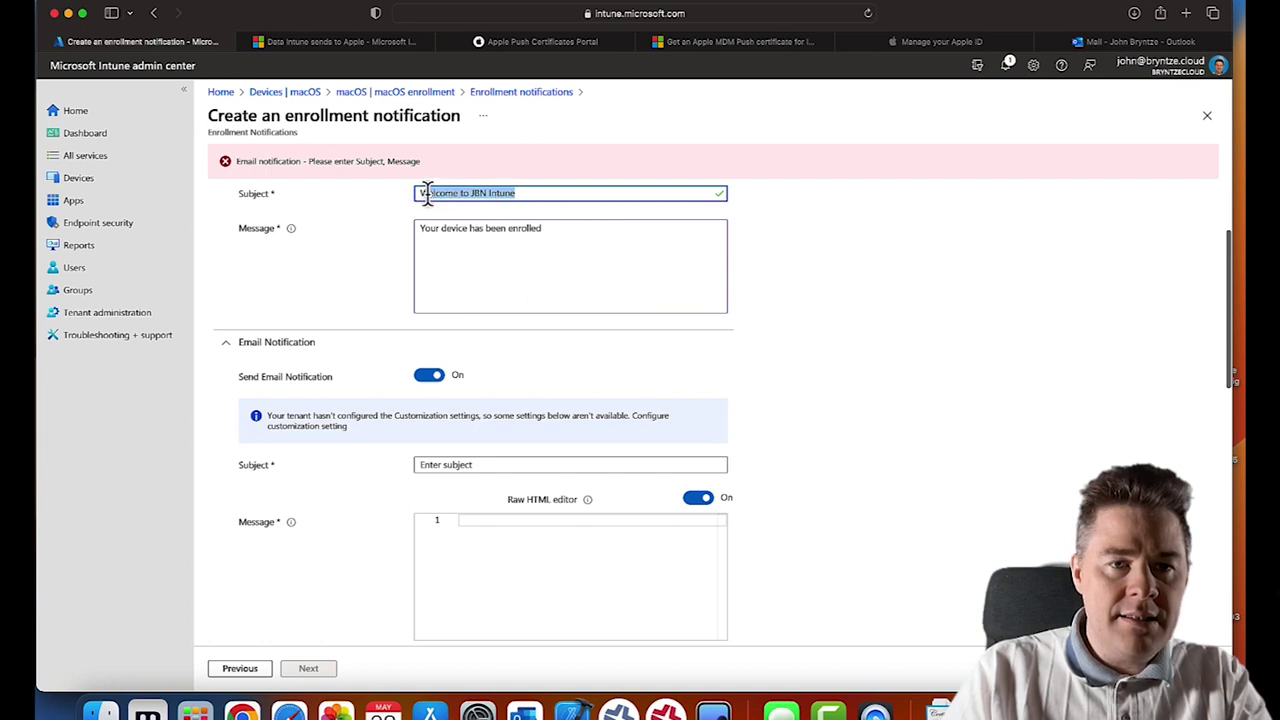
click(521, 192)
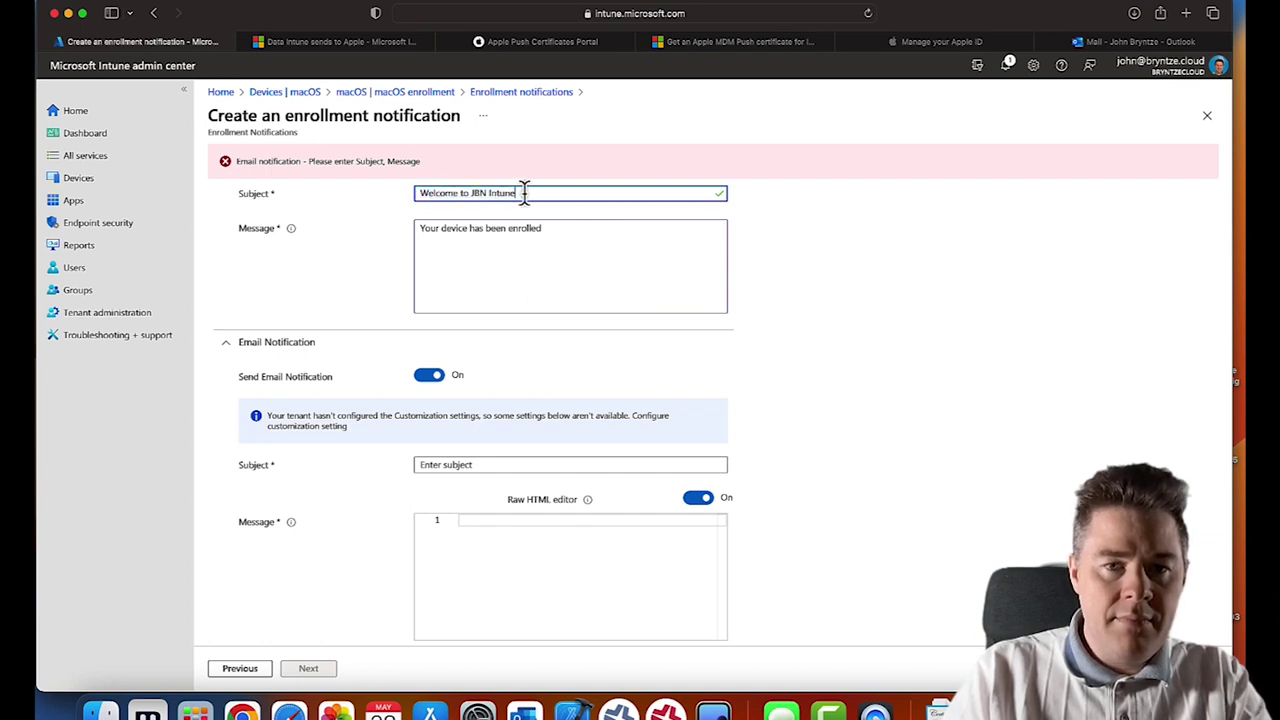
drag(514, 194, 407, 194)
key(super+c)
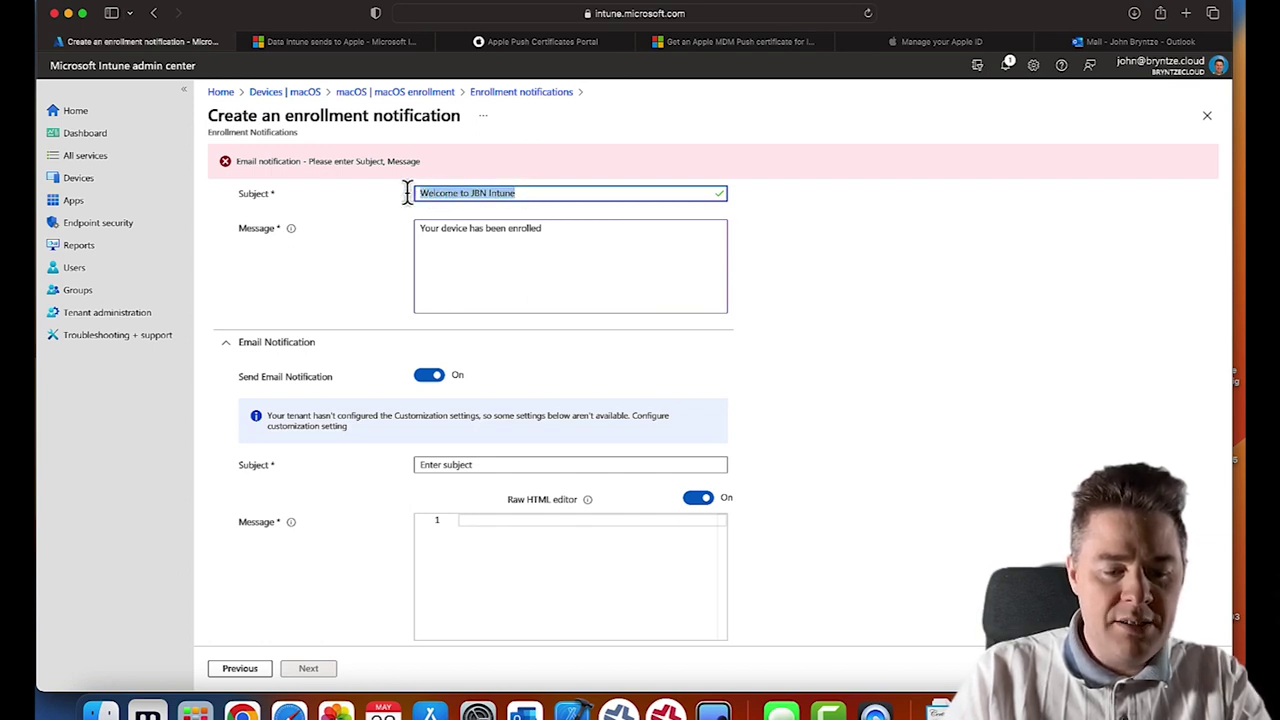
click(447, 464)
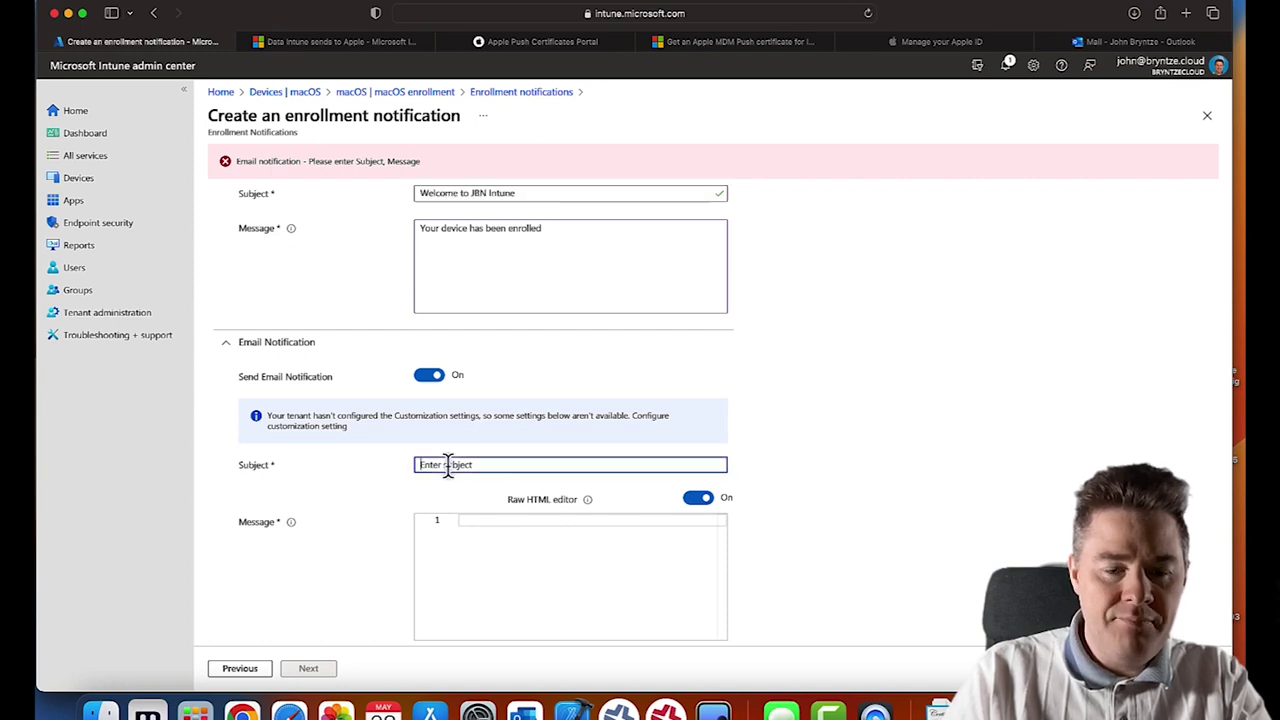
key(super+v)
click(557, 237)
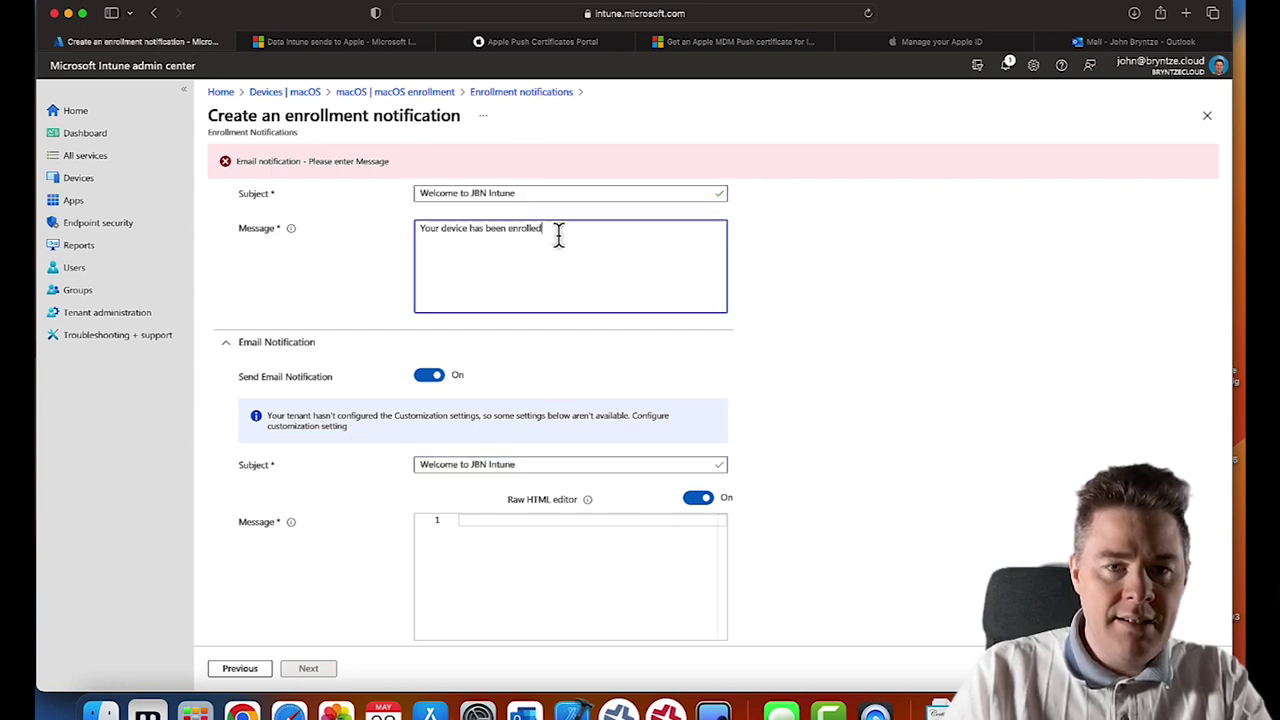
drag(557, 237, 411, 222)
key(super+c)
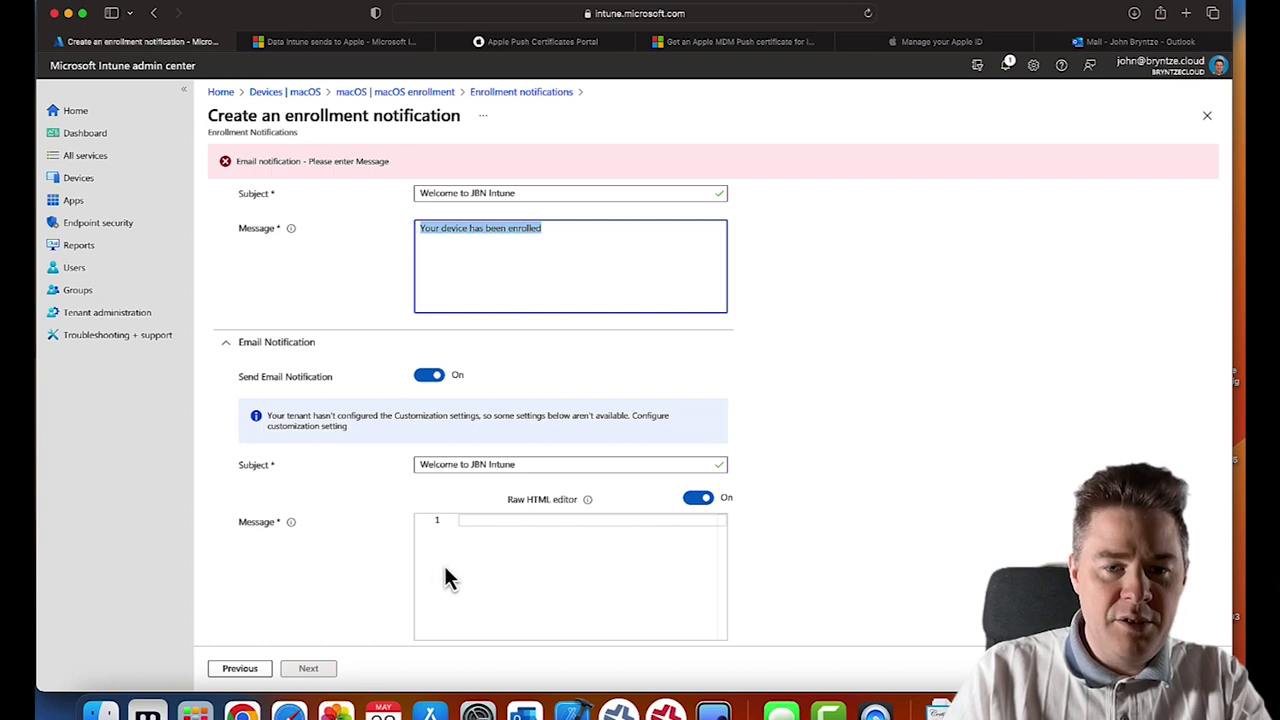
click(480, 524)
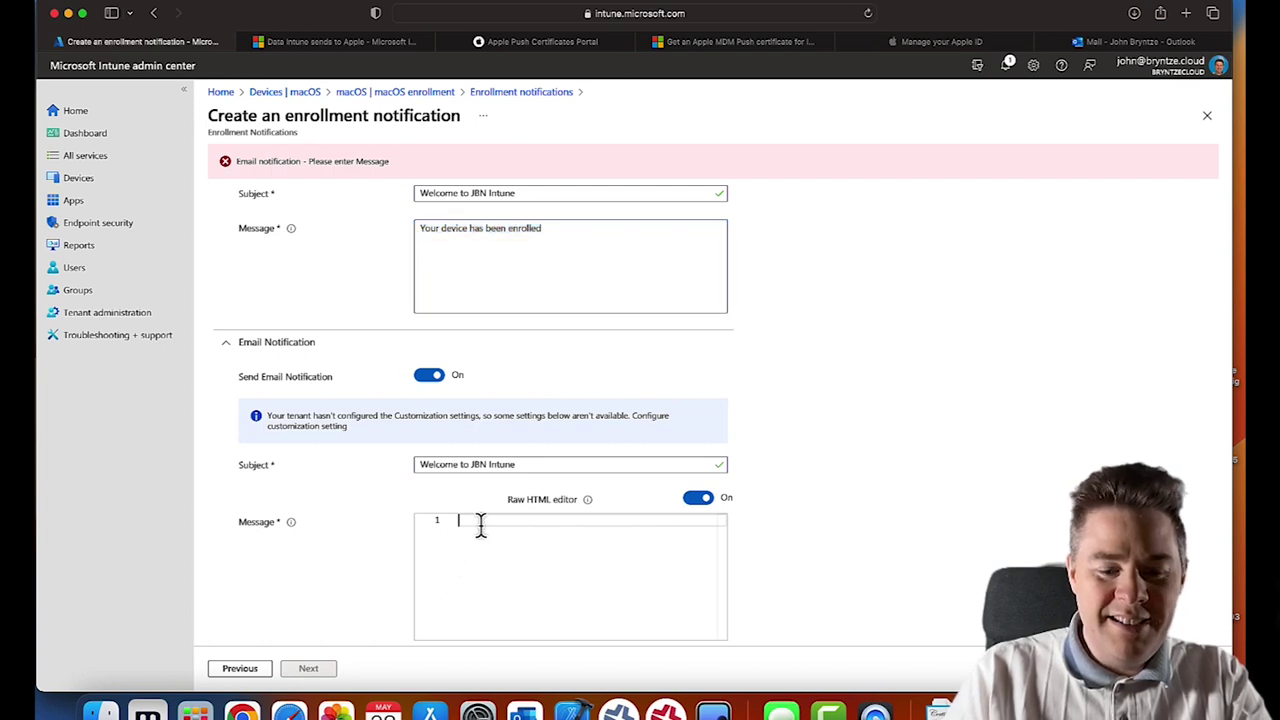
key(super+v)
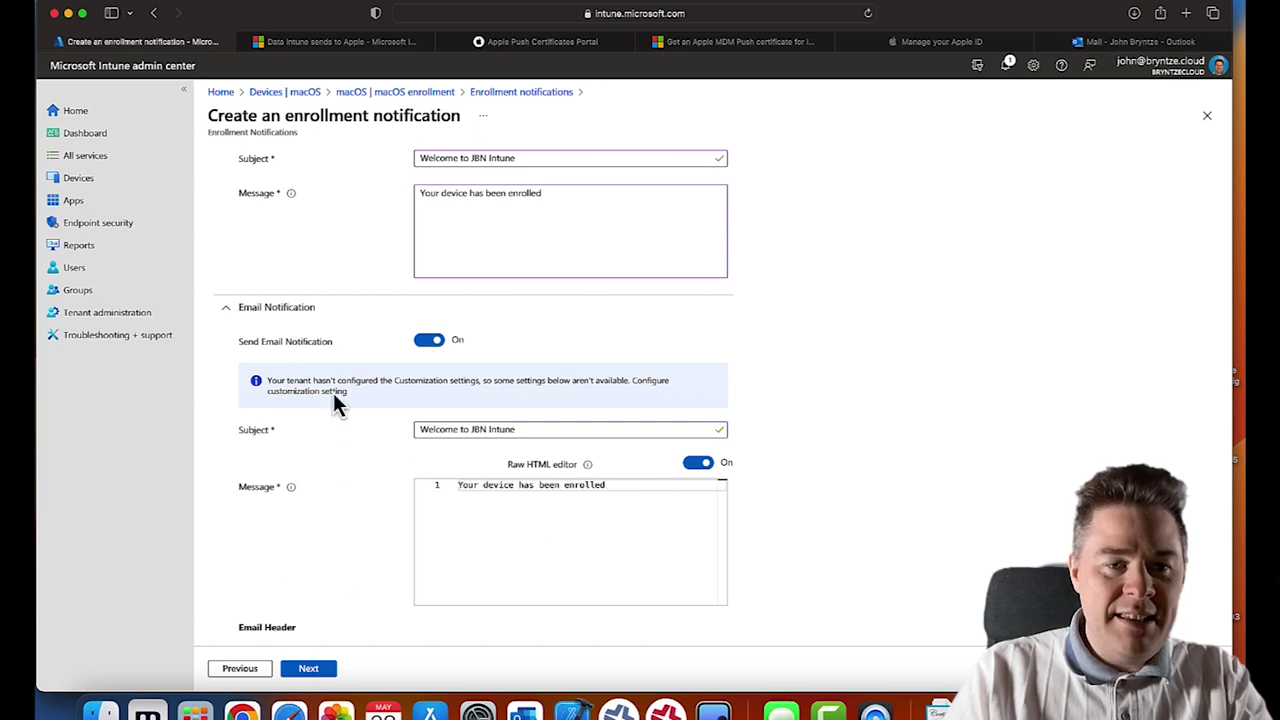
click(314, 669)
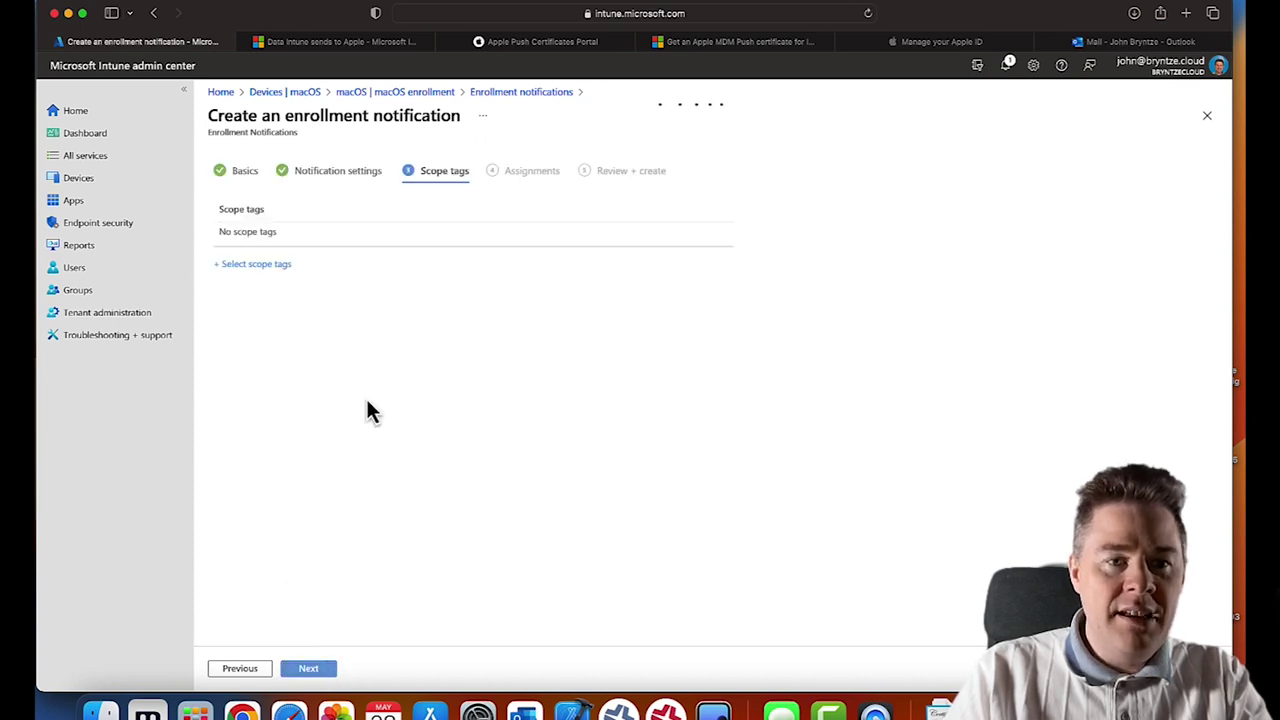
- Assign the notification to all users, create it, and return to the Devices overview
click(310, 669)
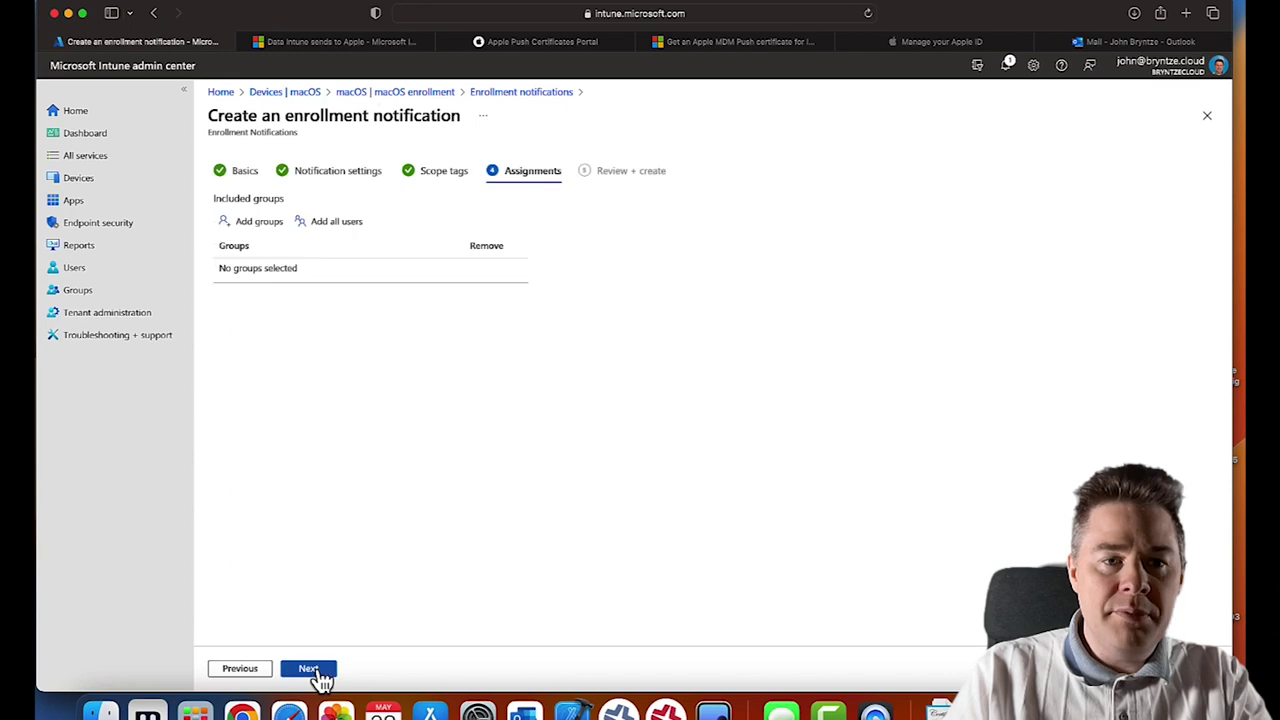
click(328, 226)
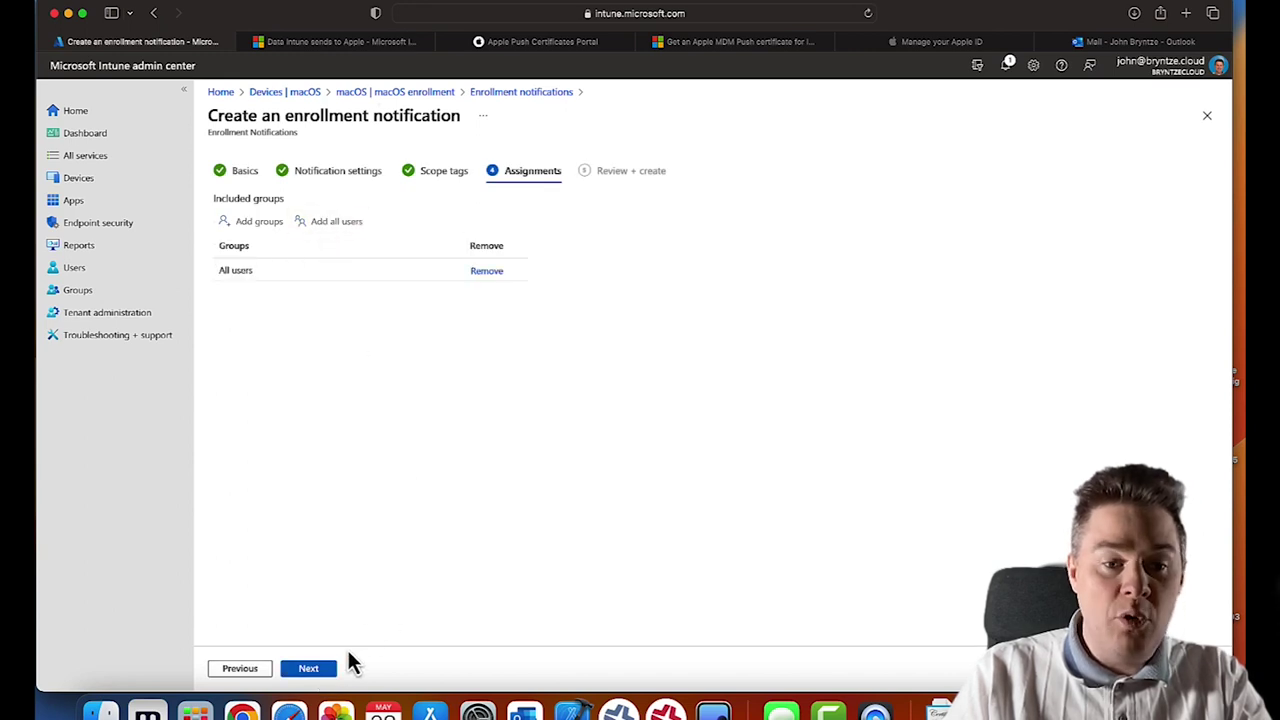
click(310, 669)
click(314, 677)
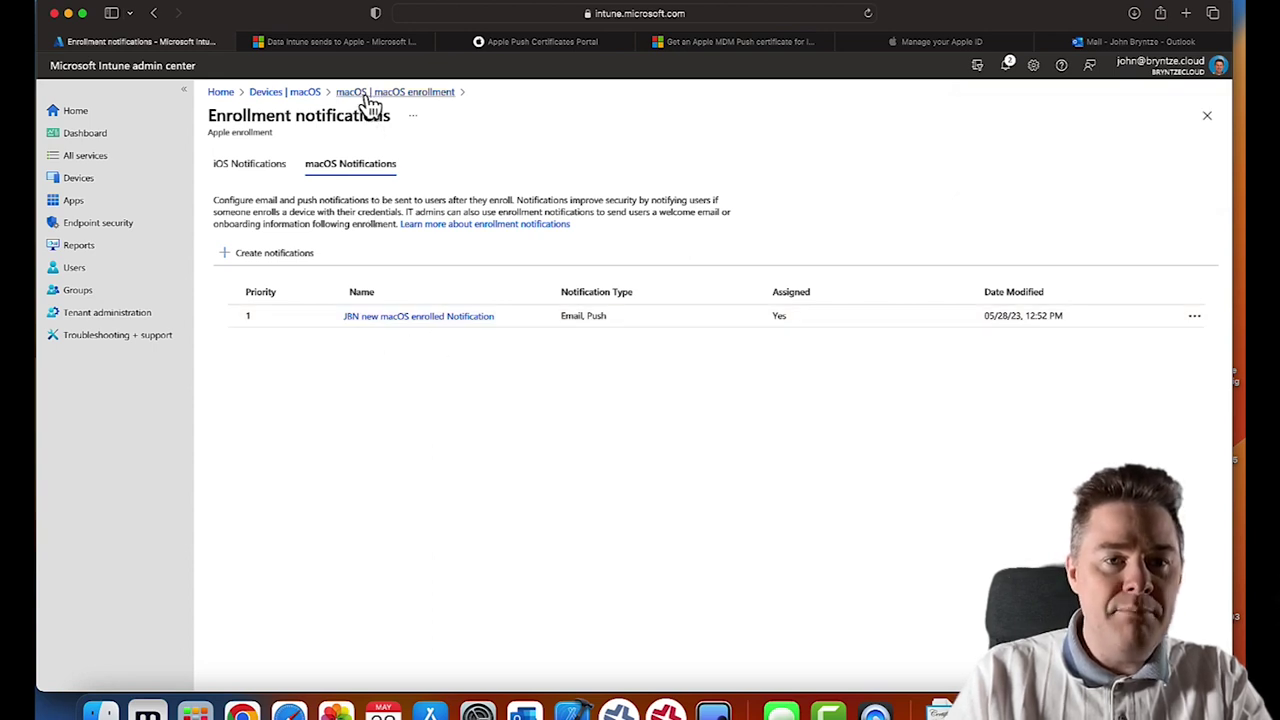
click(371, 94)
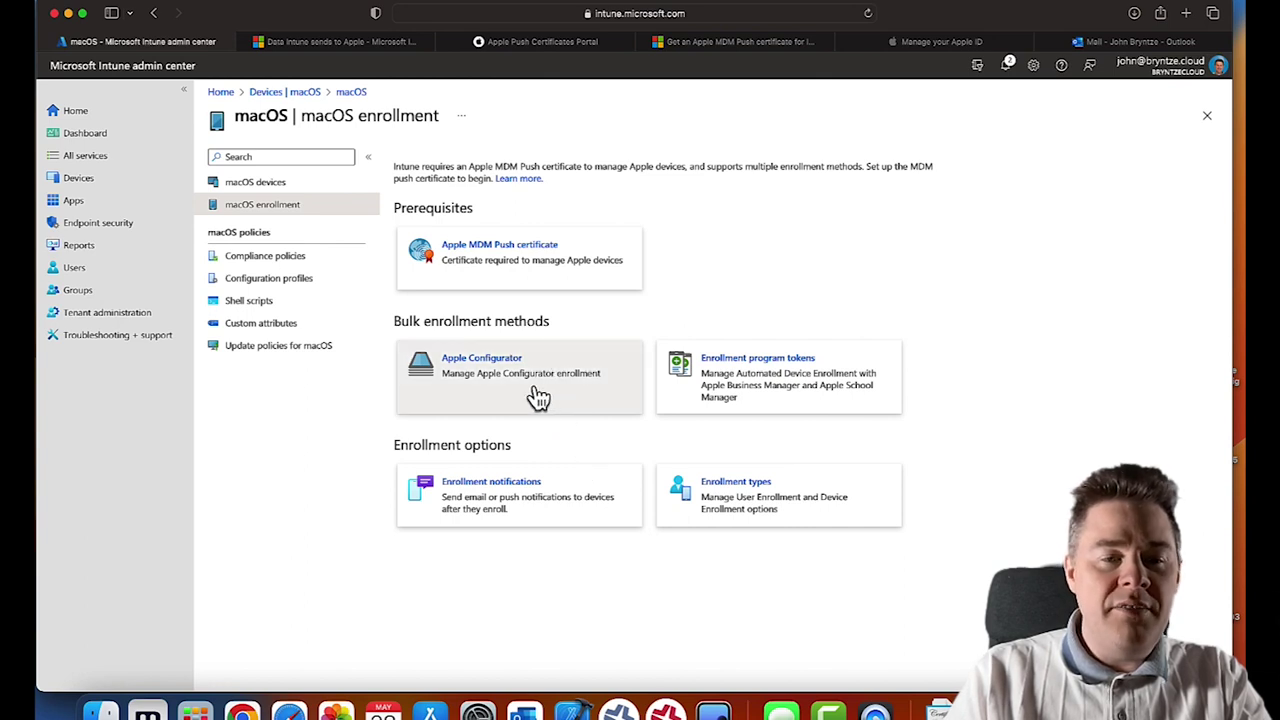
click(92, 185)
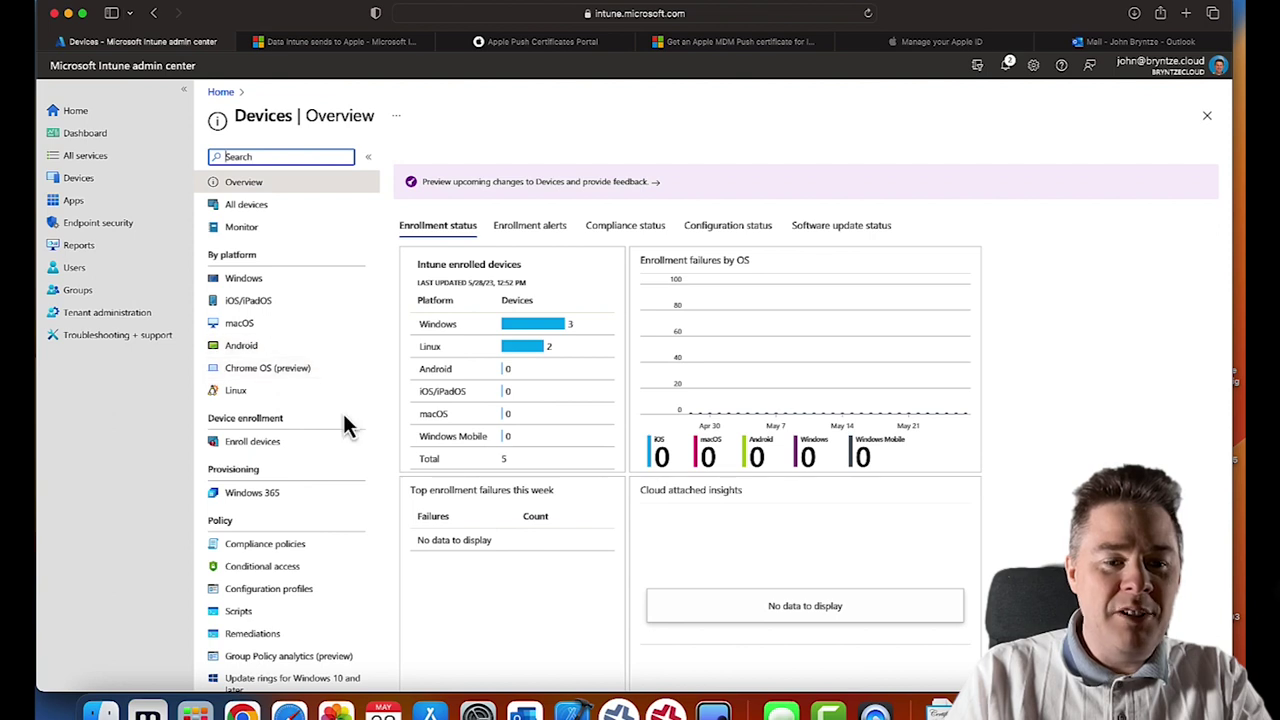
- Open the default All Users macOS platform restriction's properties and start editing its platform settings
scroll(343, 413, down, 5)
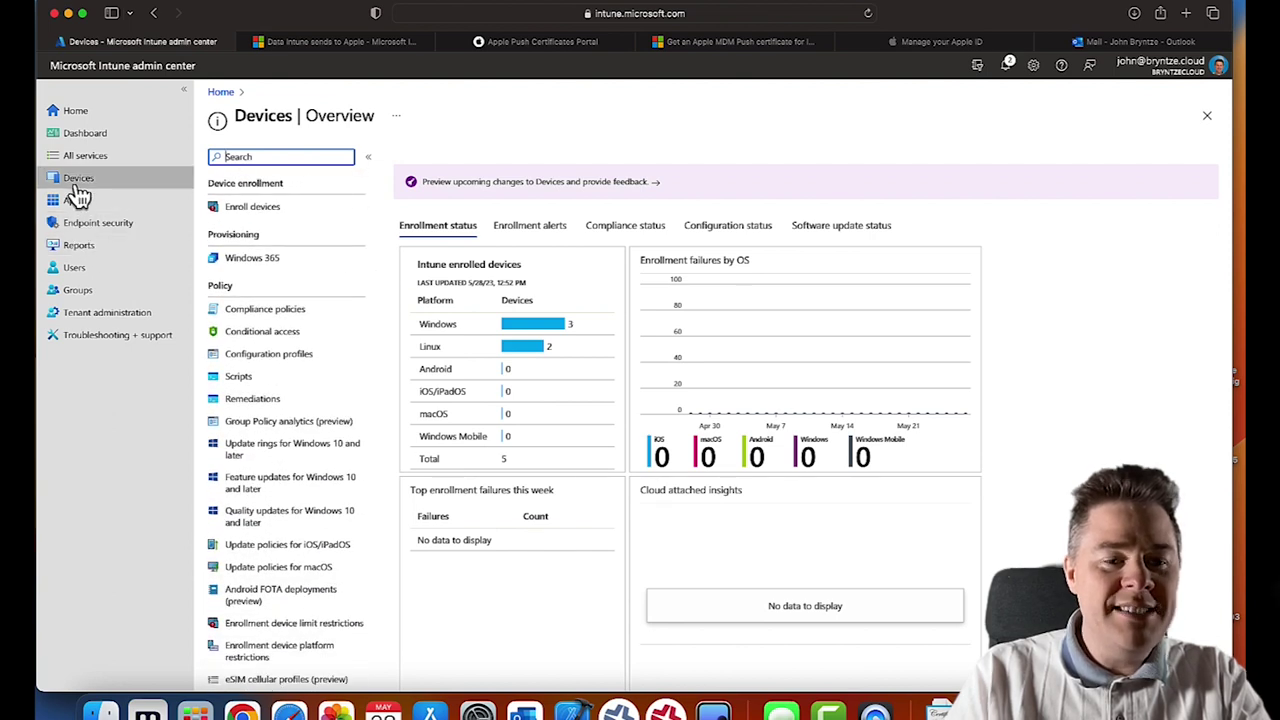
scroll(320, 508, down, 5)
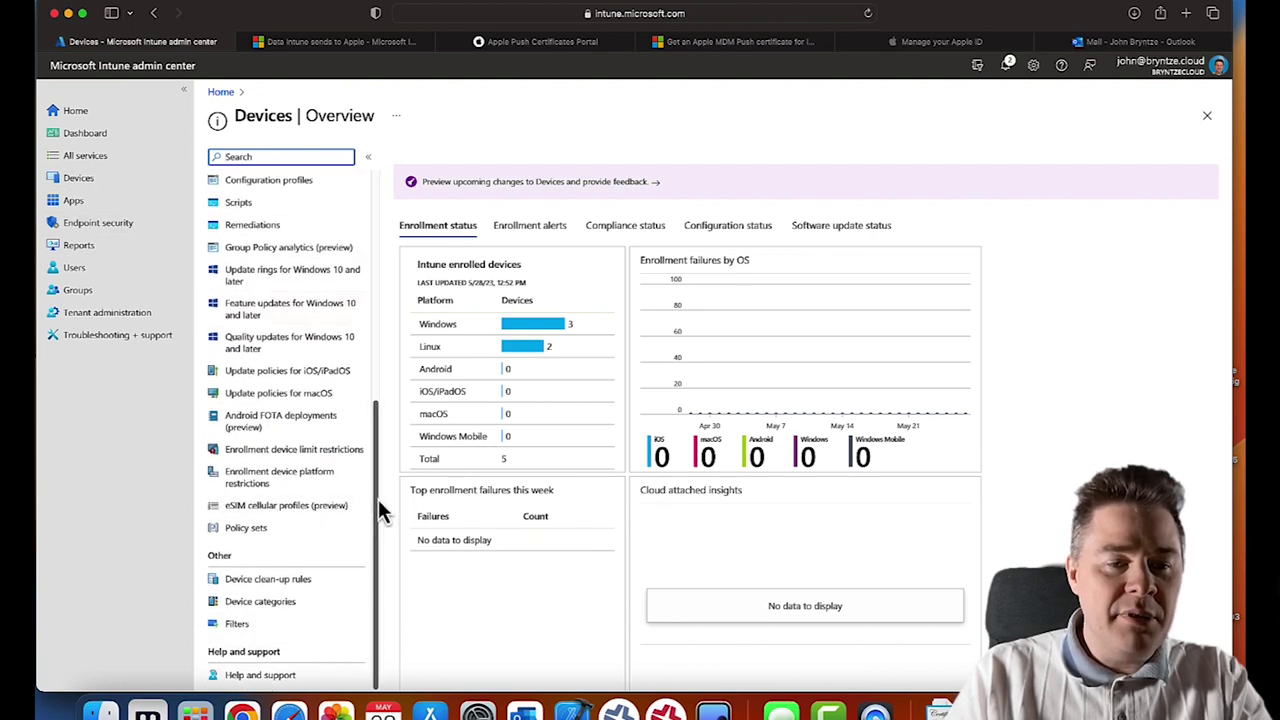
click(289, 488)
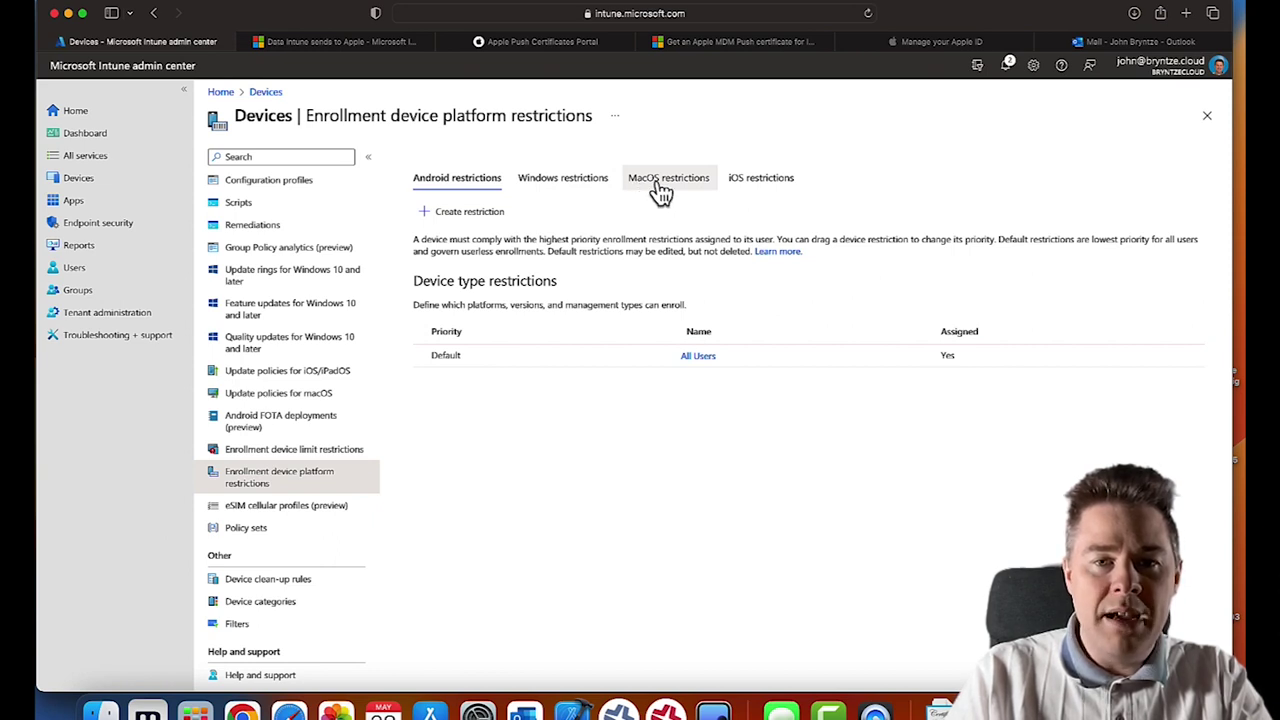
click(662, 190)
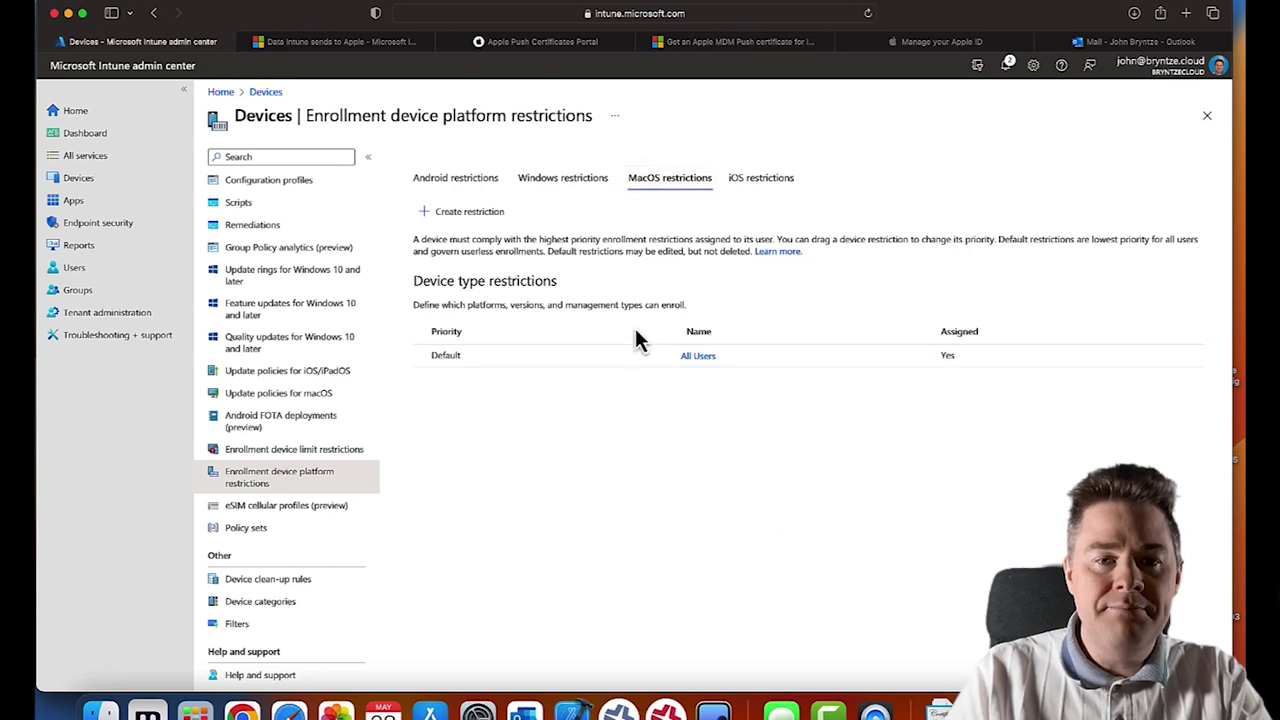
click(698, 360)
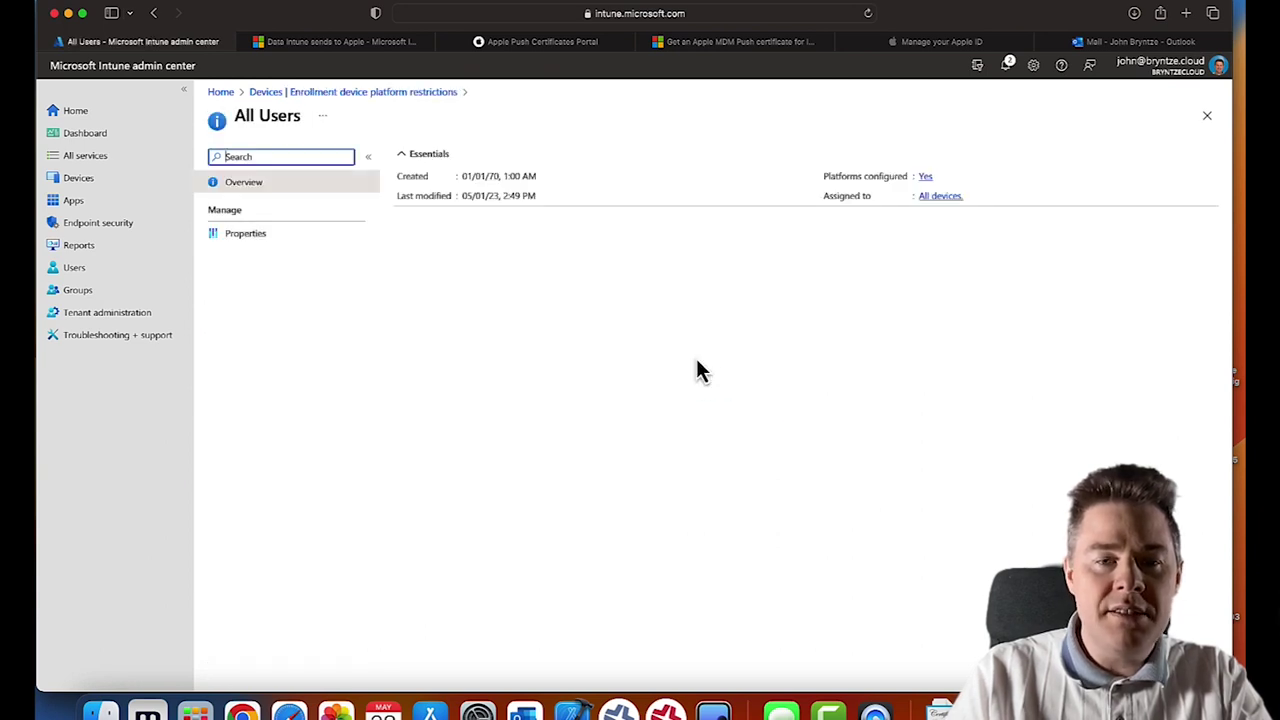
click(265, 237)
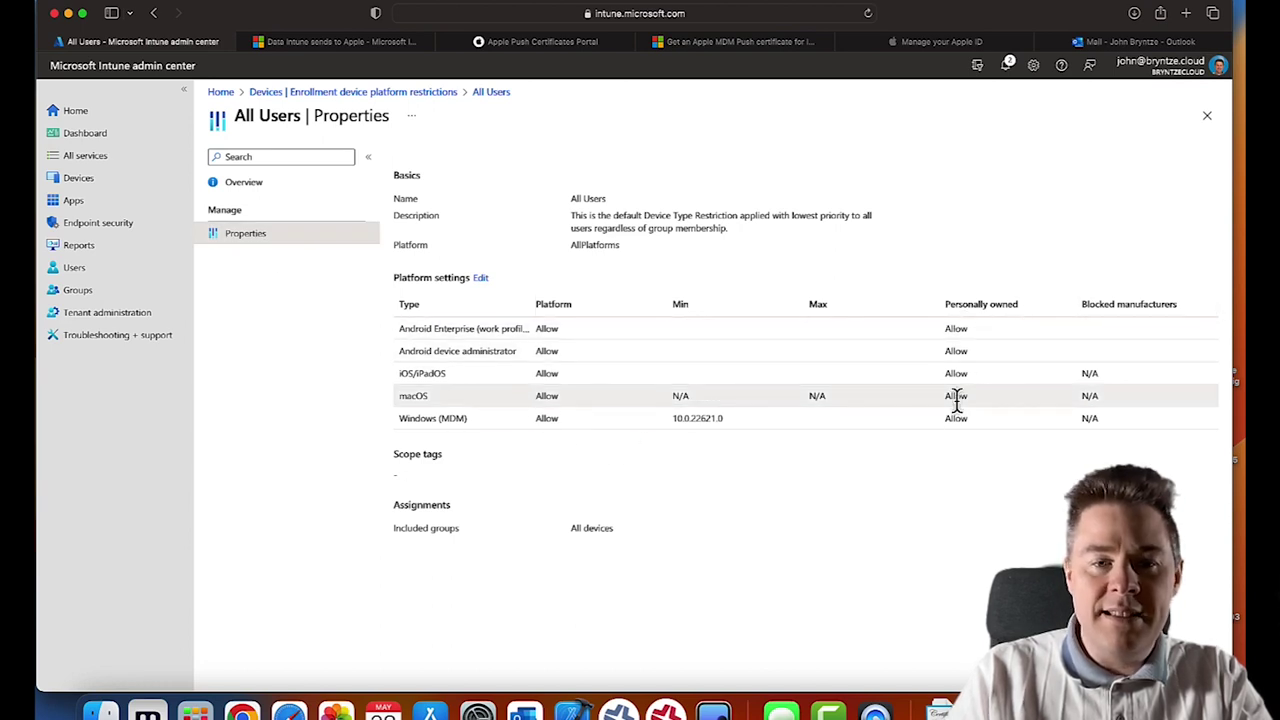
click(480, 279)
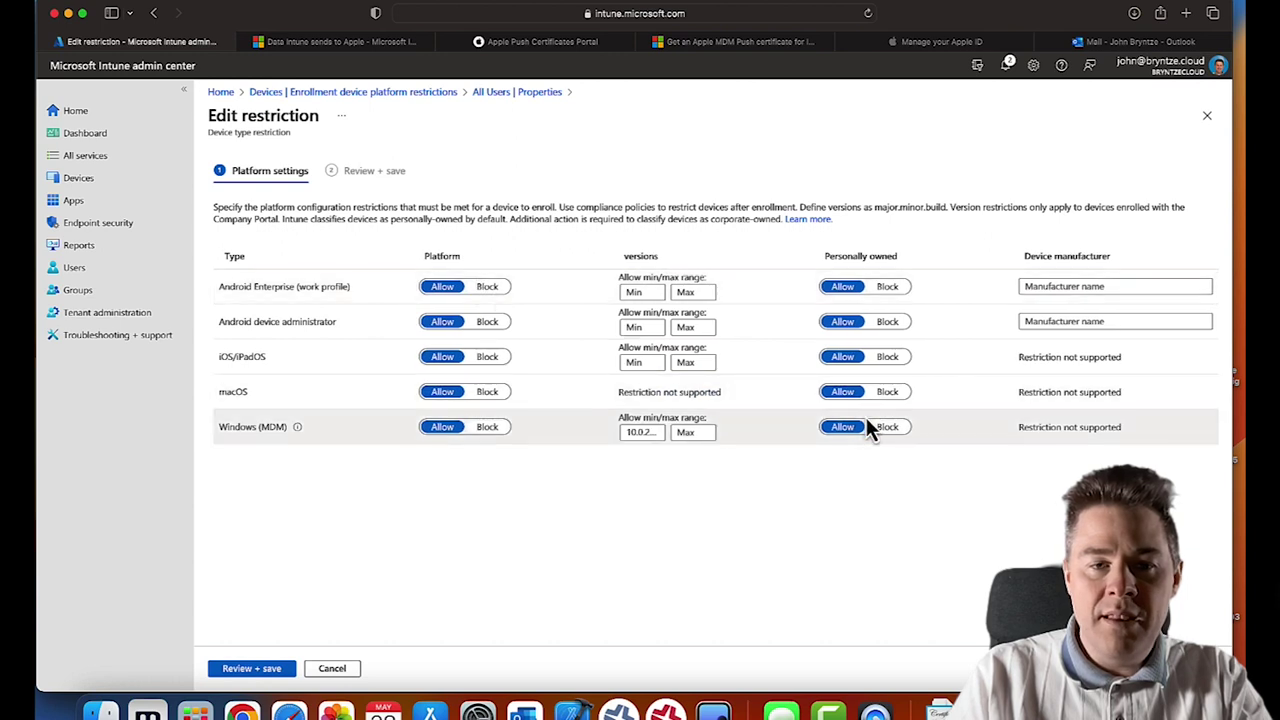
- Toggle personally owned macOS to Block and back, discard the edit, then open the empty macOS devices list
click(888, 392)
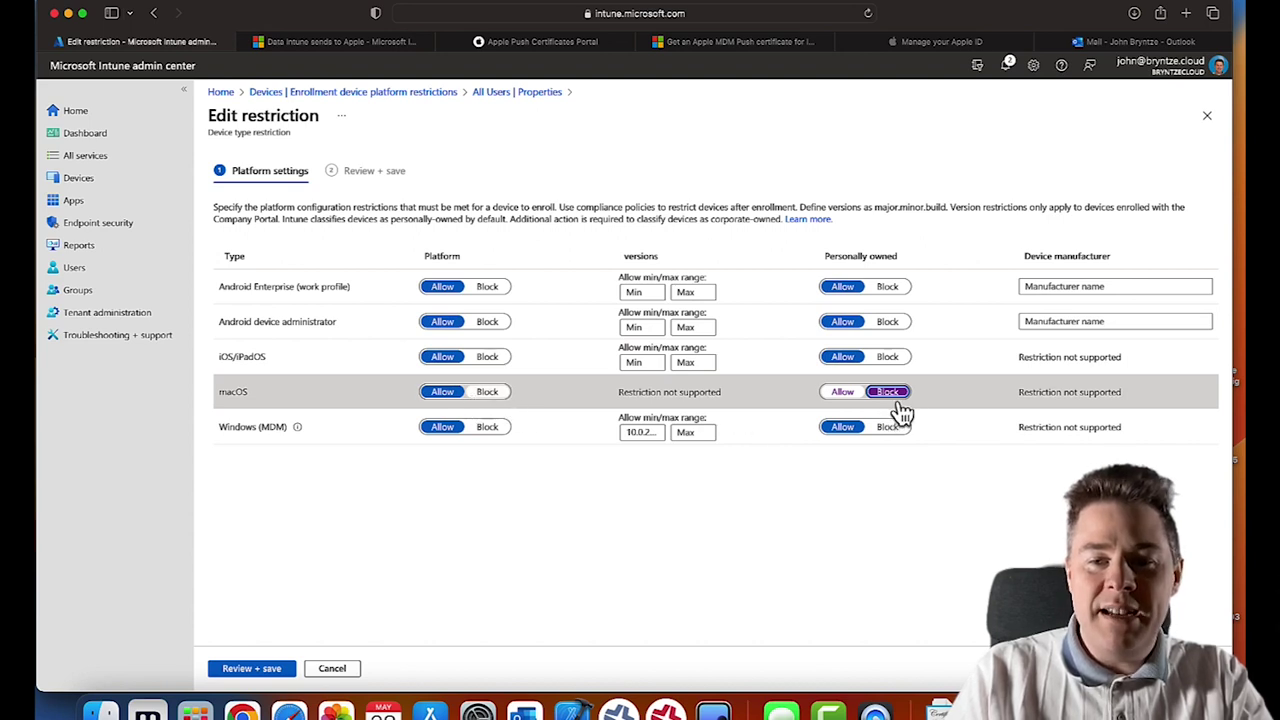
click(845, 398)
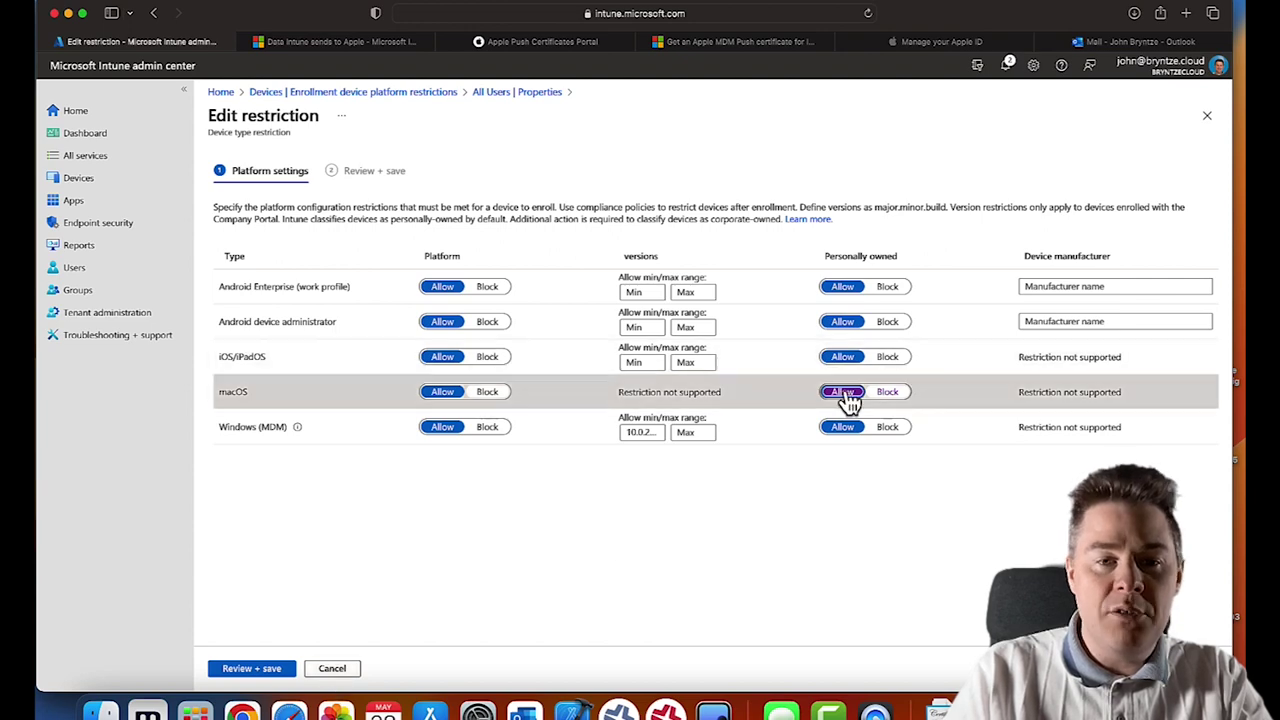
click(340, 670)
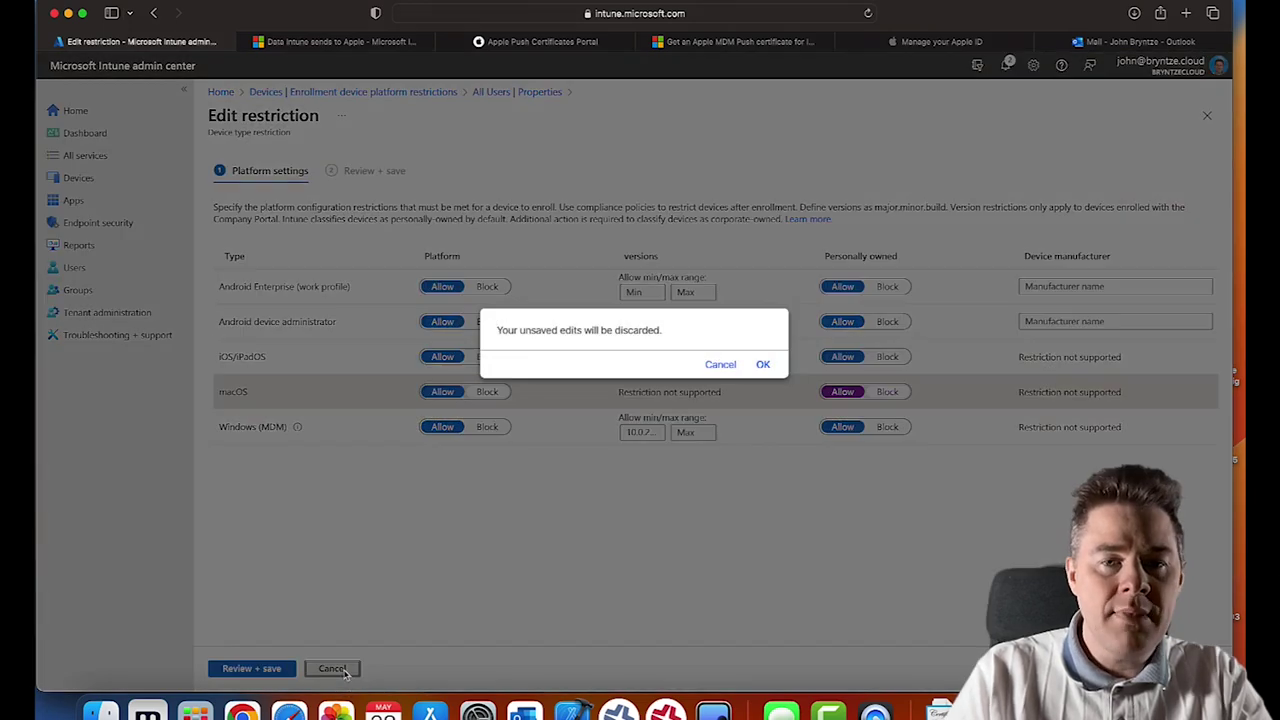
click(760, 368)
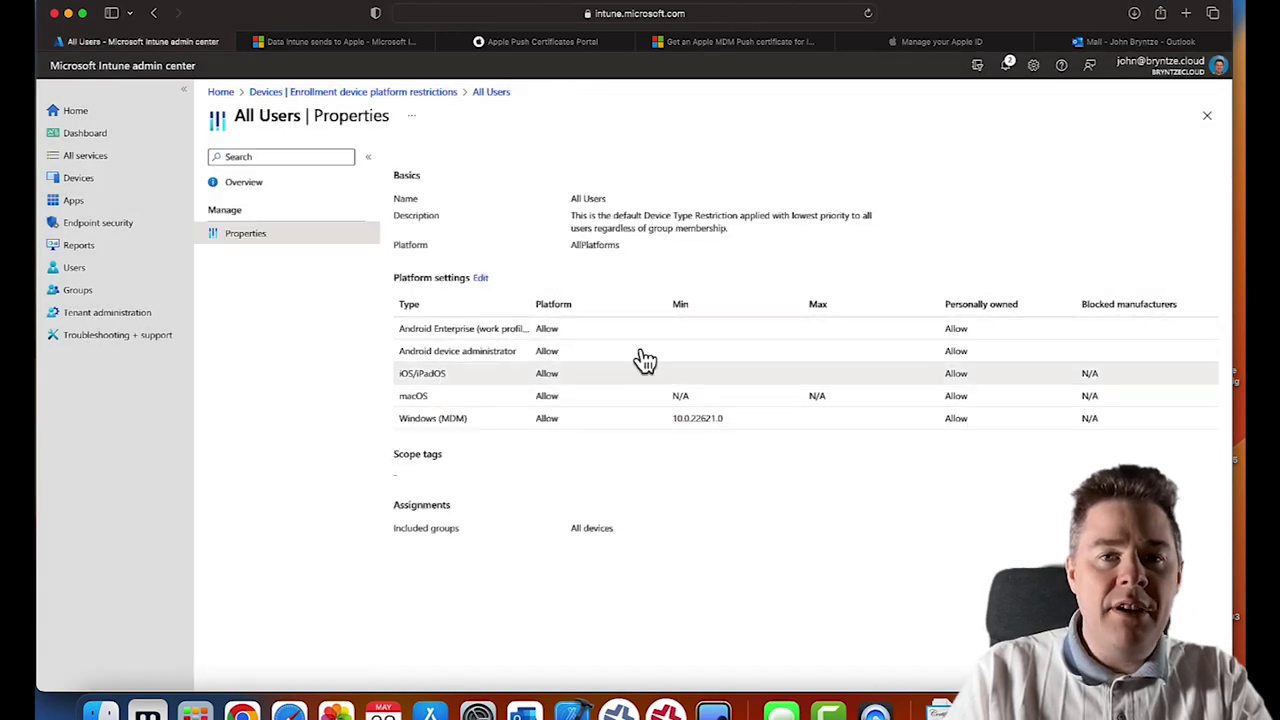
click(104, 185)
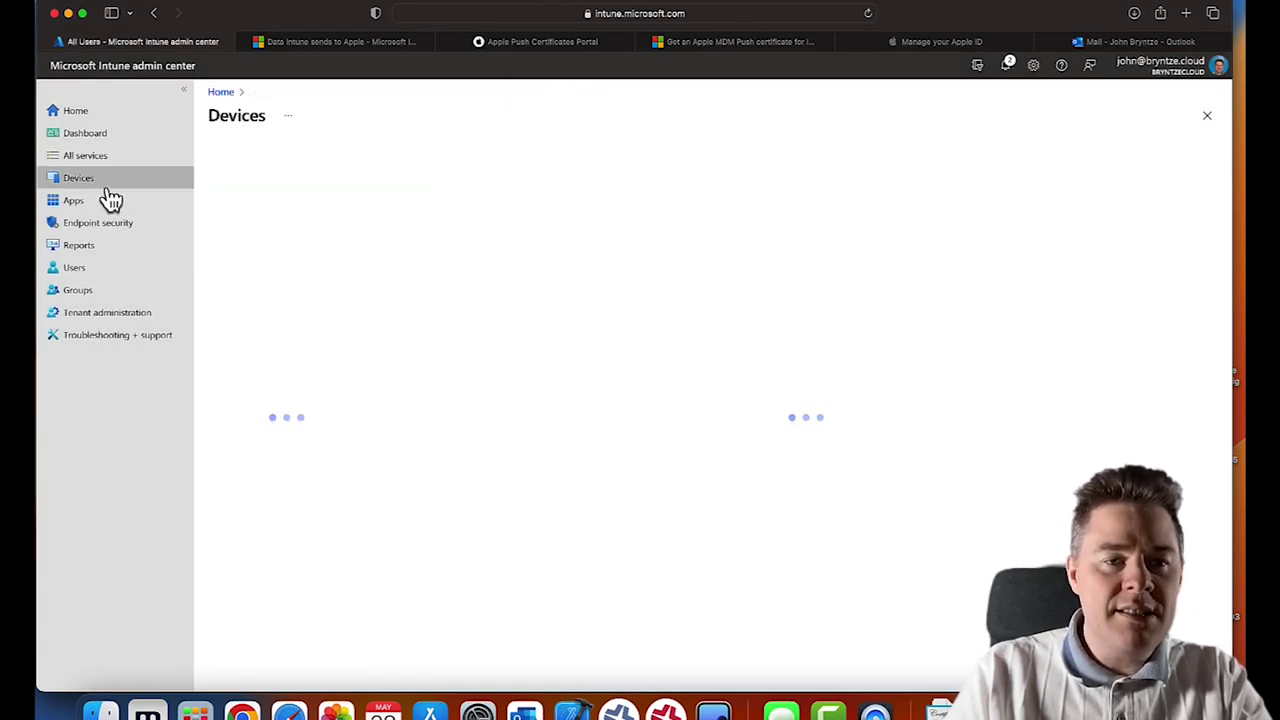
click(250, 328)
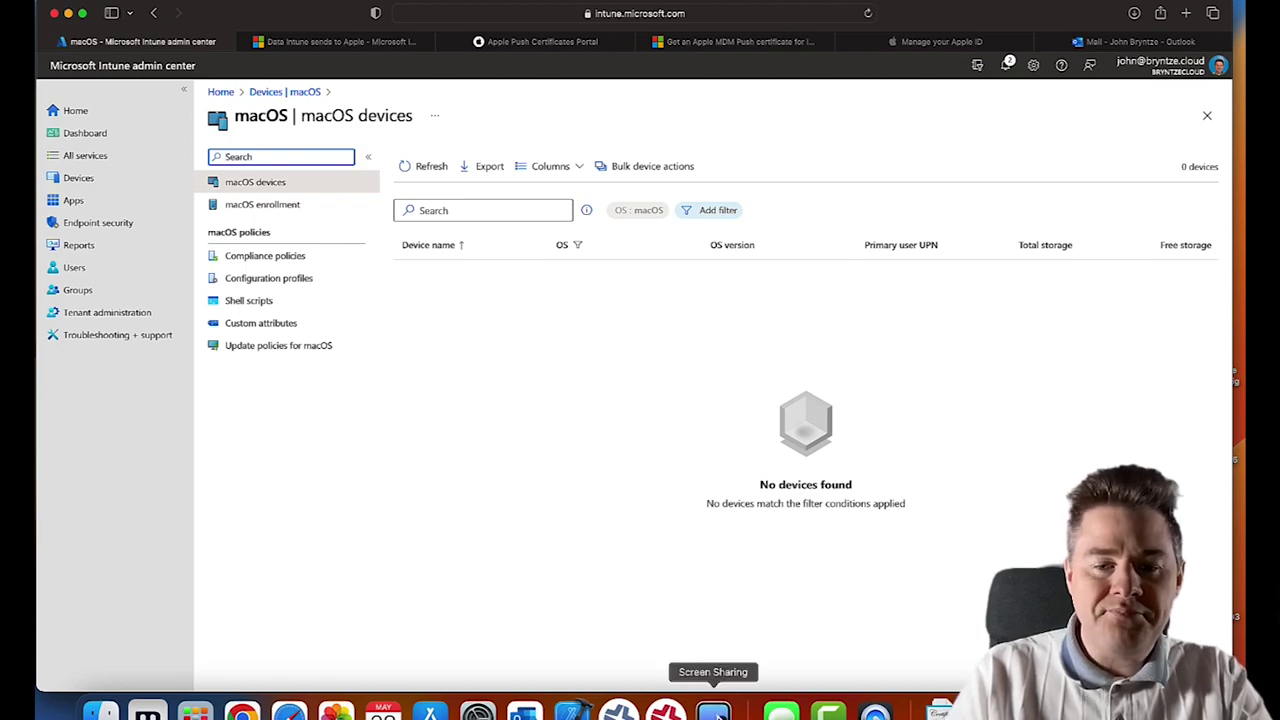
click(713, 710)
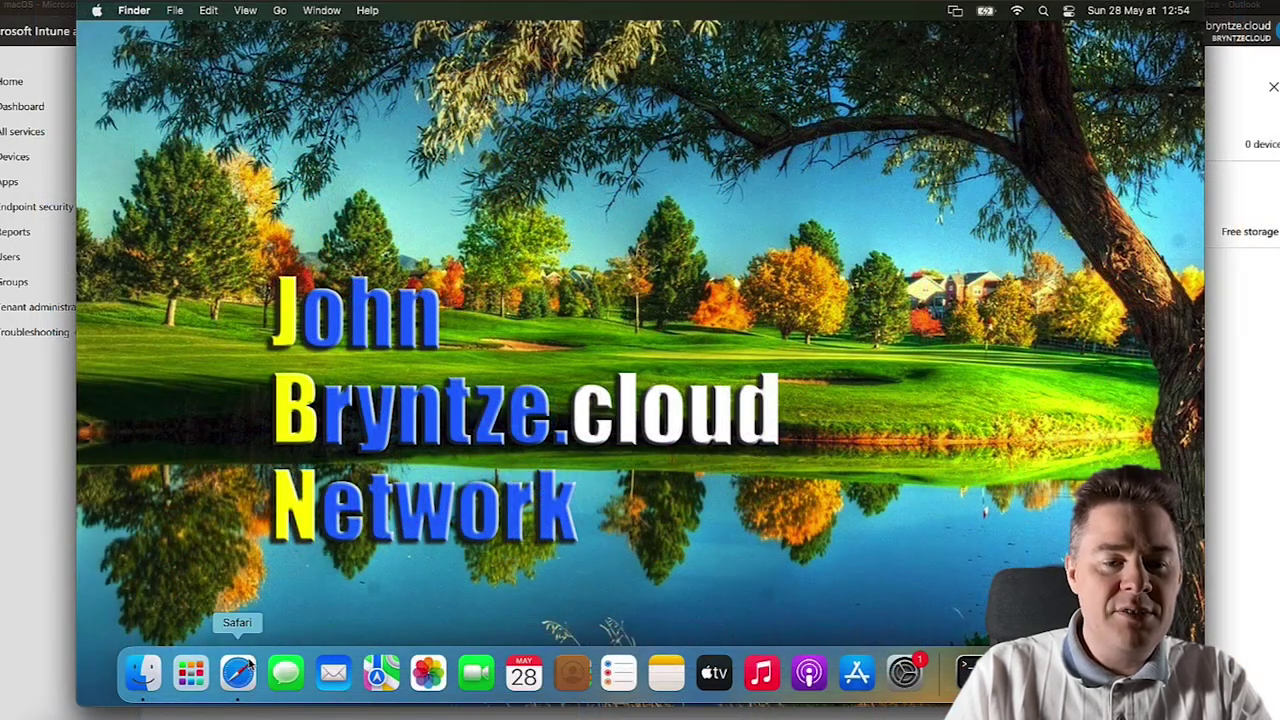
- In Safari, view the Enroll your macOS device article and highlight its Install Company Portal app steps
click(238, 674)
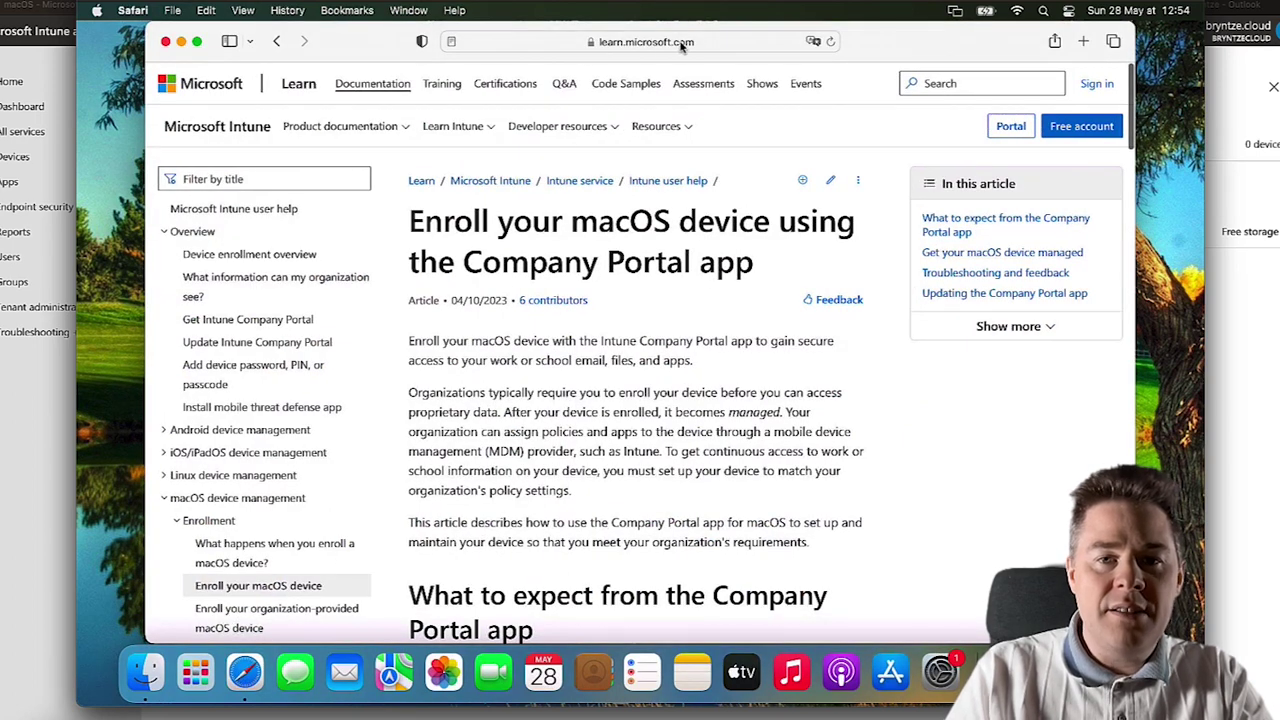
click(730, 45)
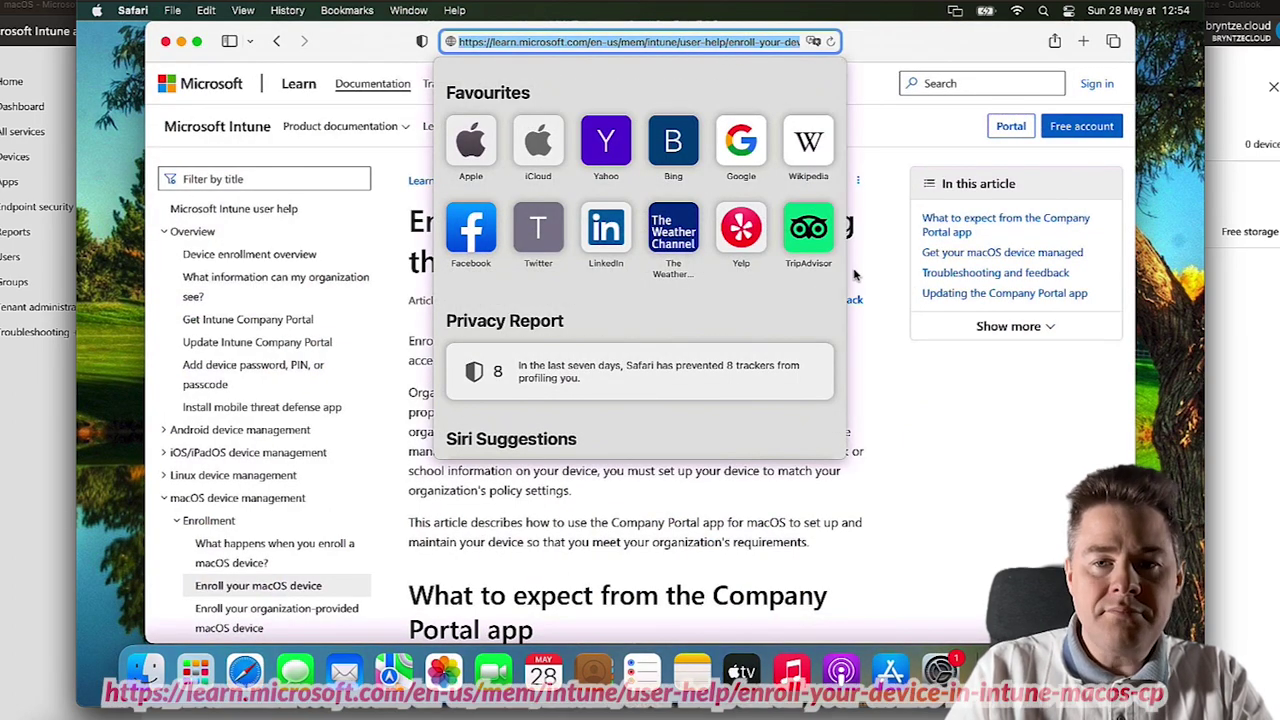
click(904, 408)
scroll(662, 412, down, 10)
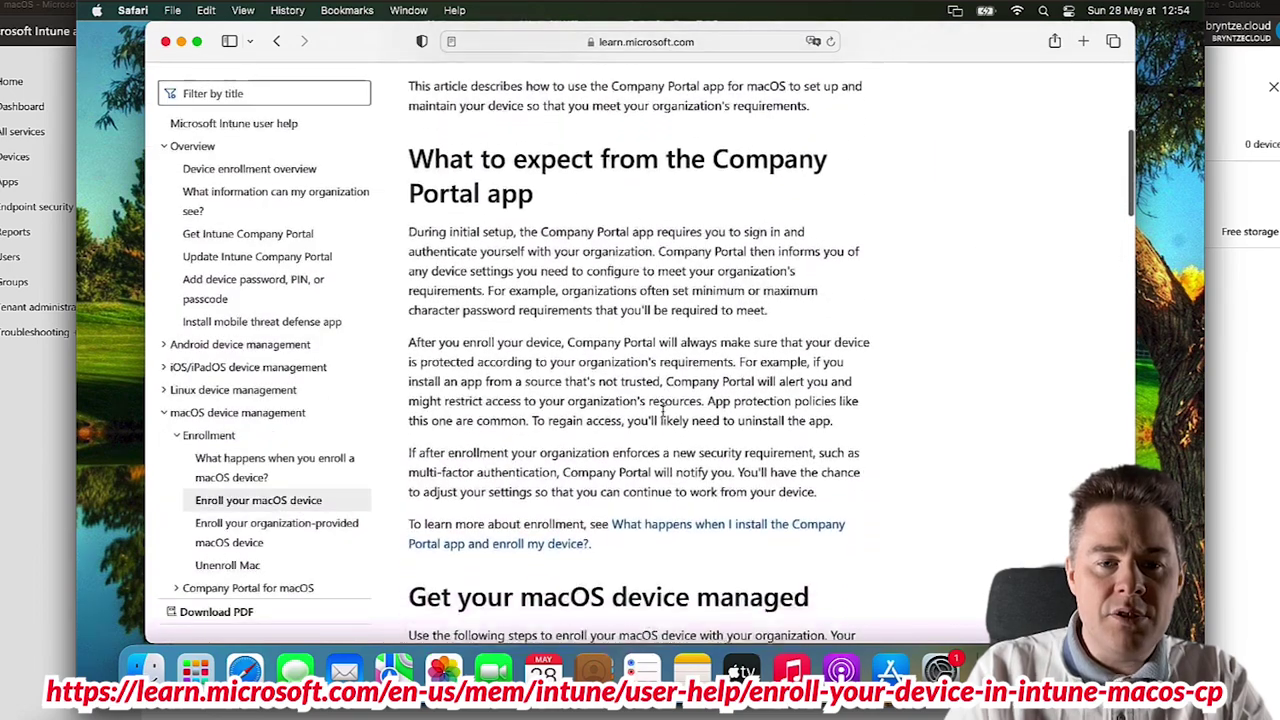
scroll(662, 412, down, 5)
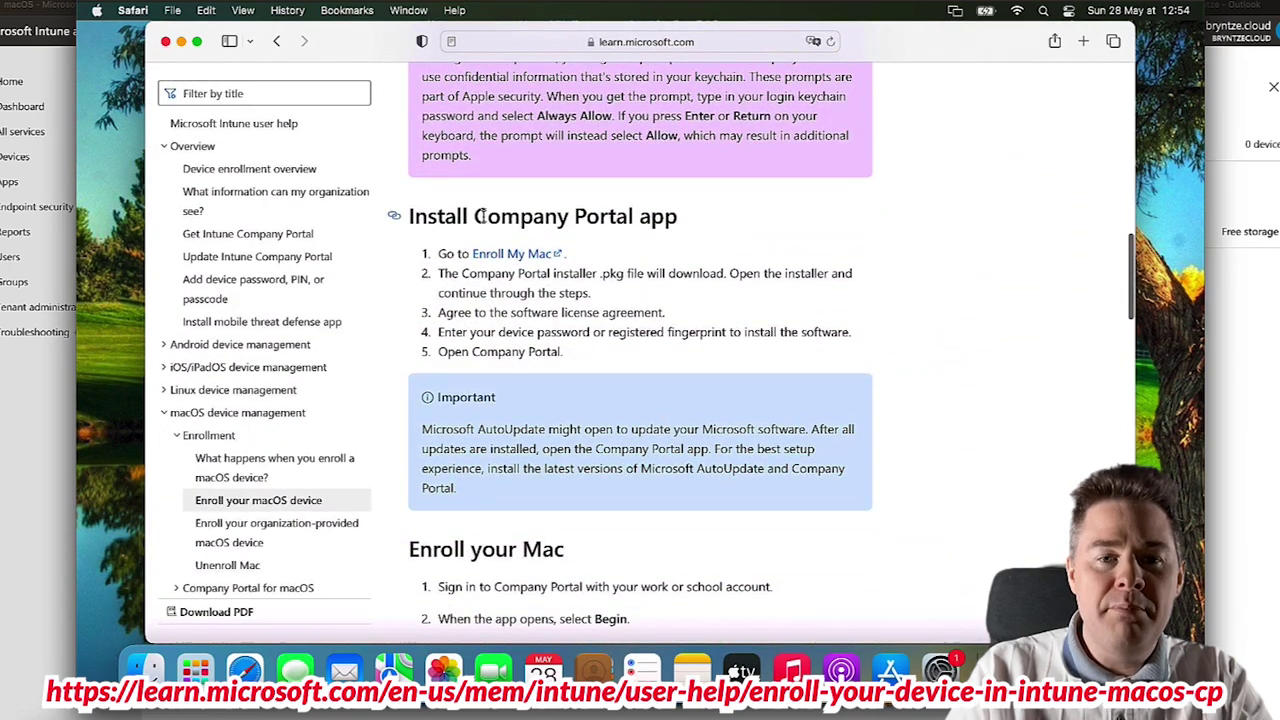
drag(476, 218, 632, 219)
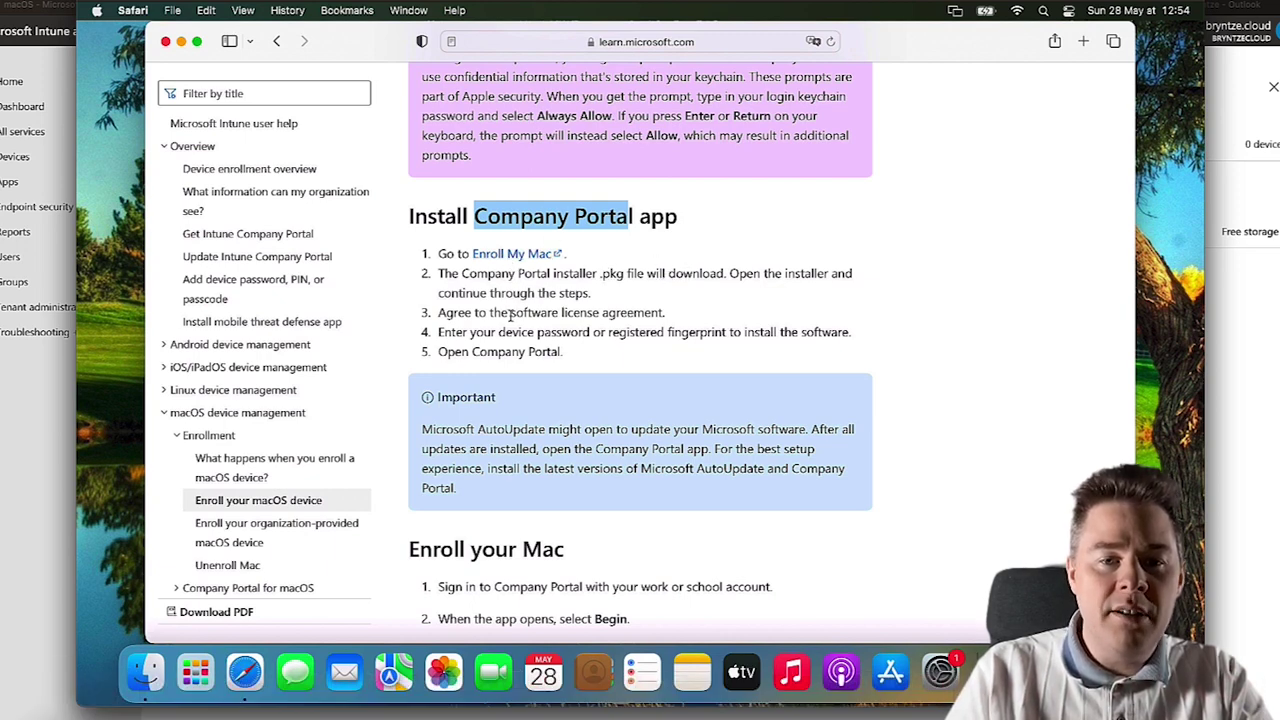
drag(512, 313, 580, 314)
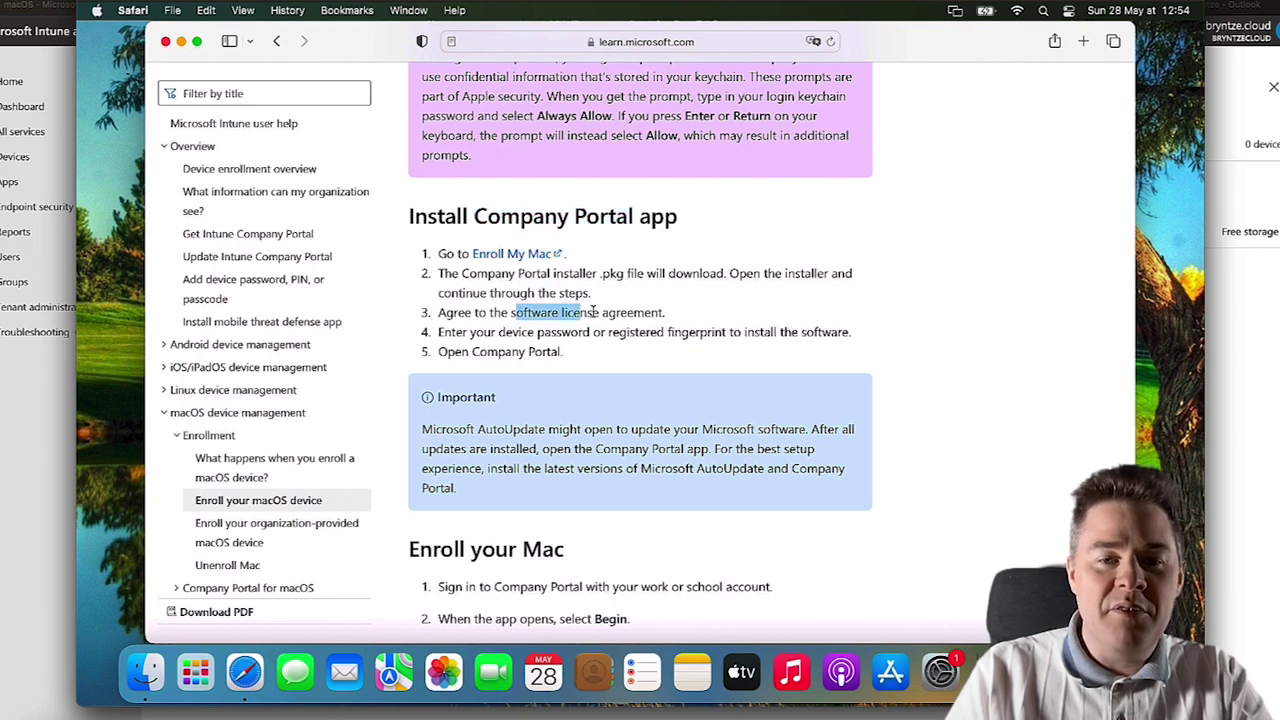
drag(851, 332, 563, 336)
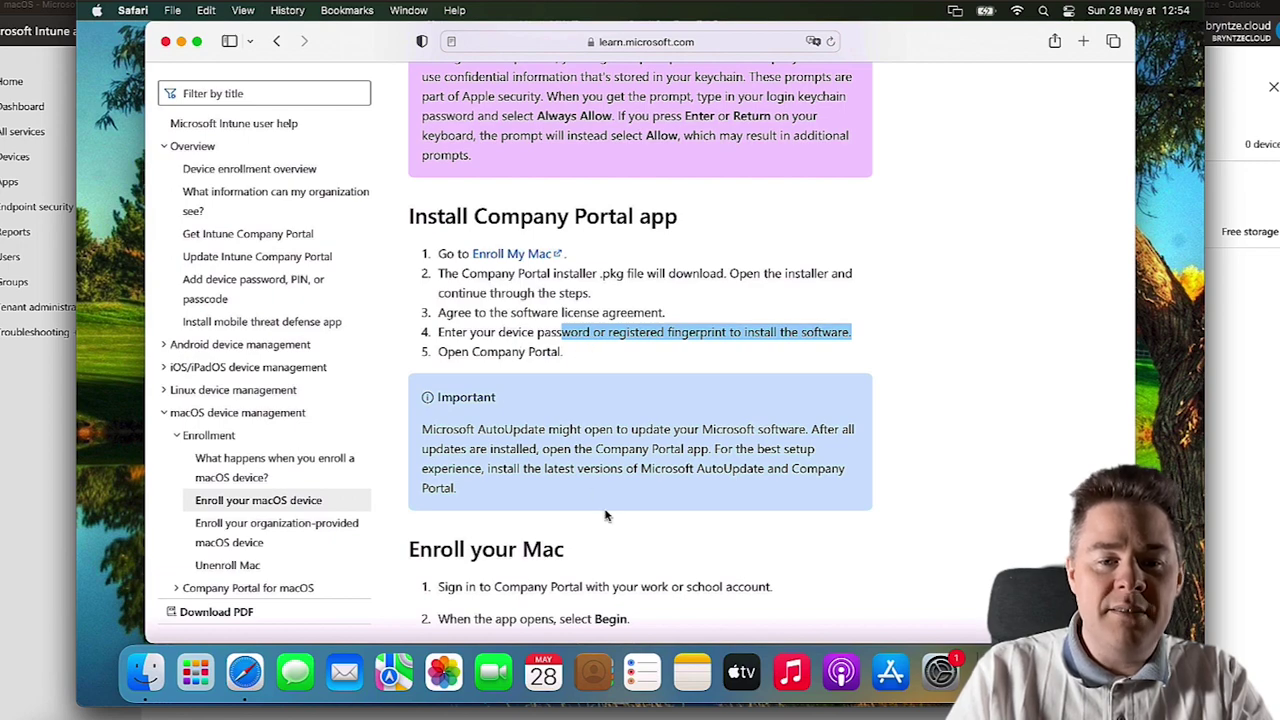
scroll(605, 515, down, 3)
scroll(637, 395, up, 2)
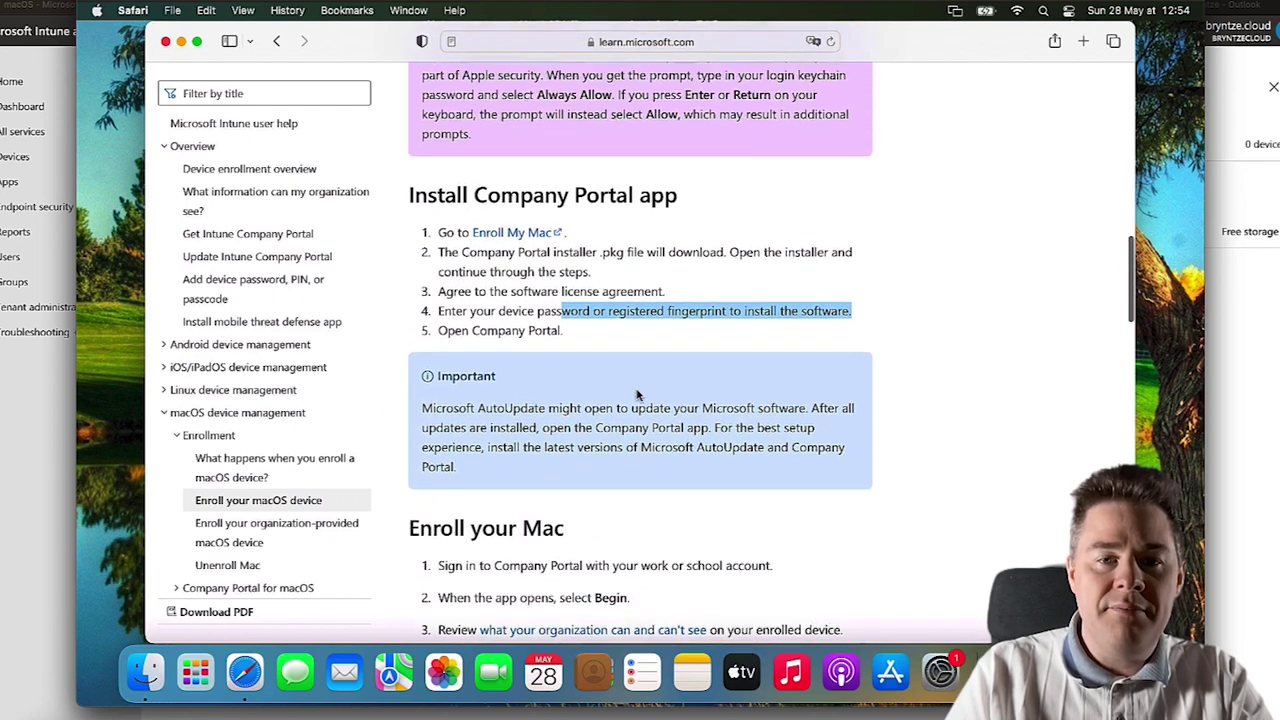
scroll(637, 395, up, 1)
- Allow the download from learn.microsoft.com and open CompanyPortal-Installer.pkg from Downloads
click(523, 304)
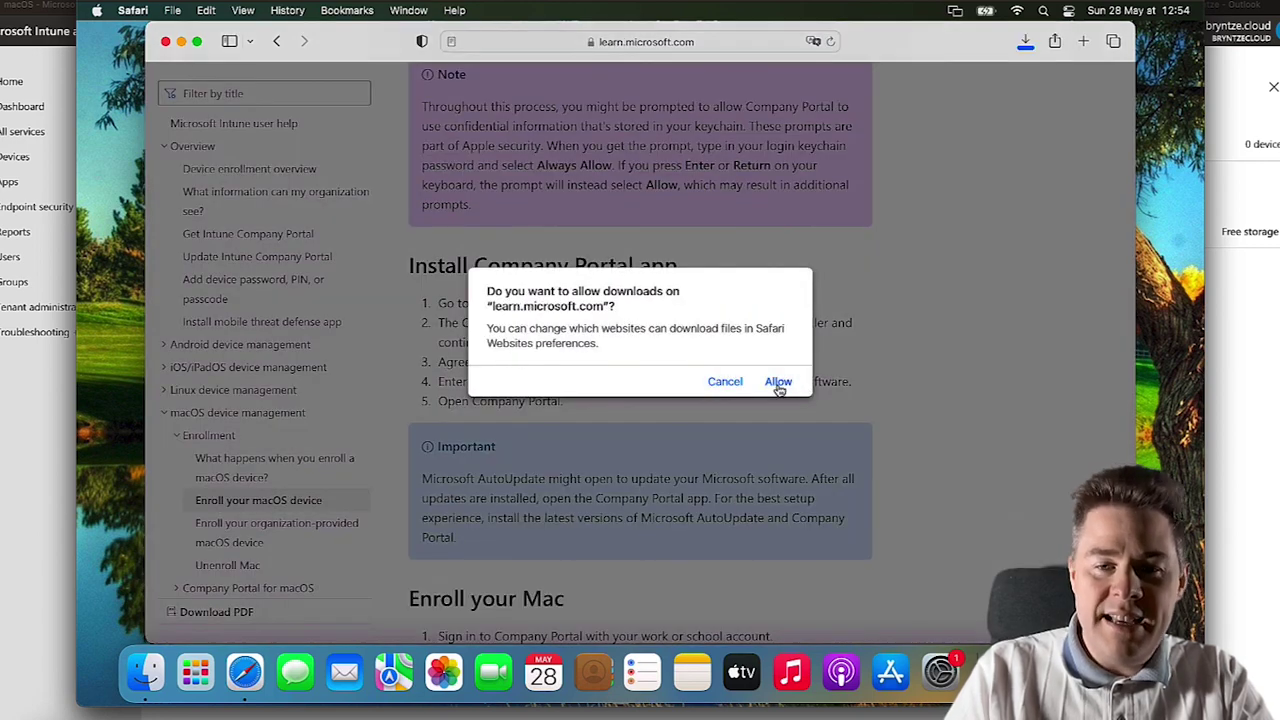
click(778, 381)
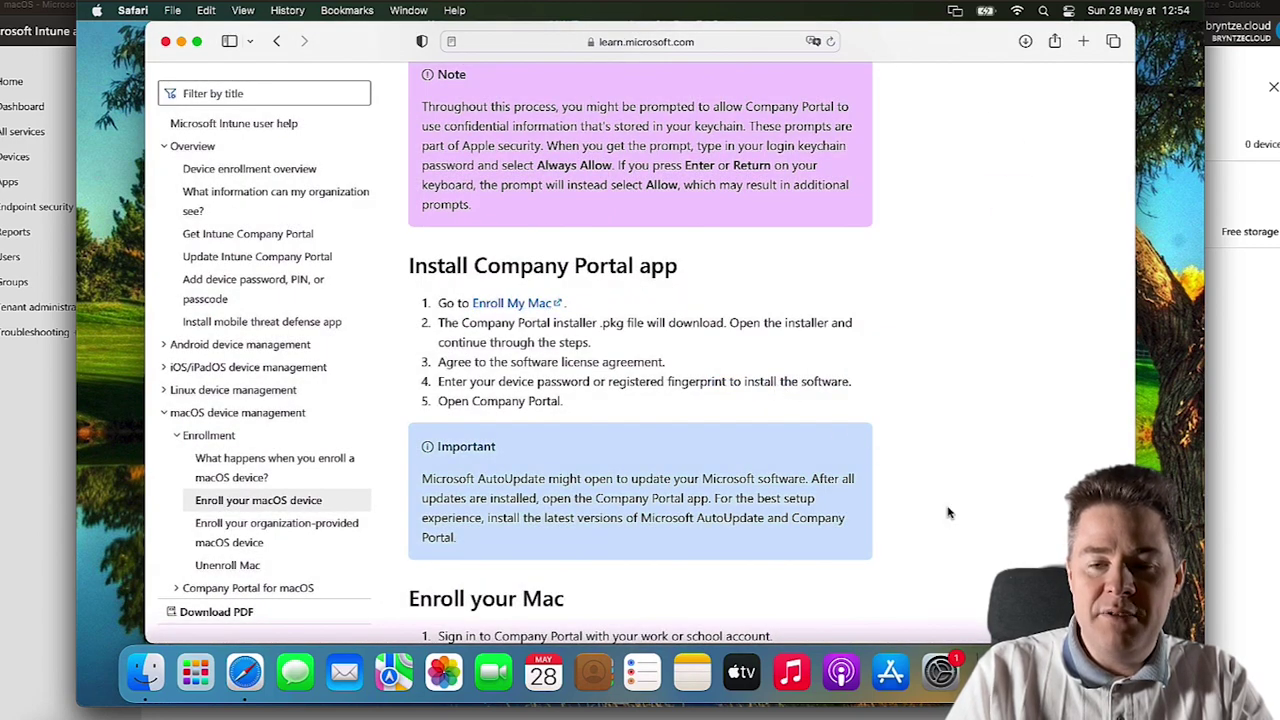
click(1040, 672)
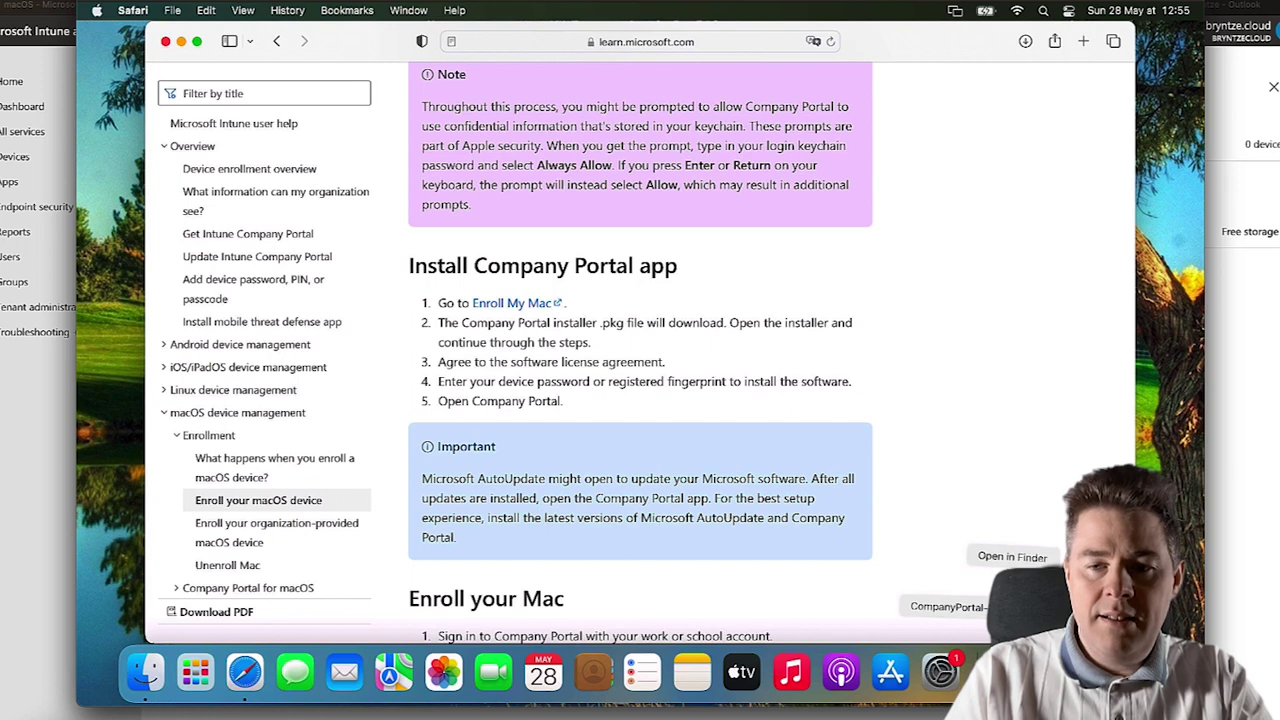
click(1012, 556)
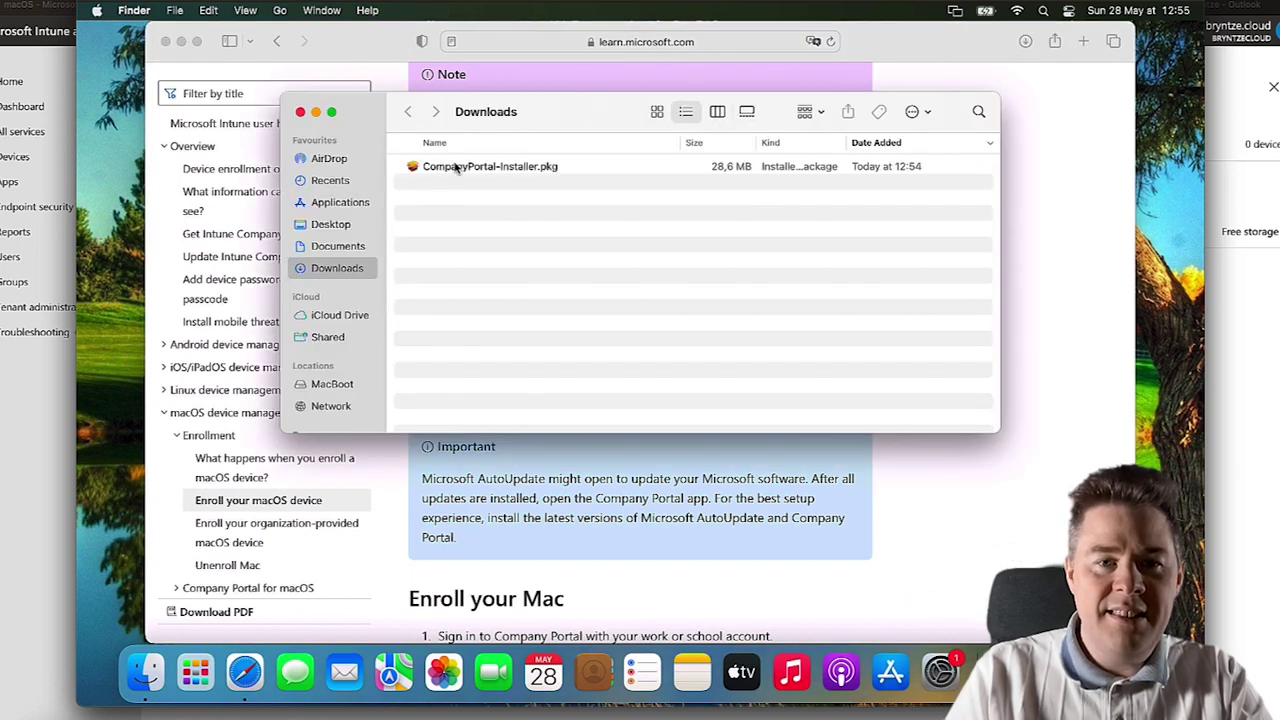
click(452, 168)
double_click(452, 168)
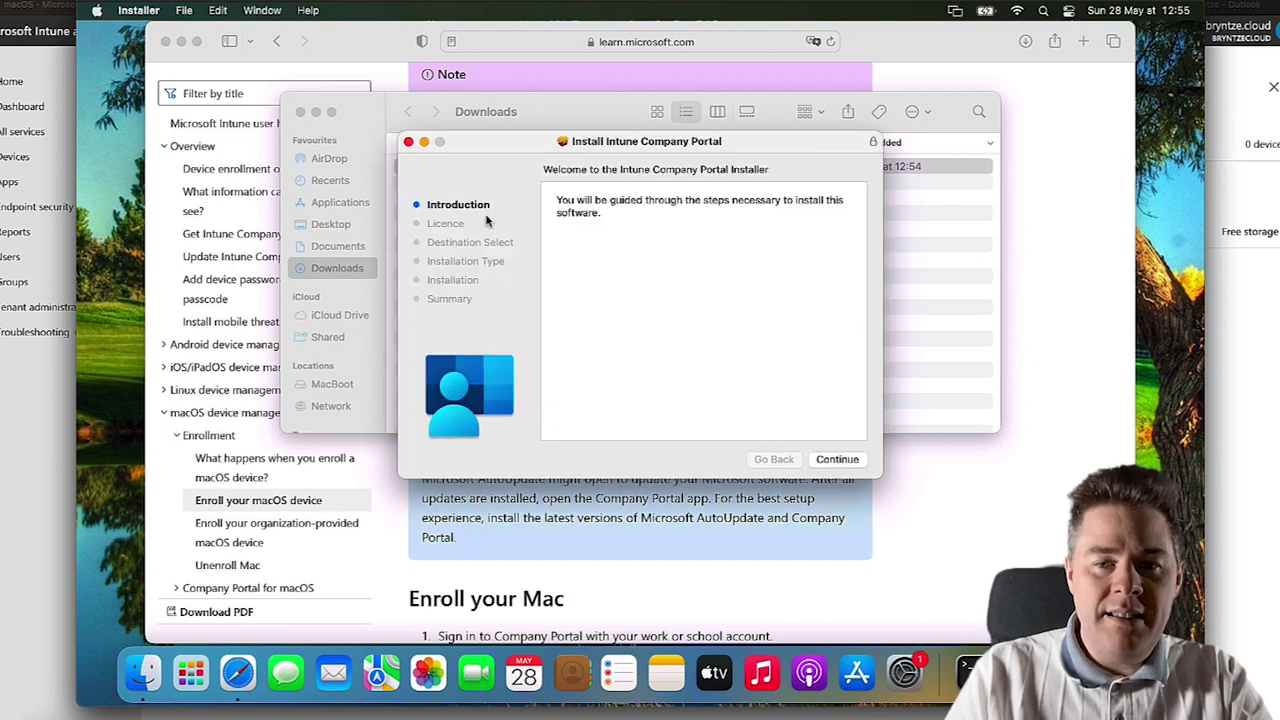
- Install Company Portal, accepting the licence and authorising with the account password, then close the installer
click(832, 460)
scroll(723, 337, down, 20)
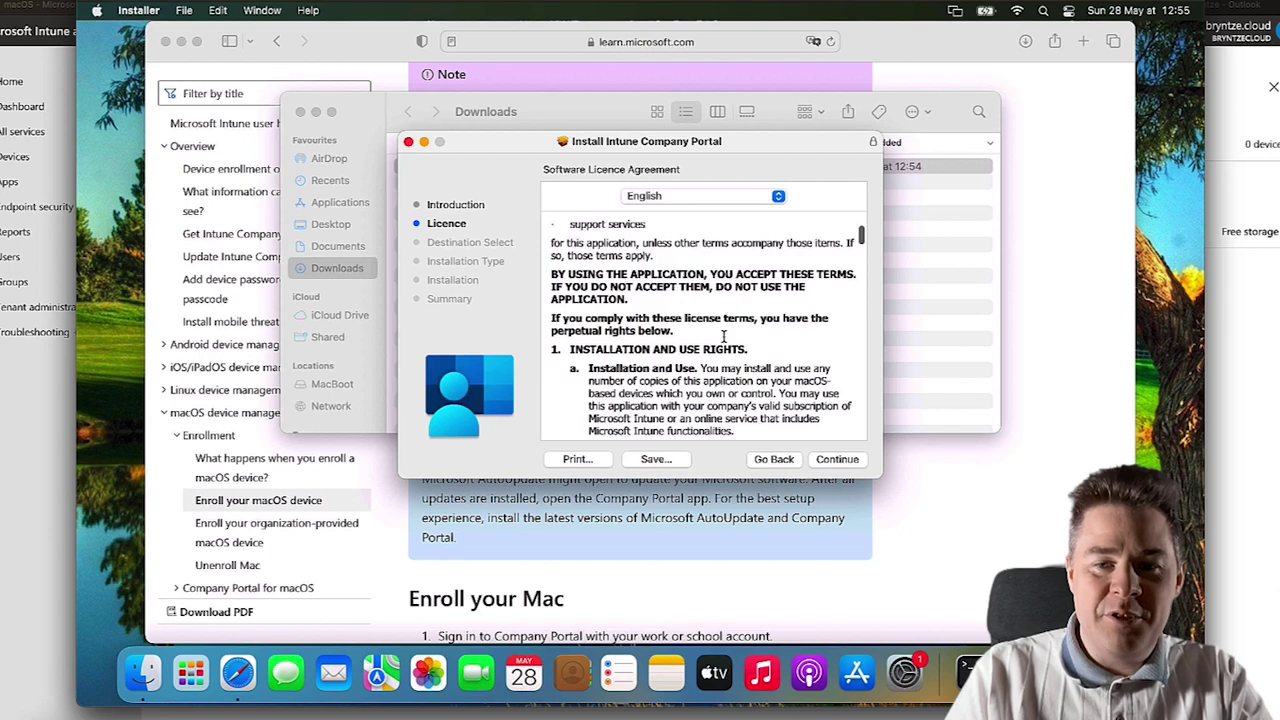
click(836, 460)
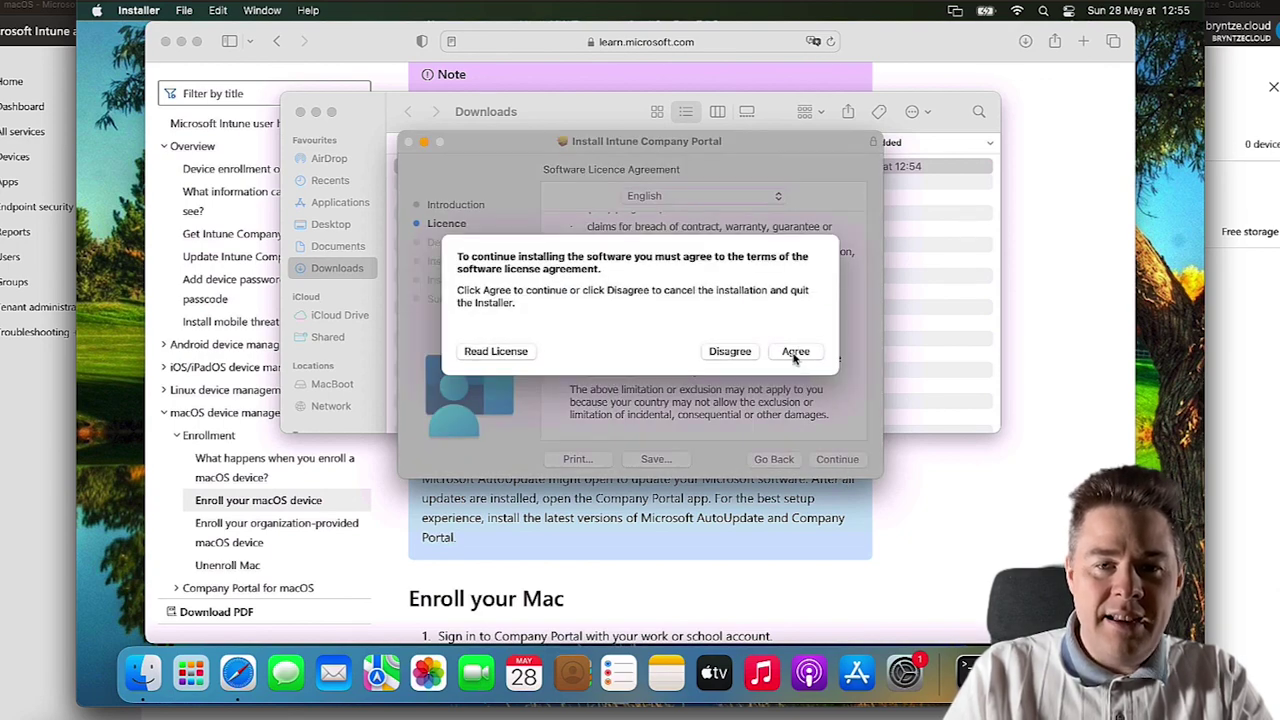
click(795, 352)
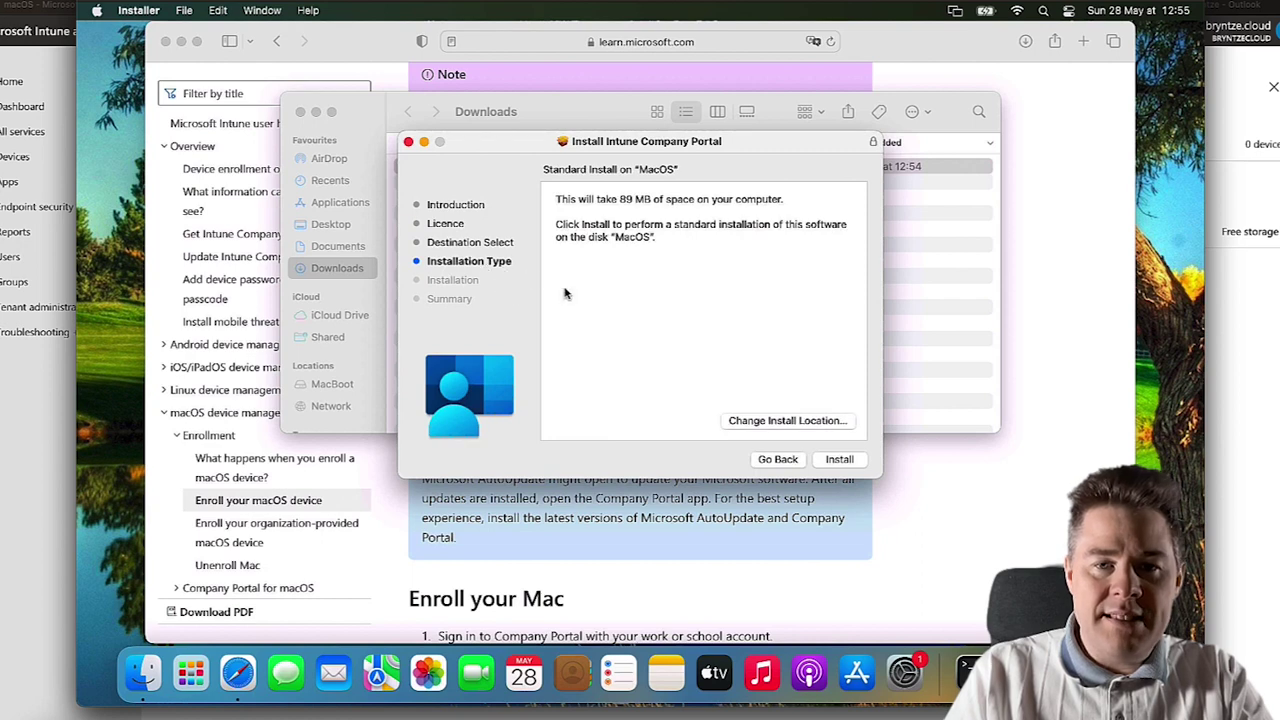
click(838, 459)
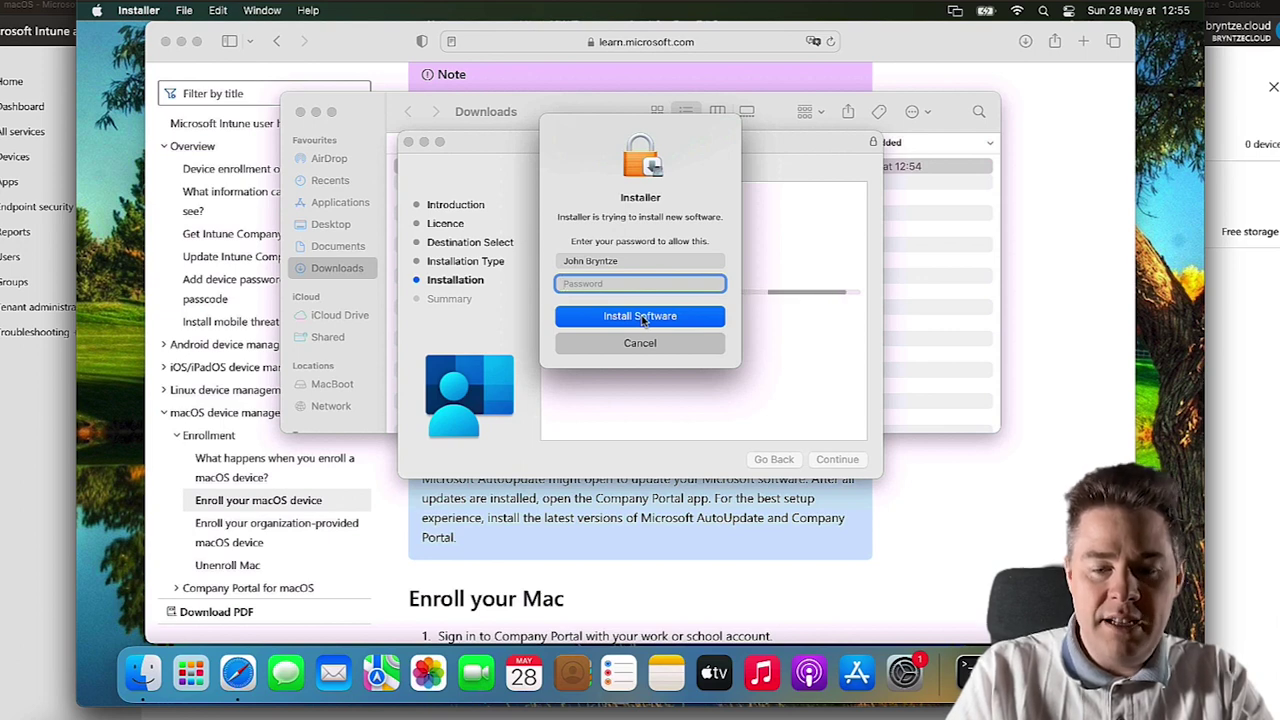
text(*****)
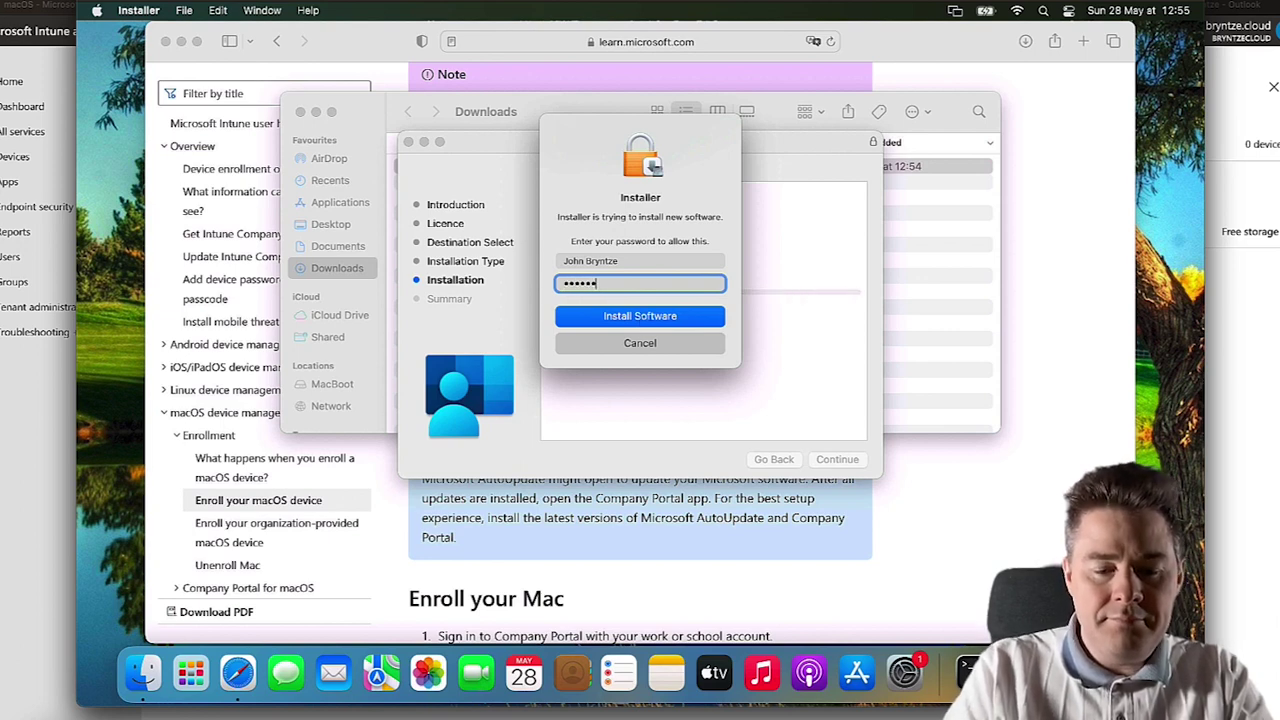
text(******)
click(640, 316)
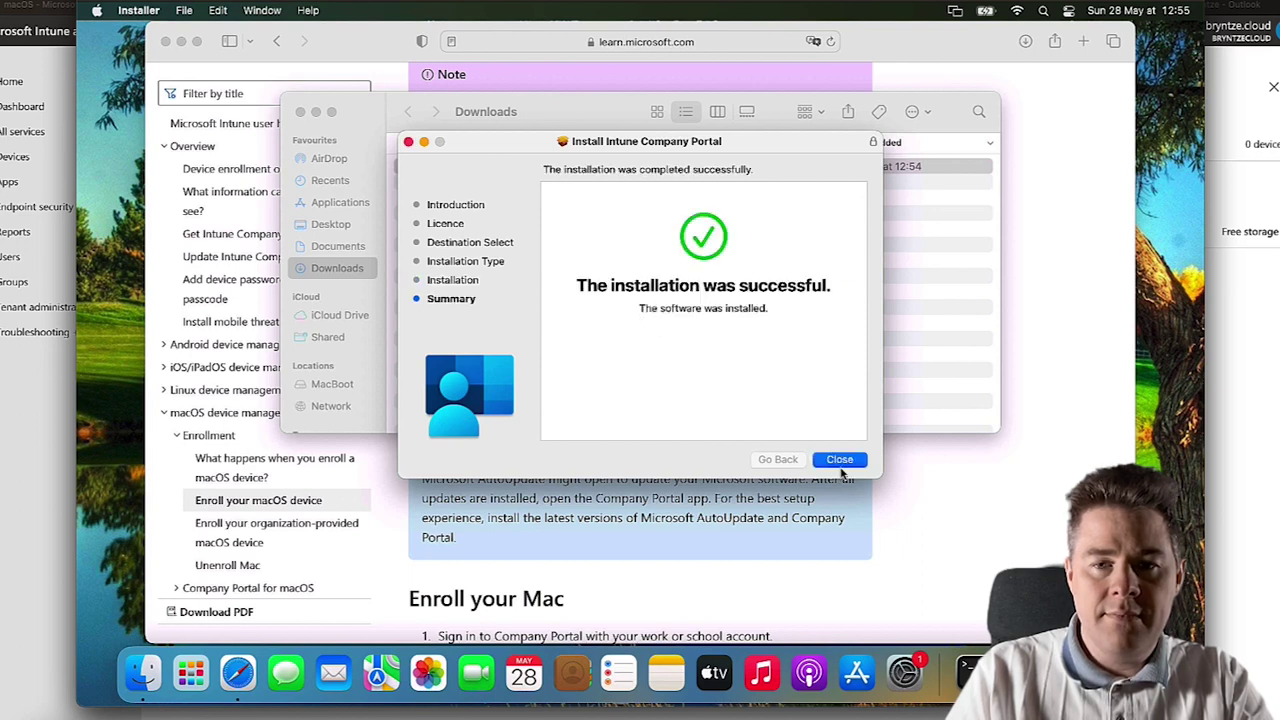
click(840, 462)
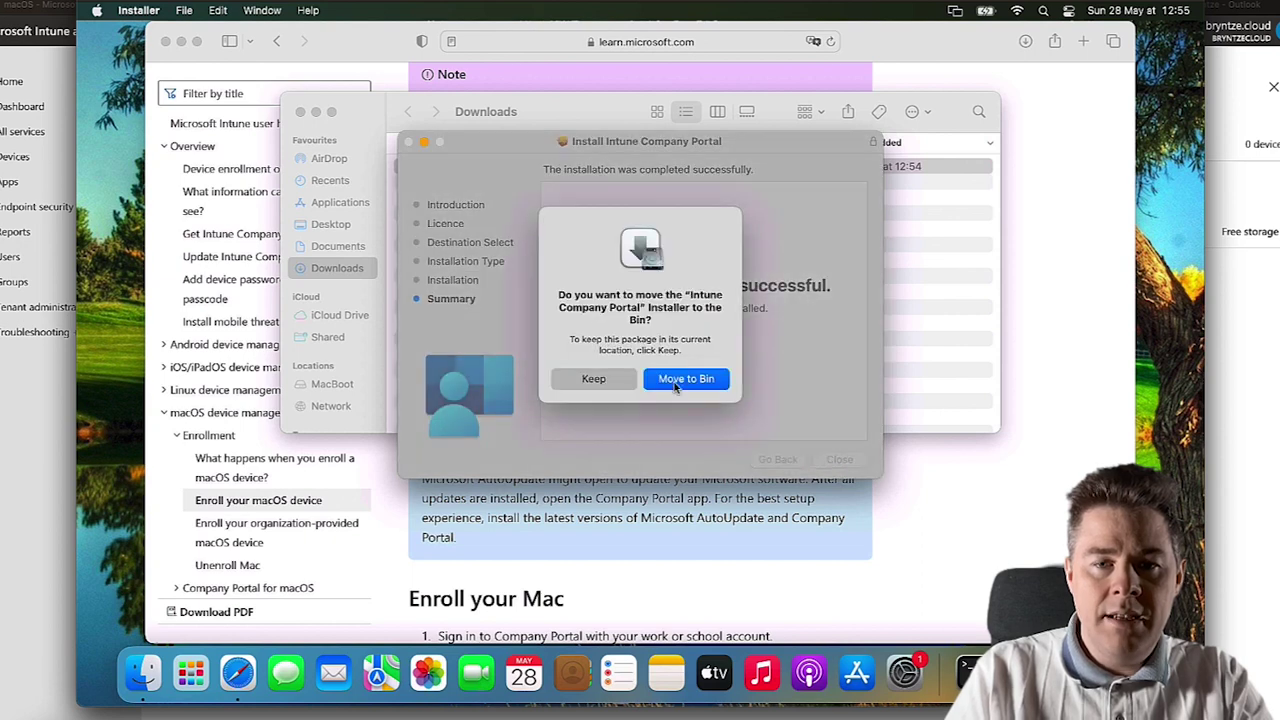
- Keep the installer package in Downloads and acknowledge the required data notice in AutoUpdate
click(592, 380)
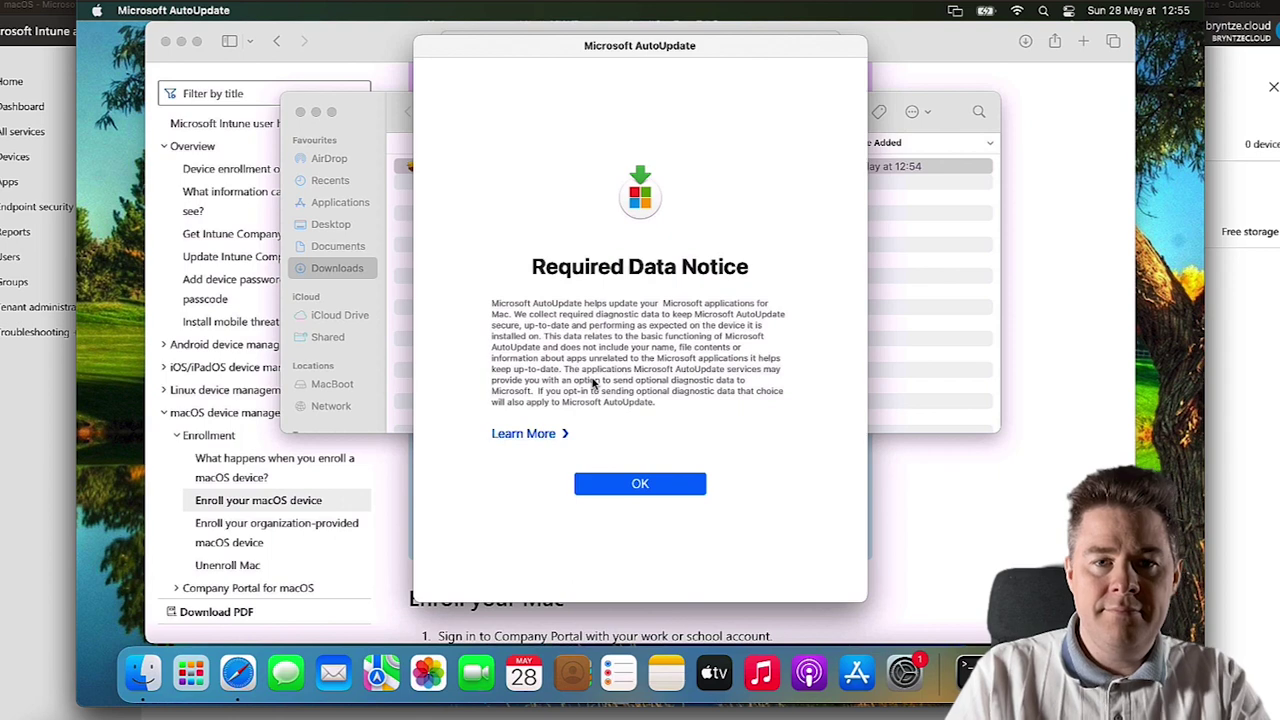
click(640, 484)
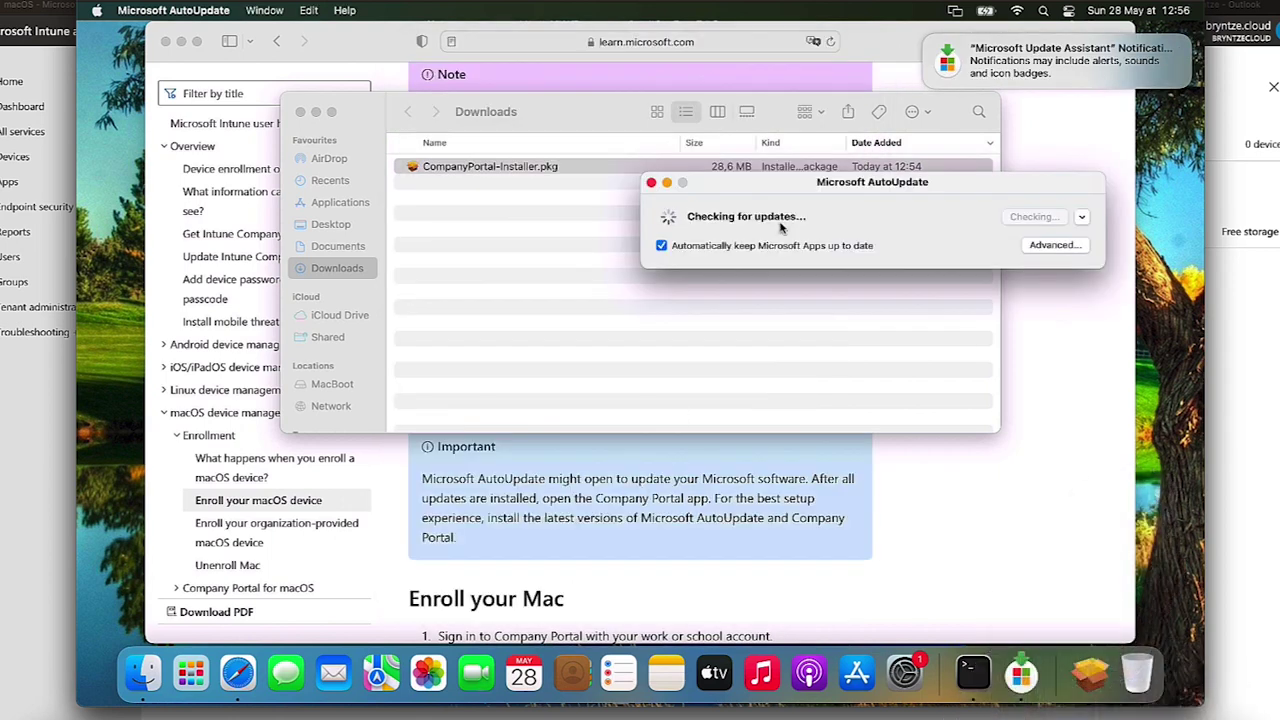
click(667, 184)
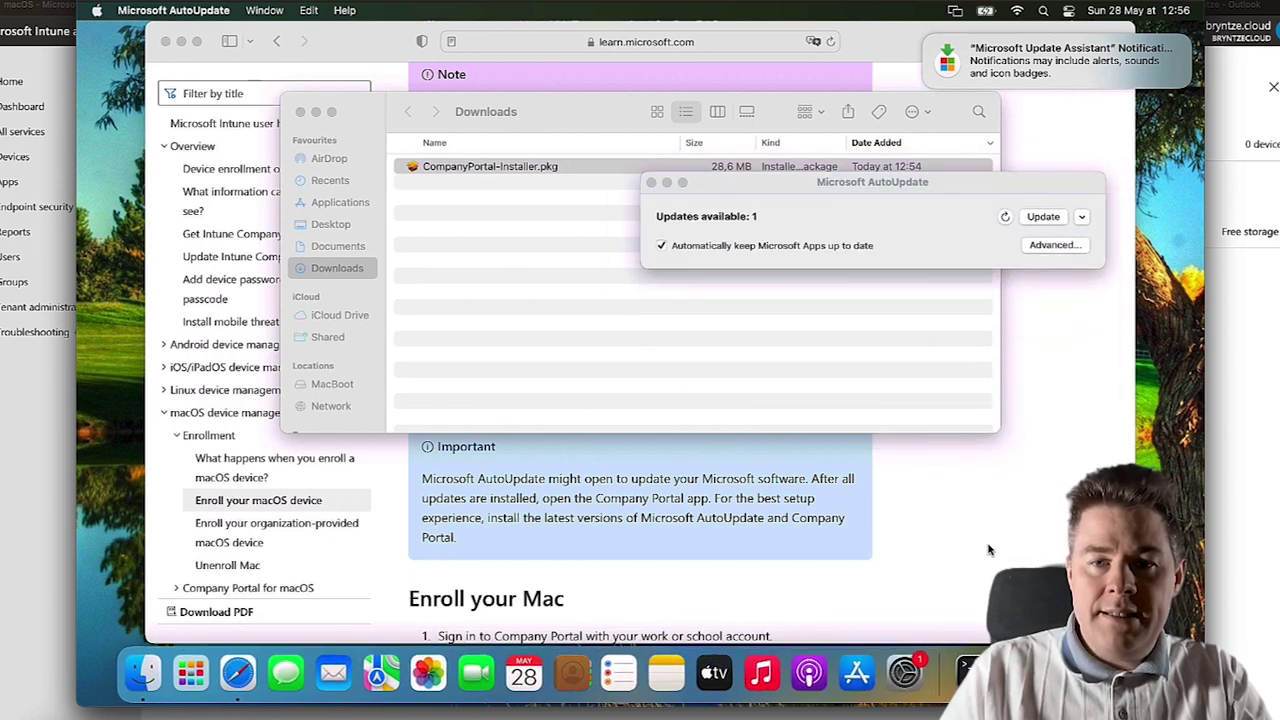
click(1052, 245)
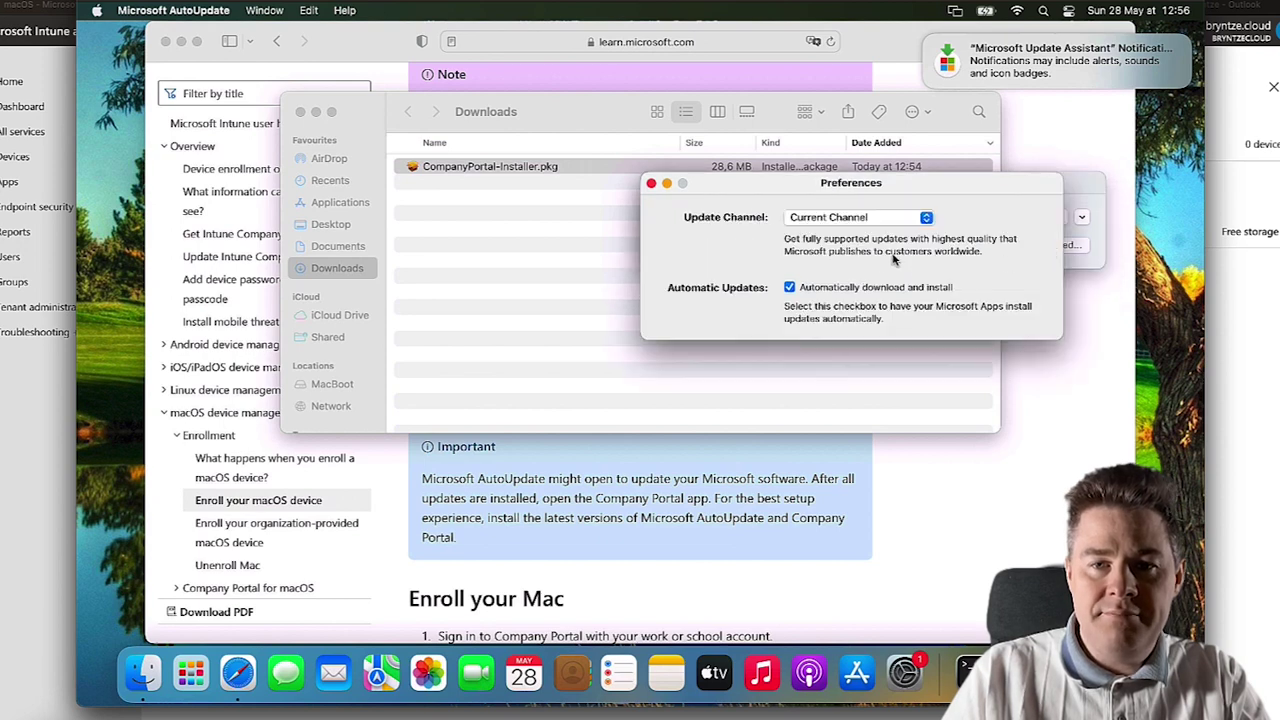
click(651, 183)
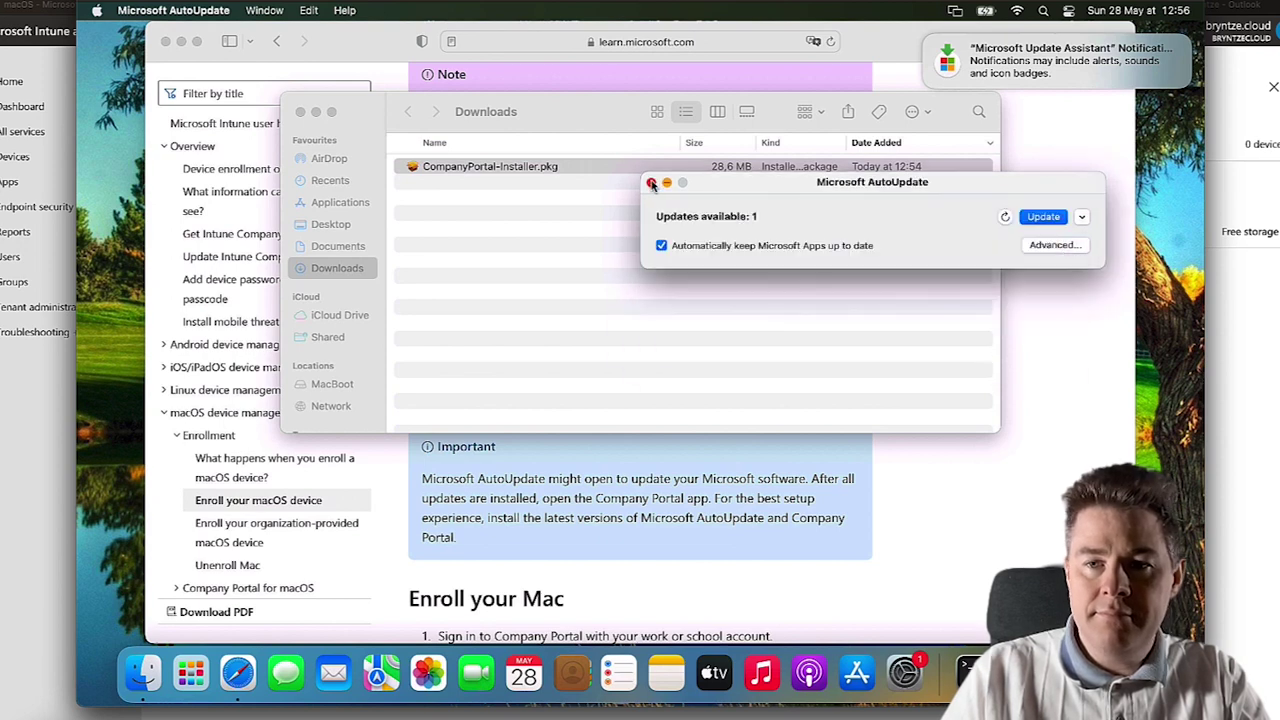
- Install all Microsoft updates until Company Portal 53.2305112 is up to date, then close AutoUpdate
click(1005, 218)
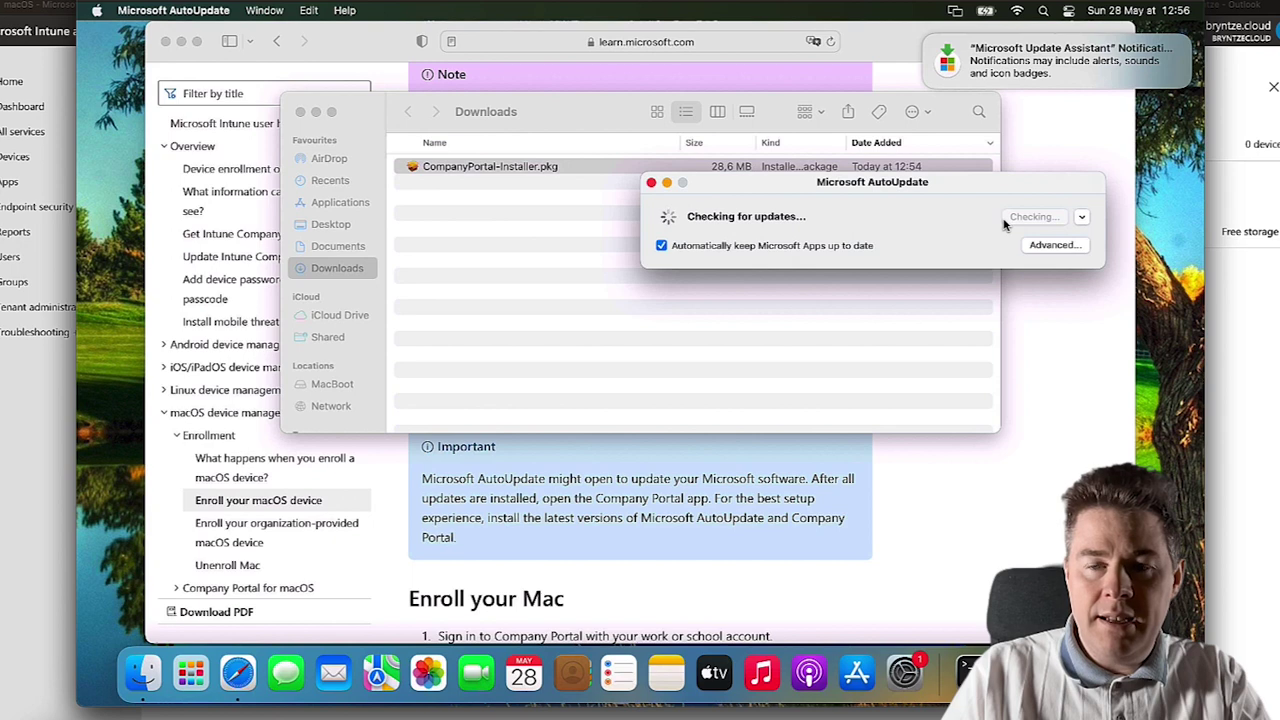
click(1081, 218)
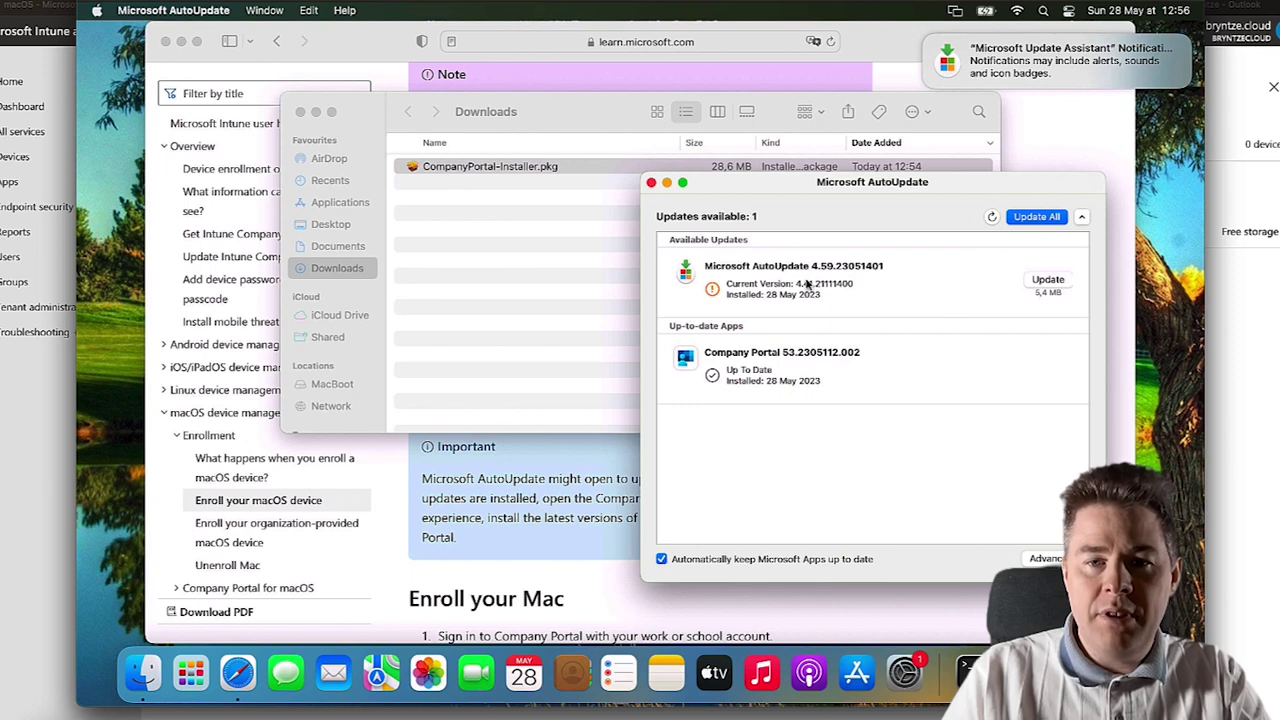
click(1036, 217)
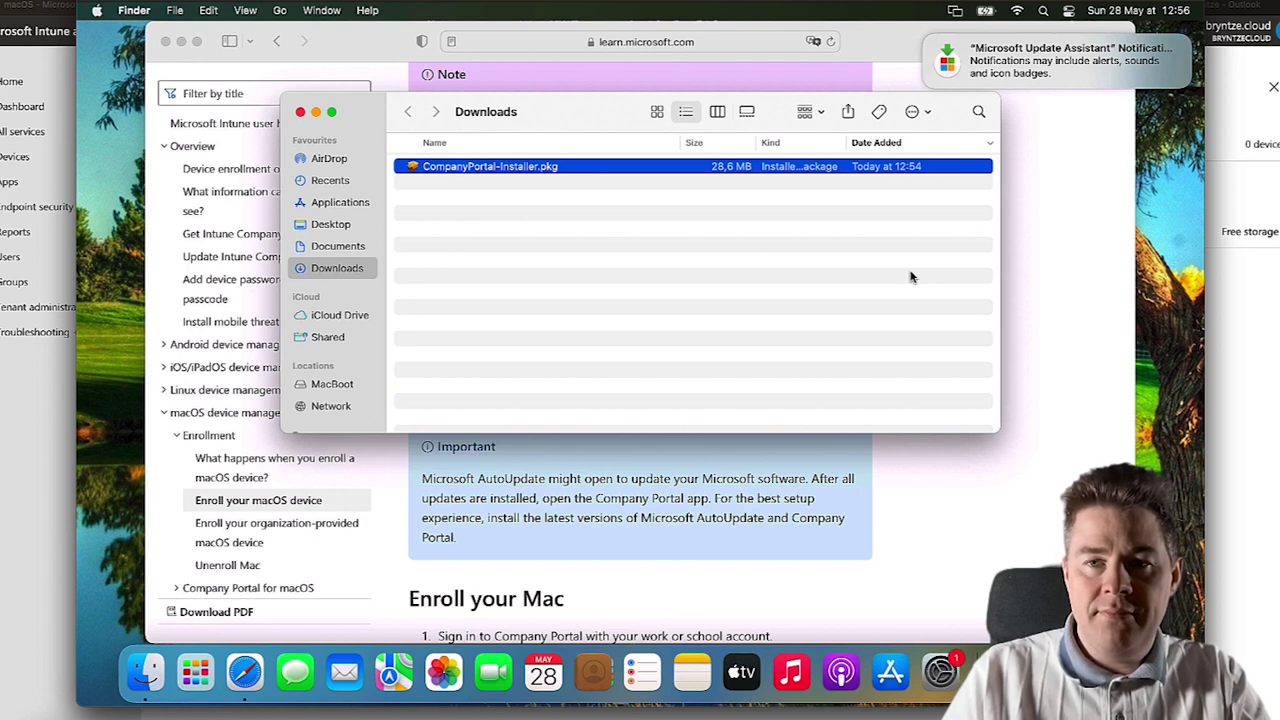
click(992, 70)
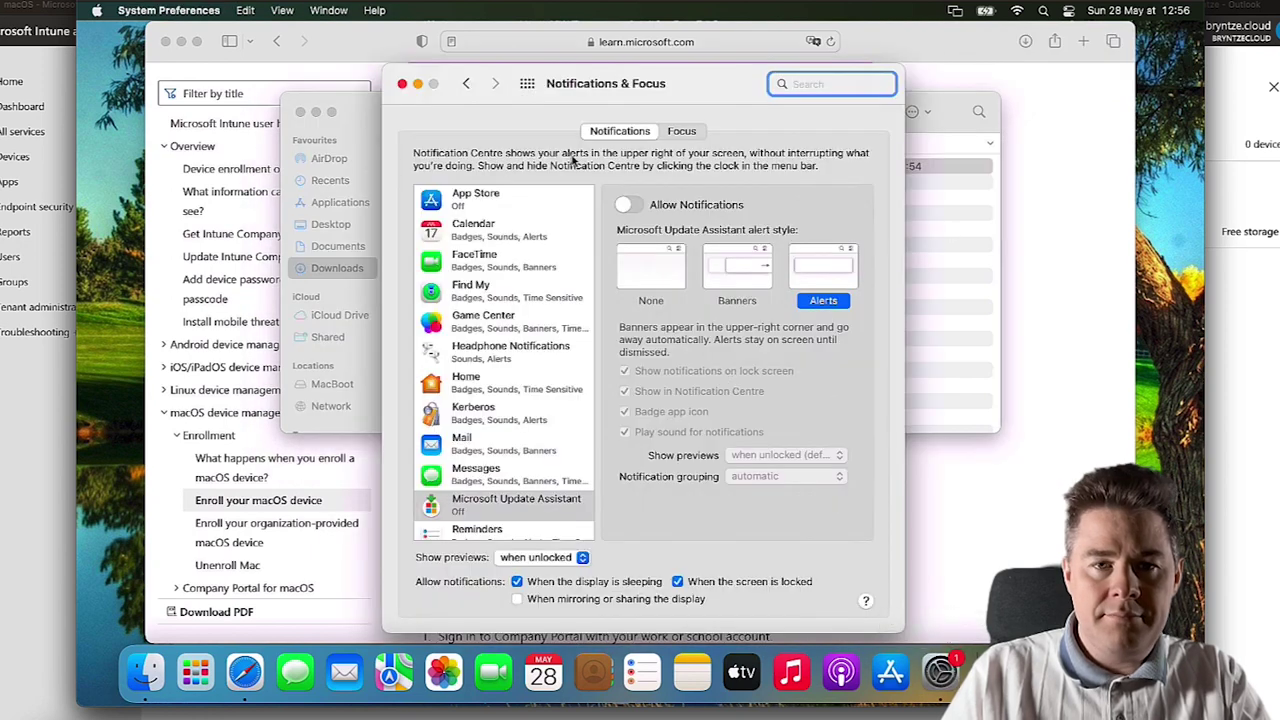
click(403, 84)
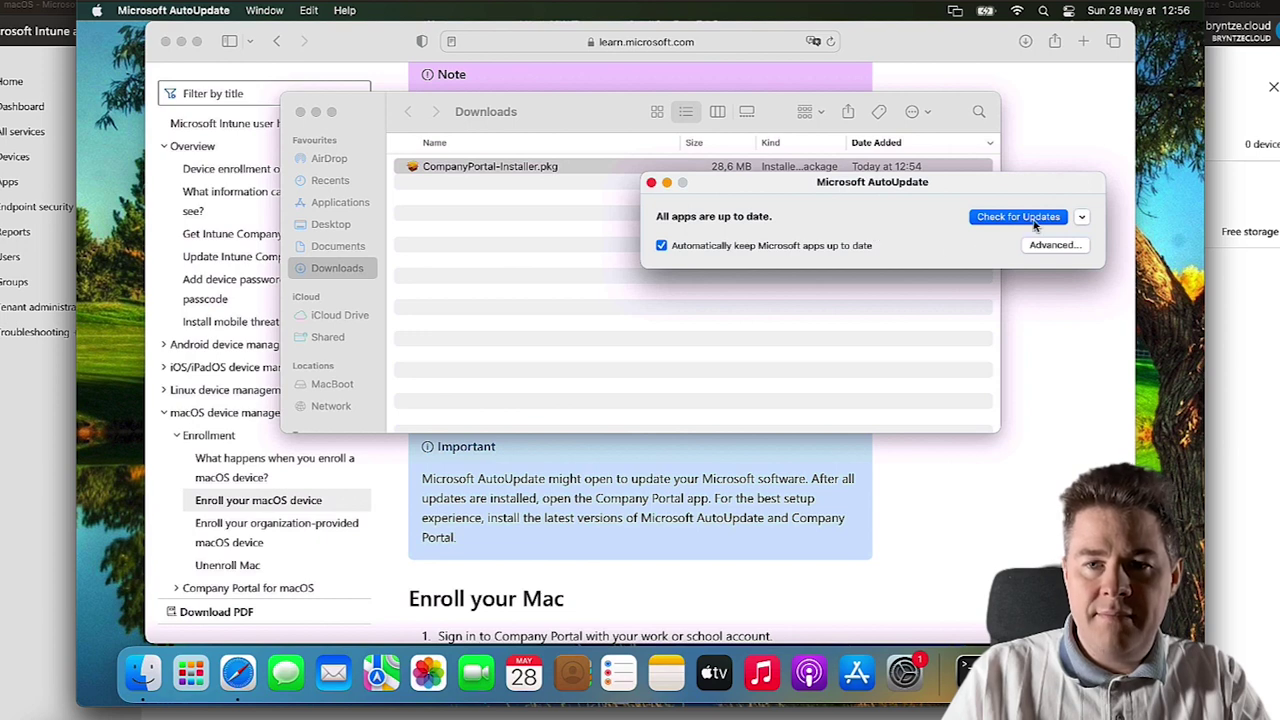
click(1082, 217)
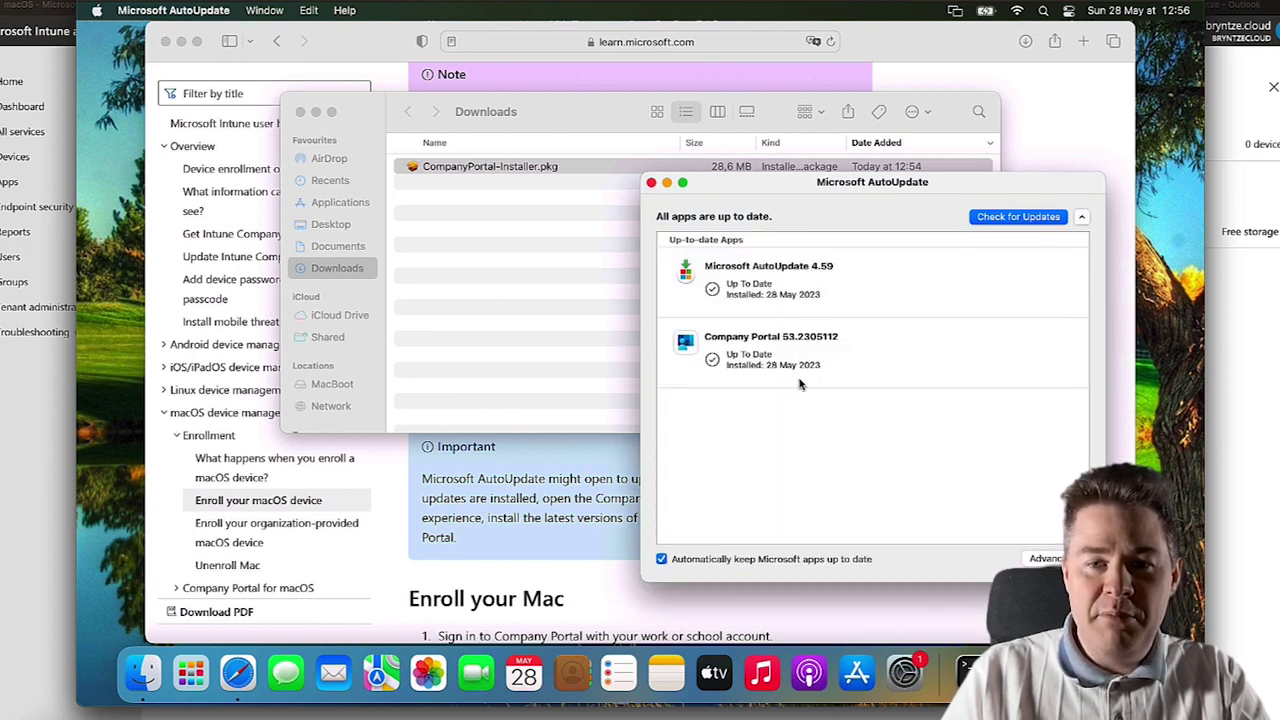
click(650, 183)
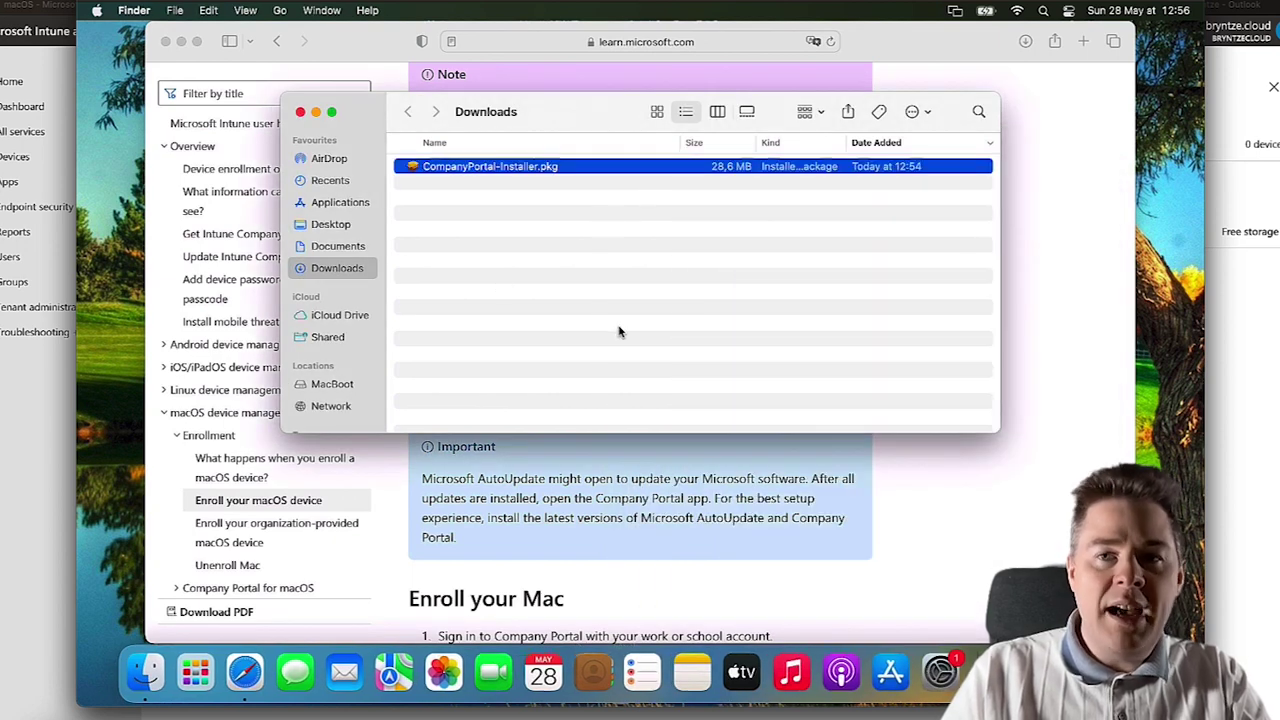
- Launch Company Portal from a Spotlight search for 'compa'
key(super+space)
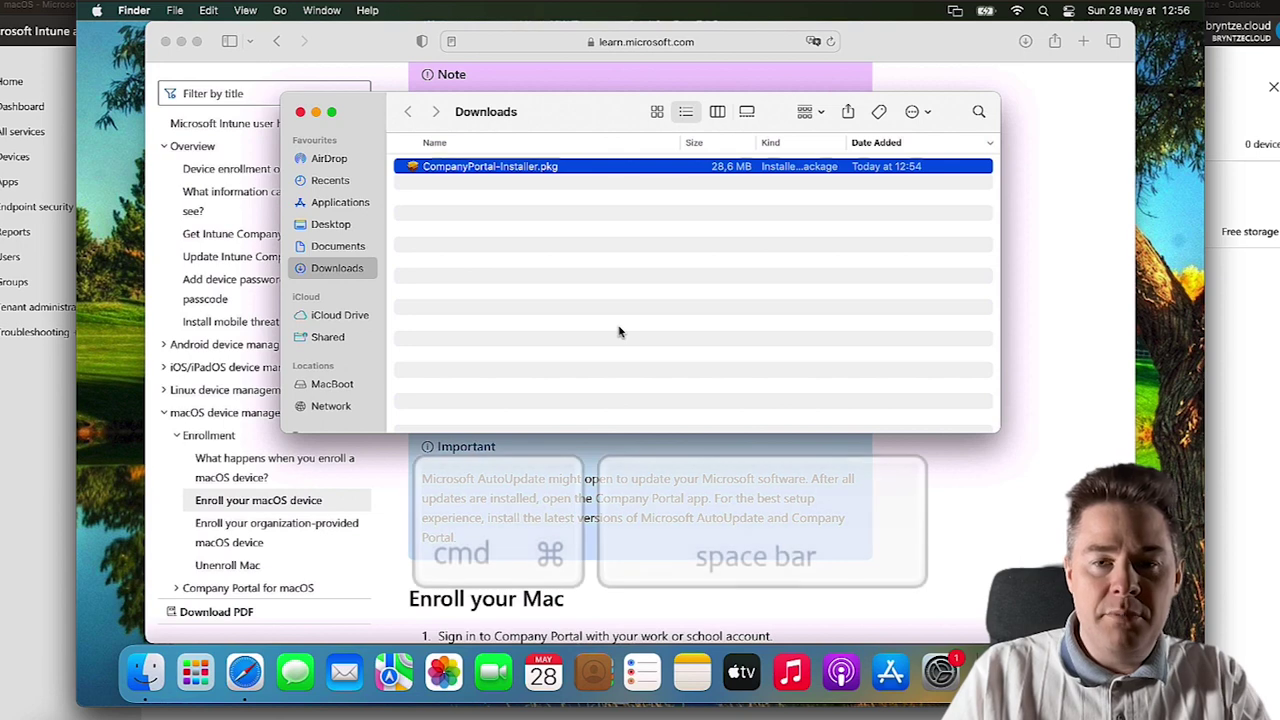
text(compa)
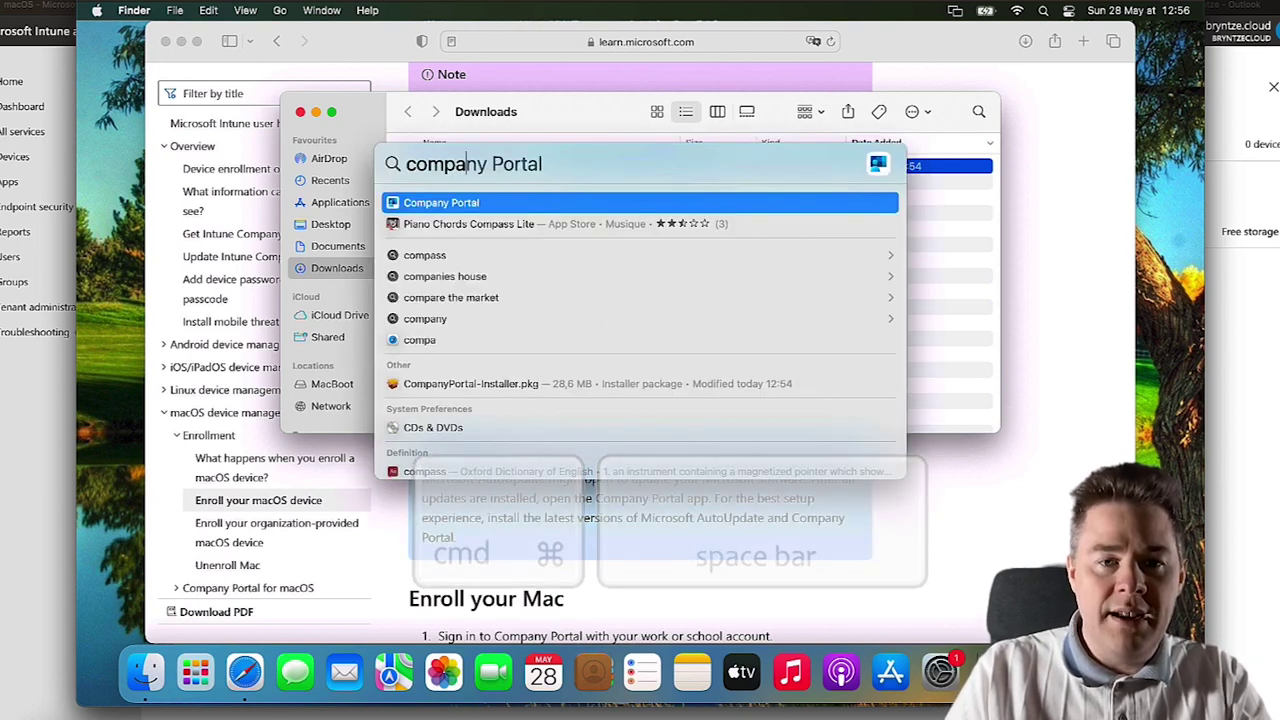
key(Return)
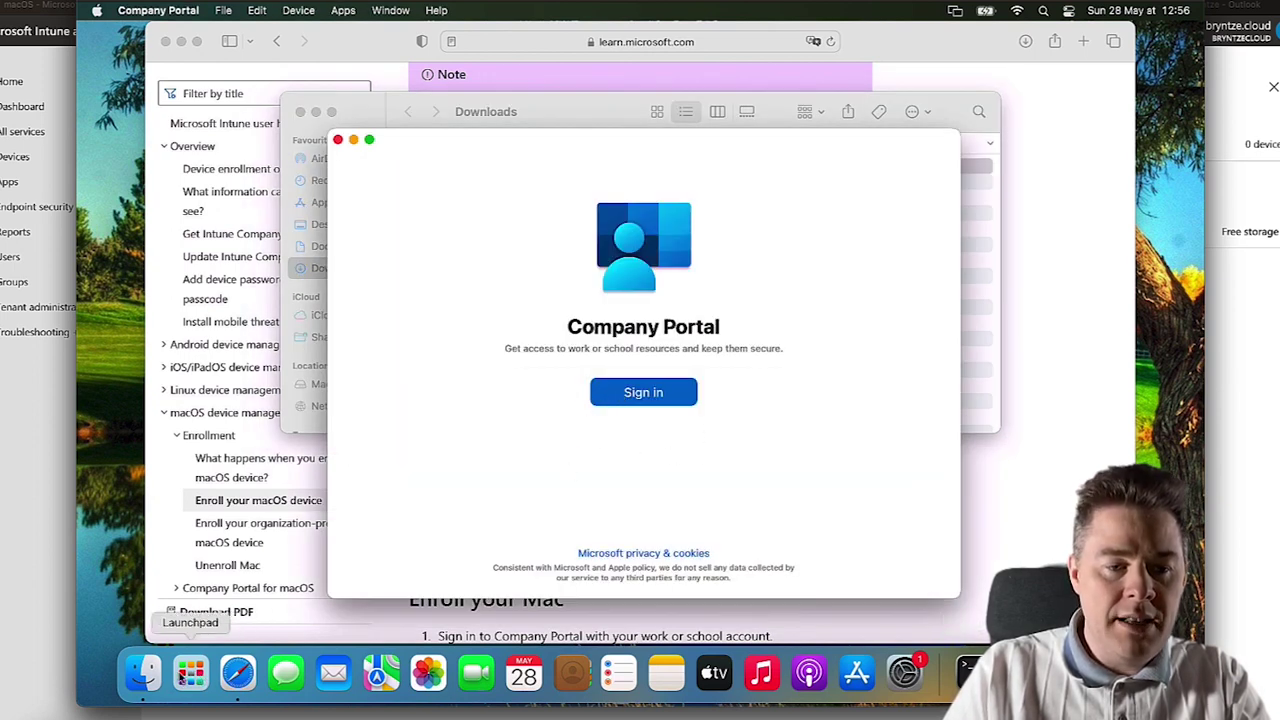
- Select Company Portal in Finder's Applications folder, then minimise the Finder window
click(143, 672)
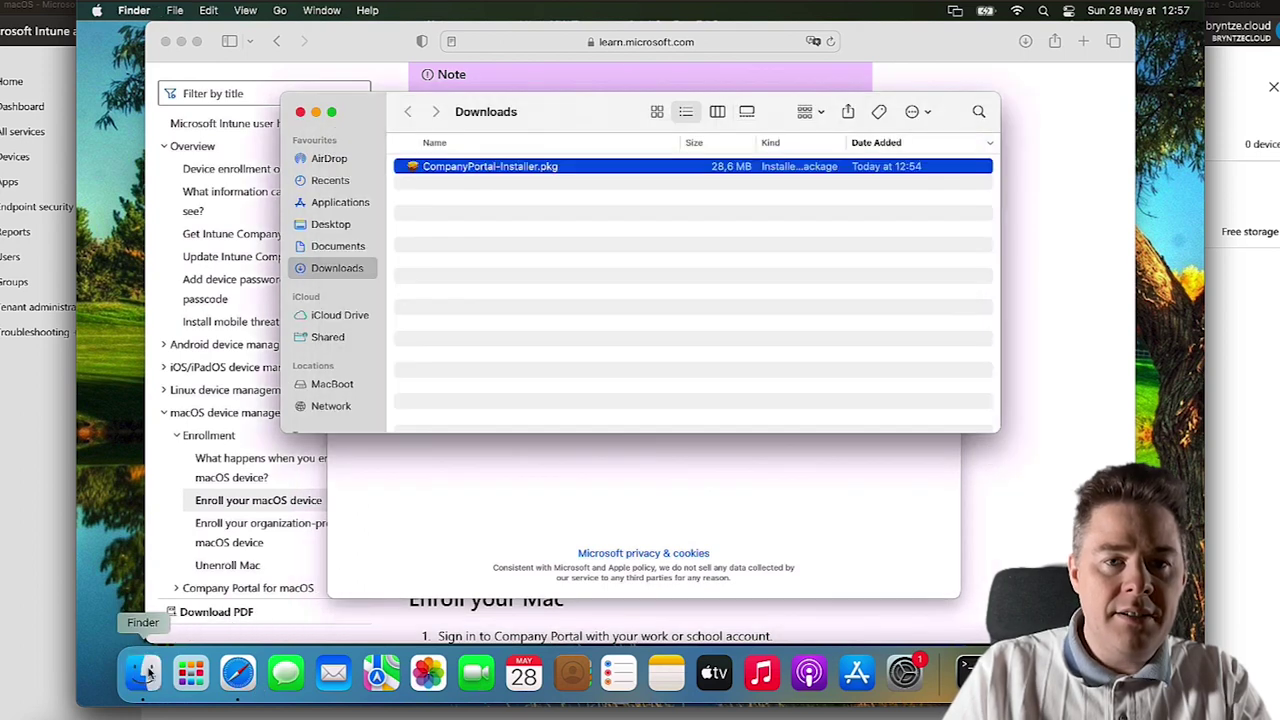
click(279, 10)
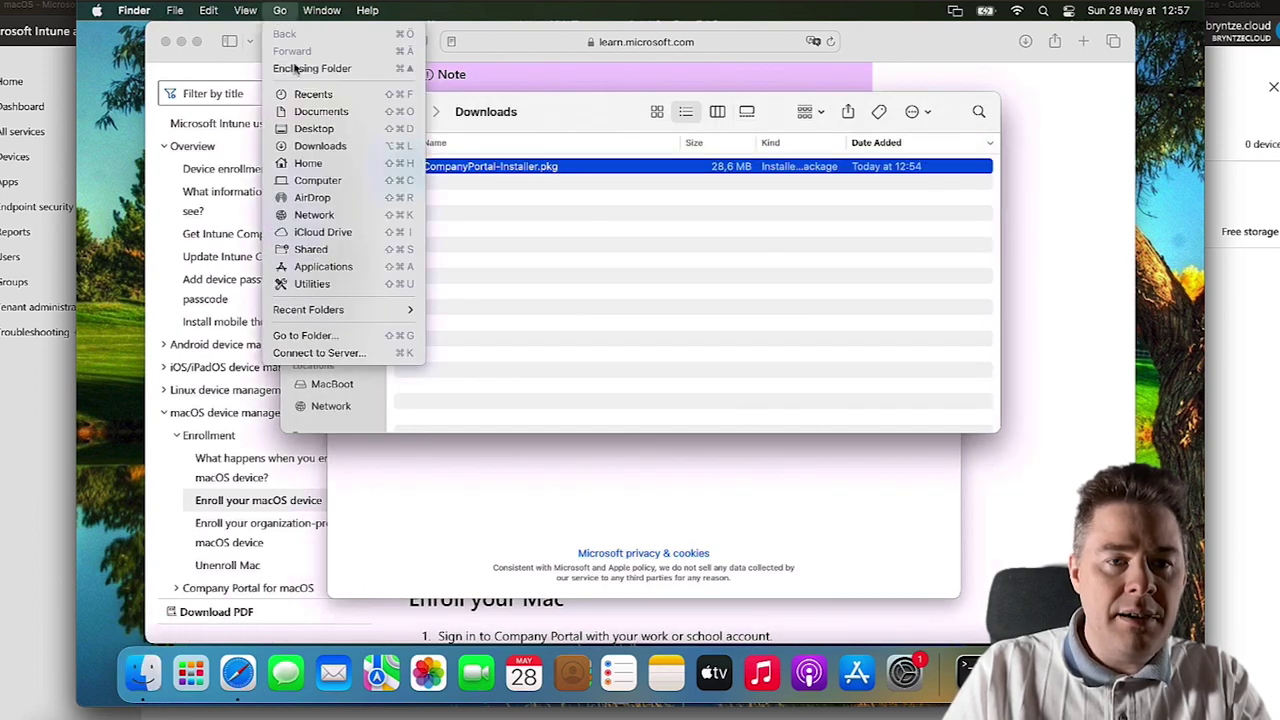
click(323, 276)
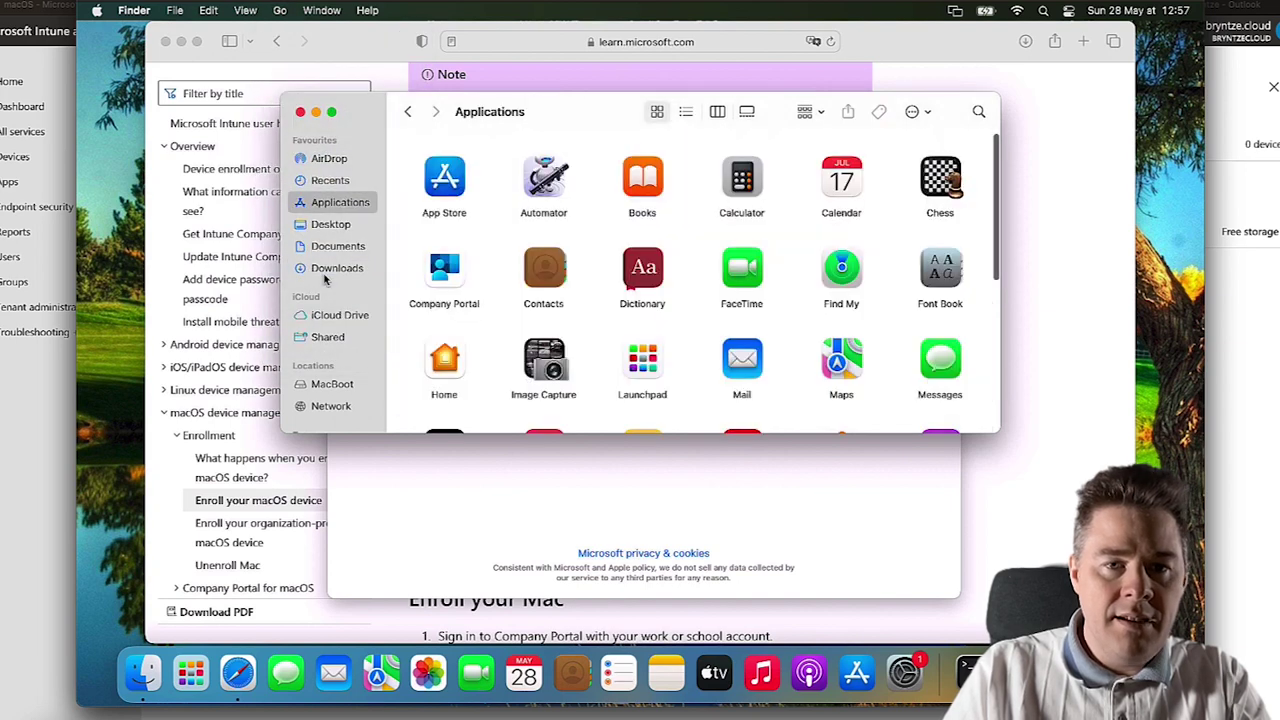
click(436, 282)
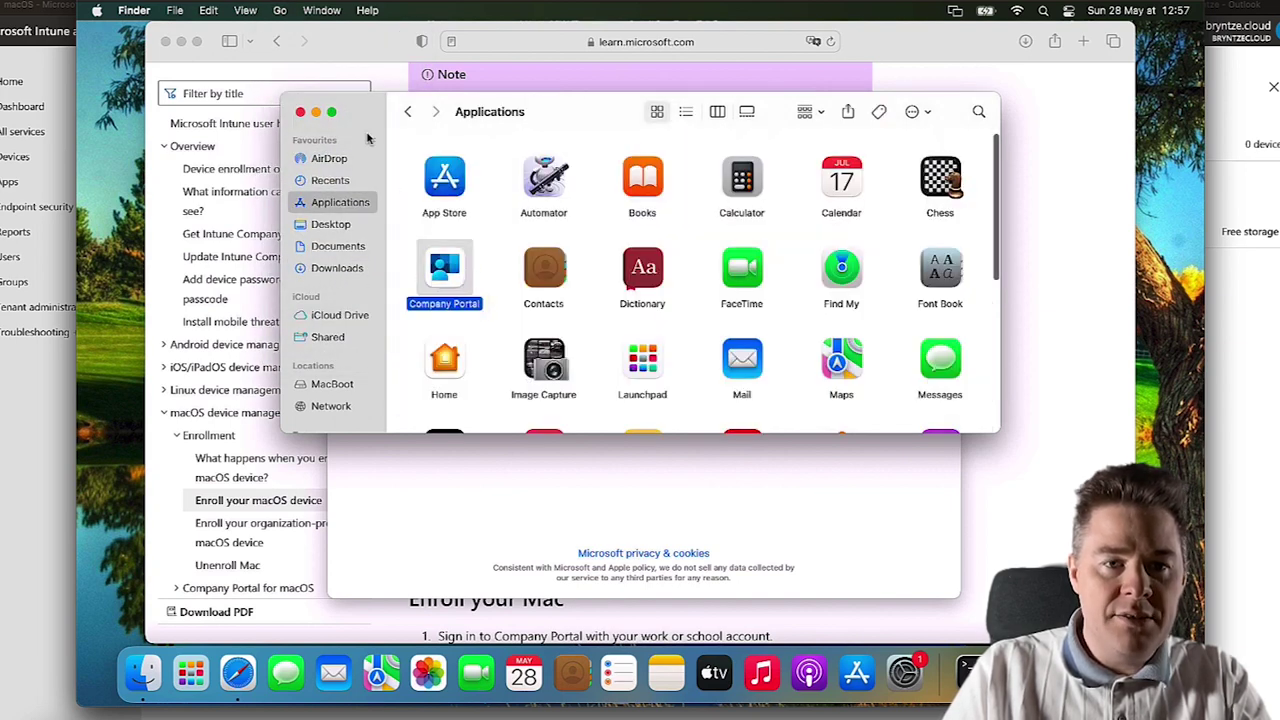
click(316, 112)
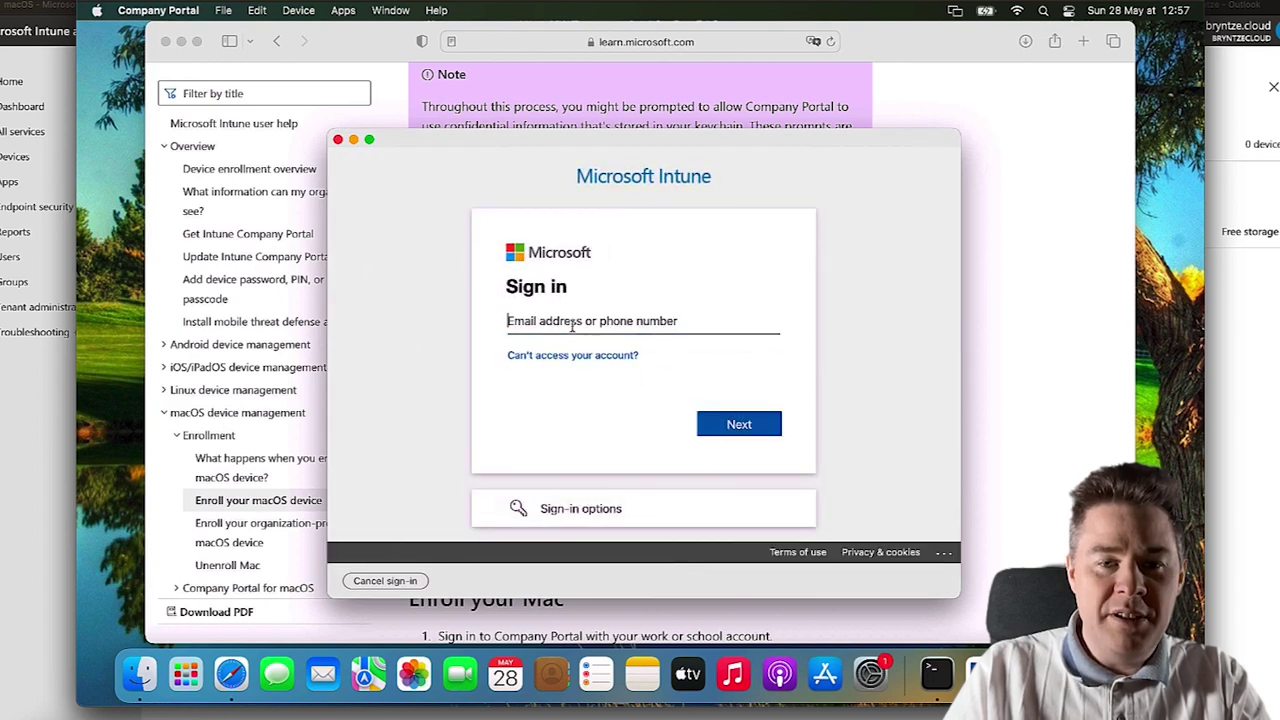
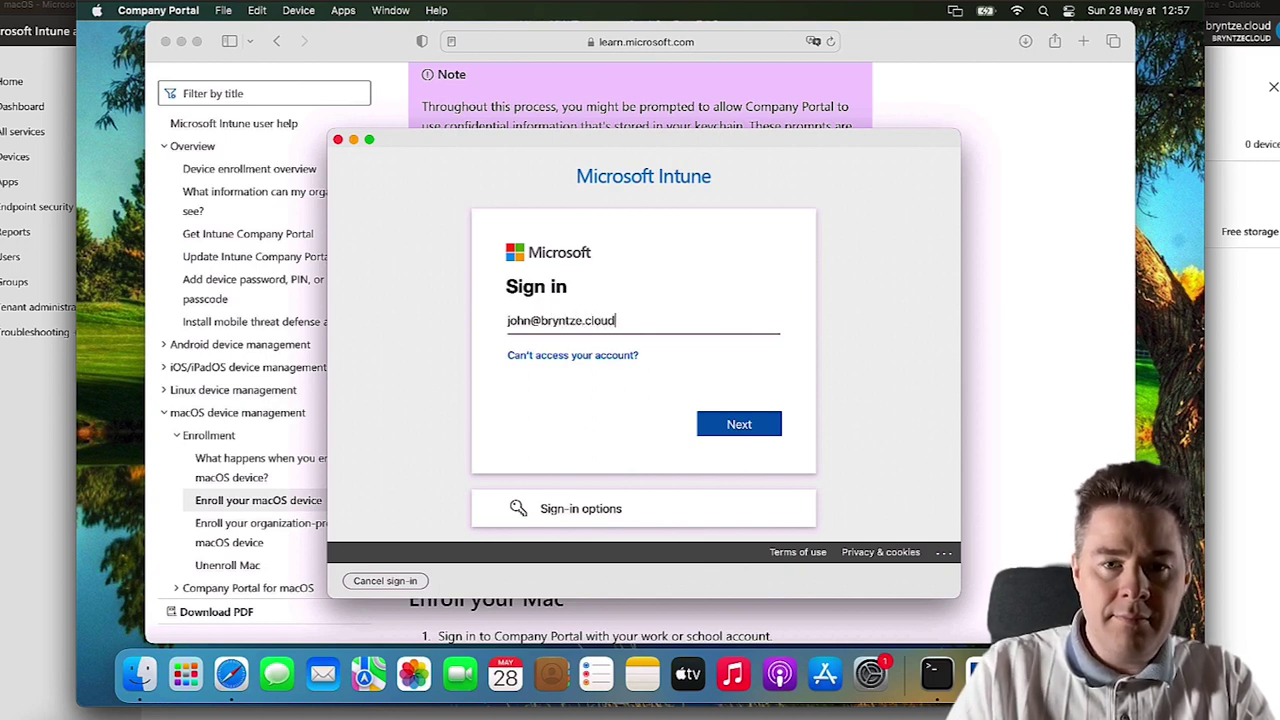
- Sign in to Company Portal with the work account e-mail and its password
key(Return)
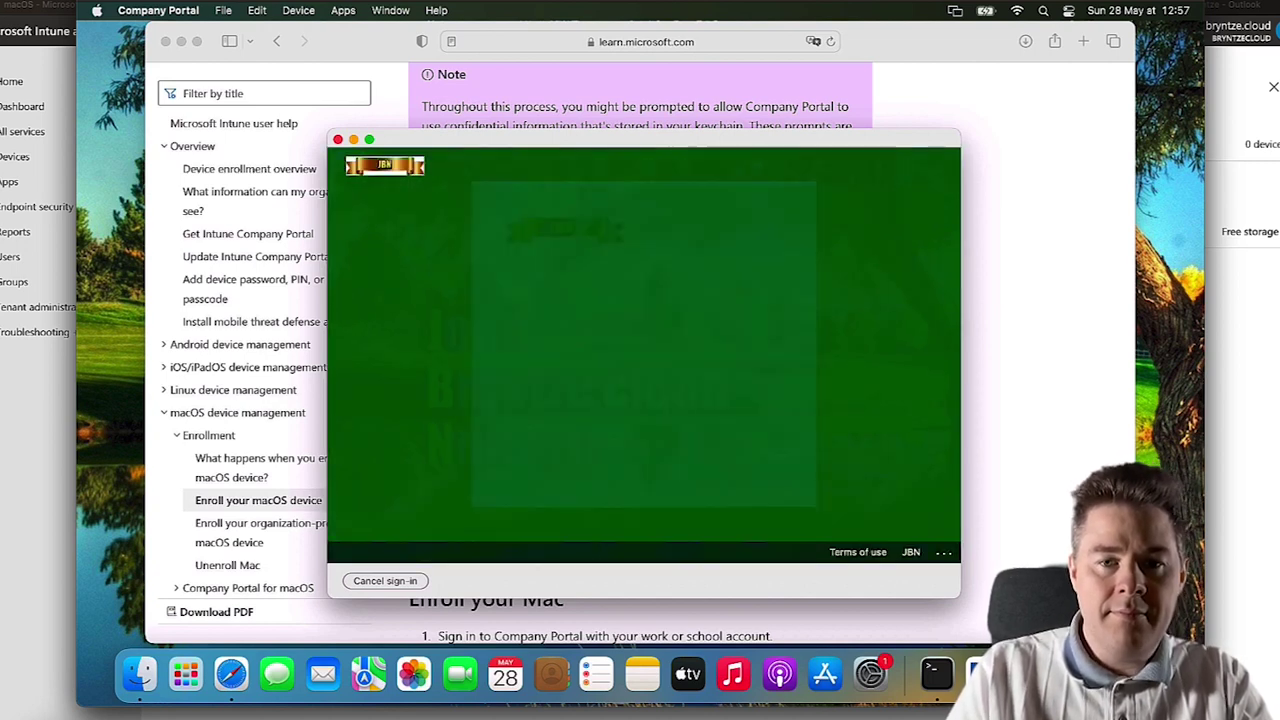
text(•)
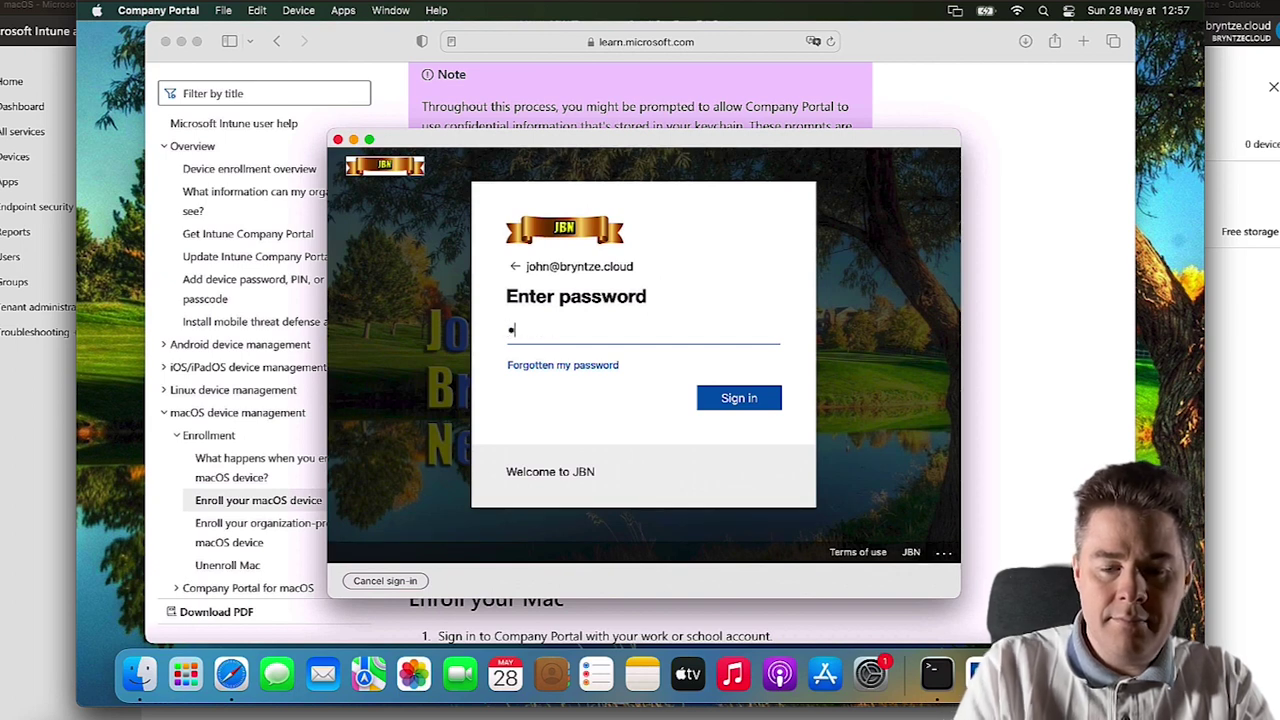
text(•••••••)
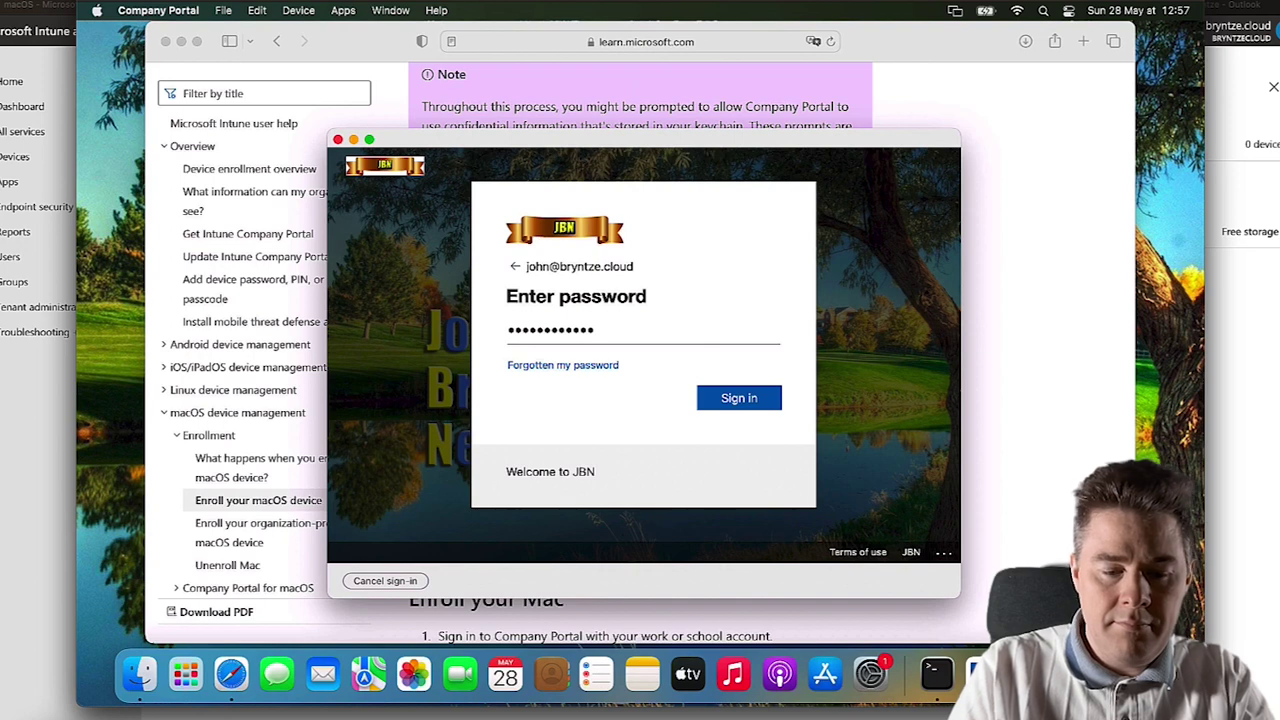
text(•••••••)
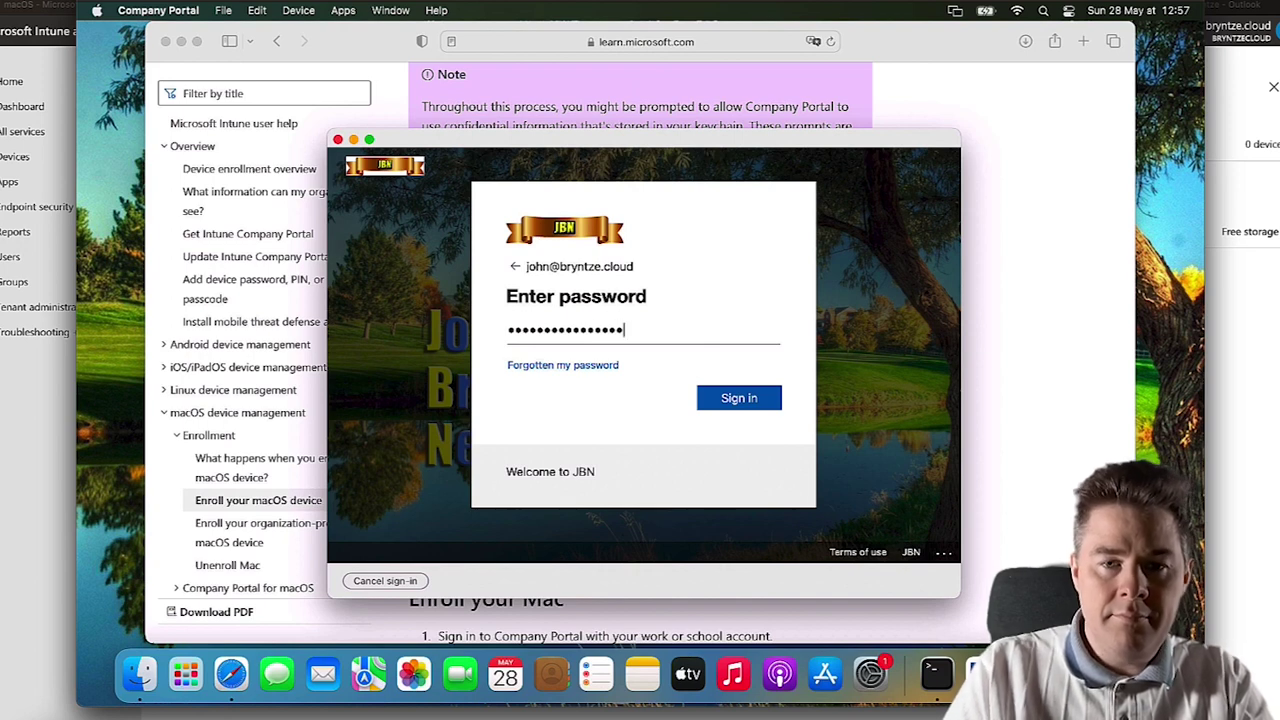
key(Return)
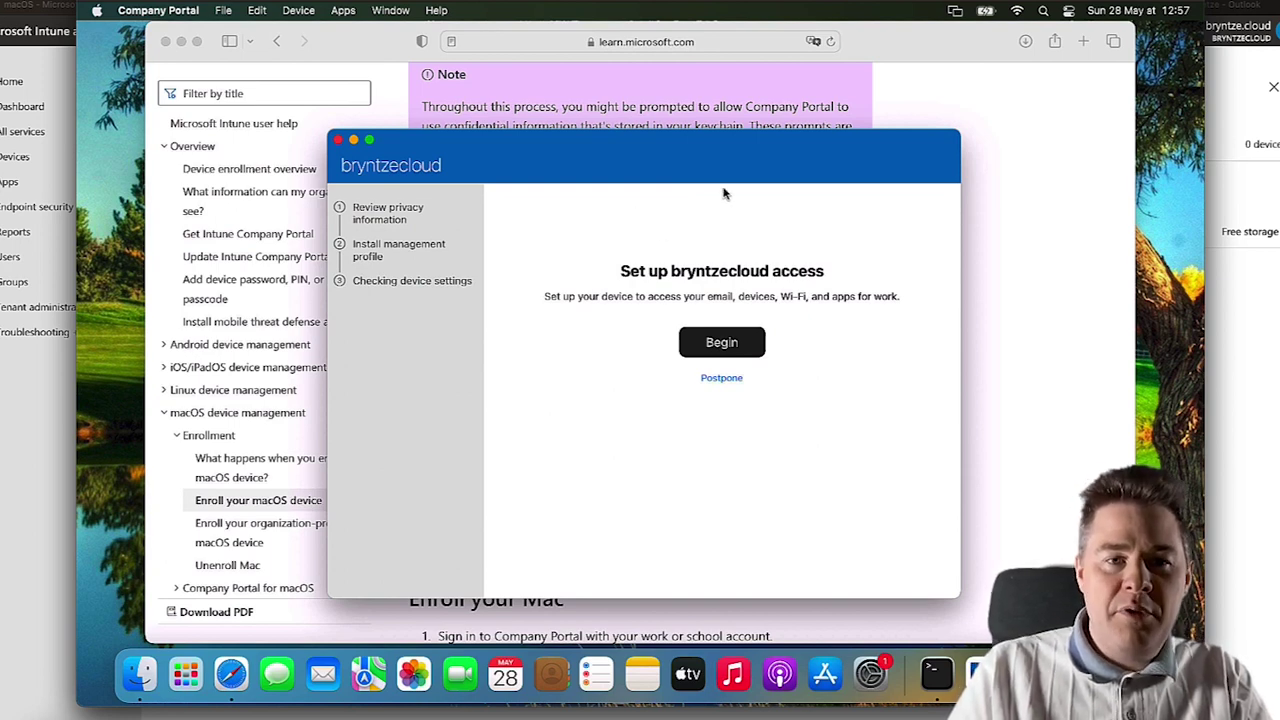
- Read the 'Enroll your Mac' steps on Microsoft Learn in Safari, then return to Company Portal
click(1004, 345)
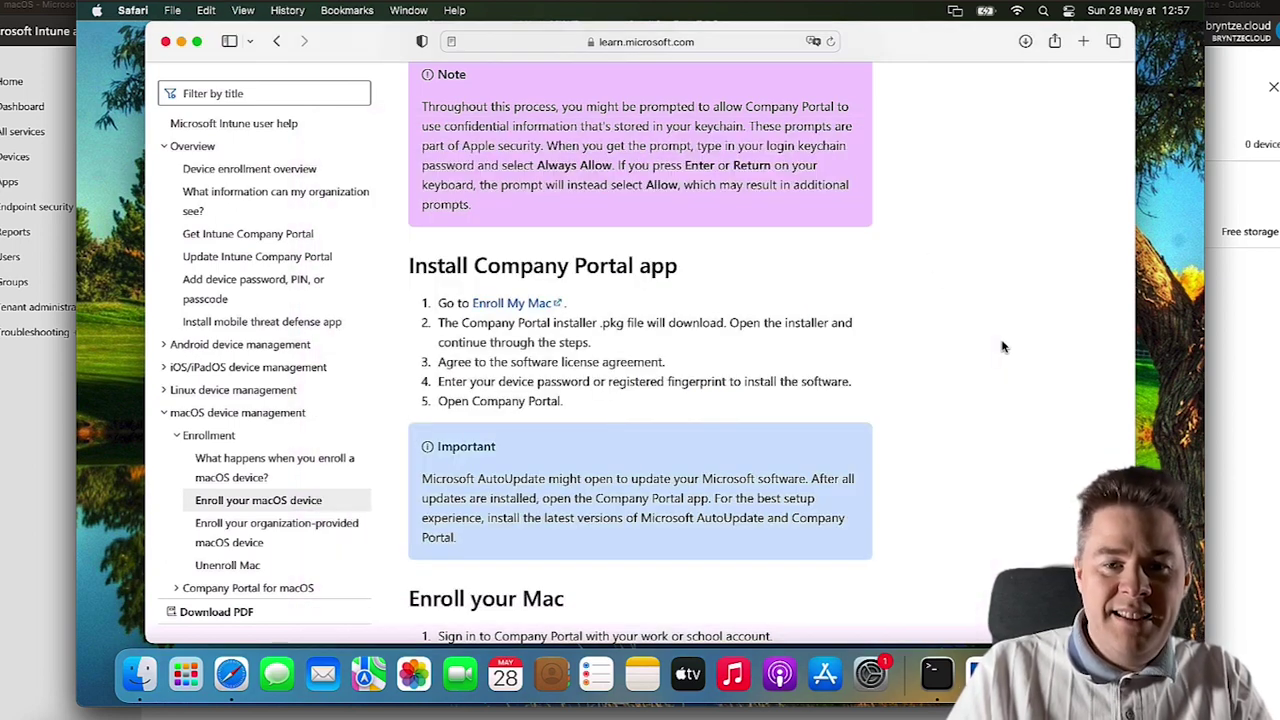
scroll(820, 403, down, 10)
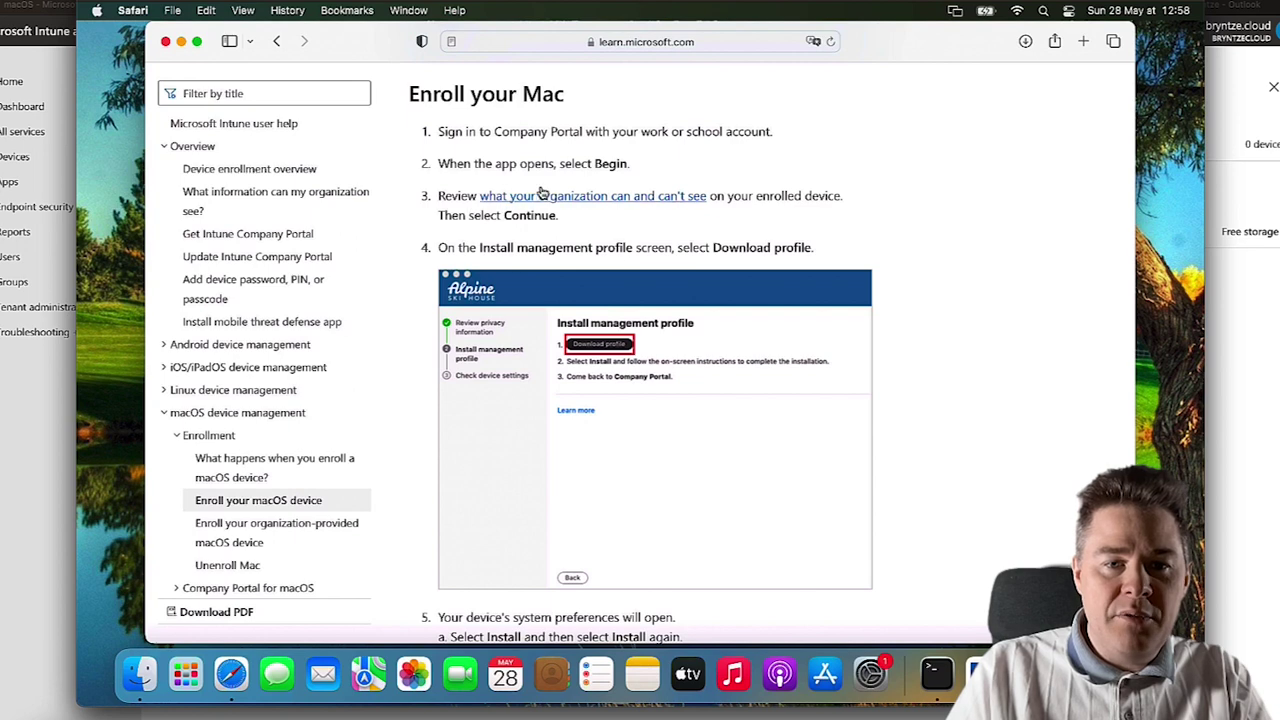
click(965, 672)
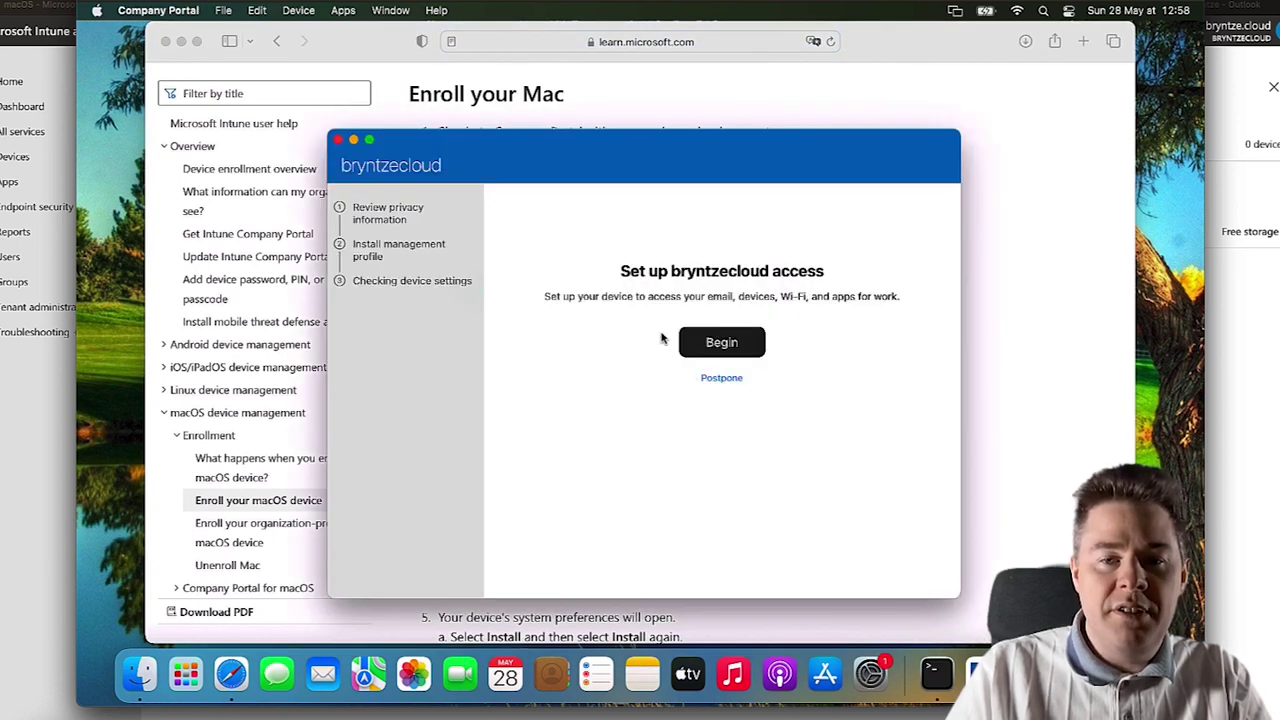
- Begin bryntzecloud access setup, continue past the privacy information, and download the management profile
click(722, 343)
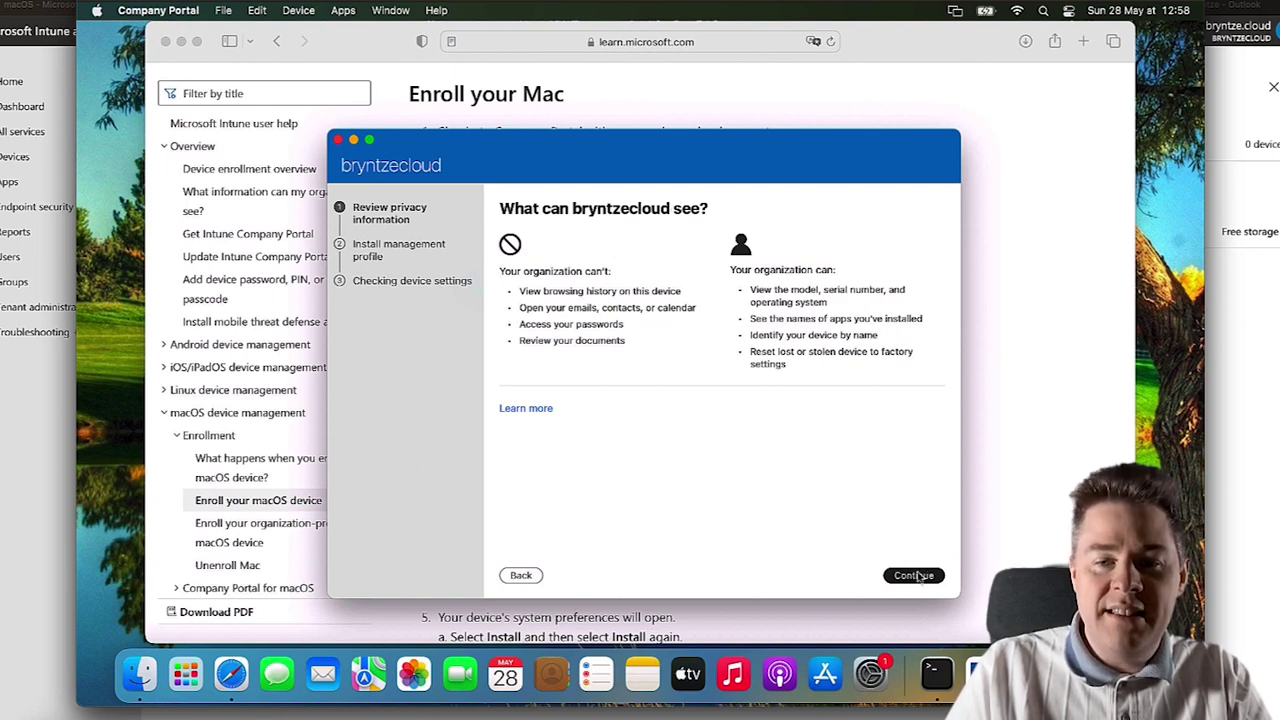
click(915, 577)
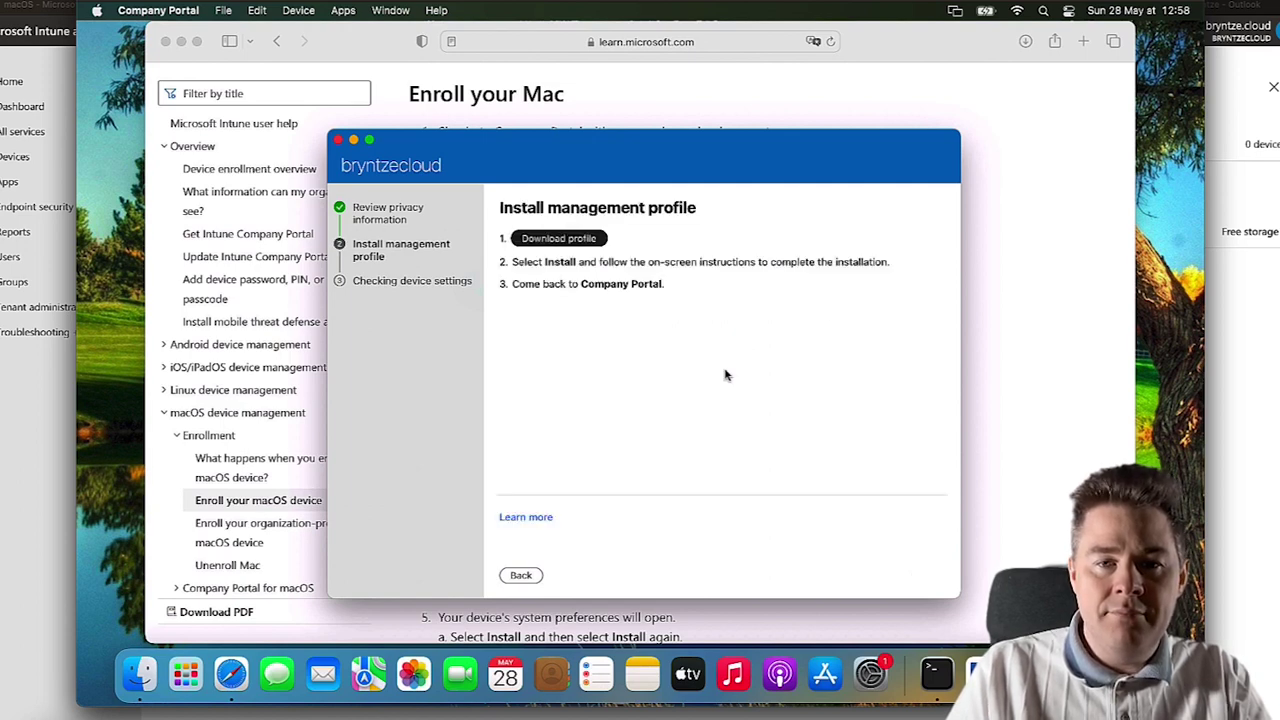
click(567, 243)
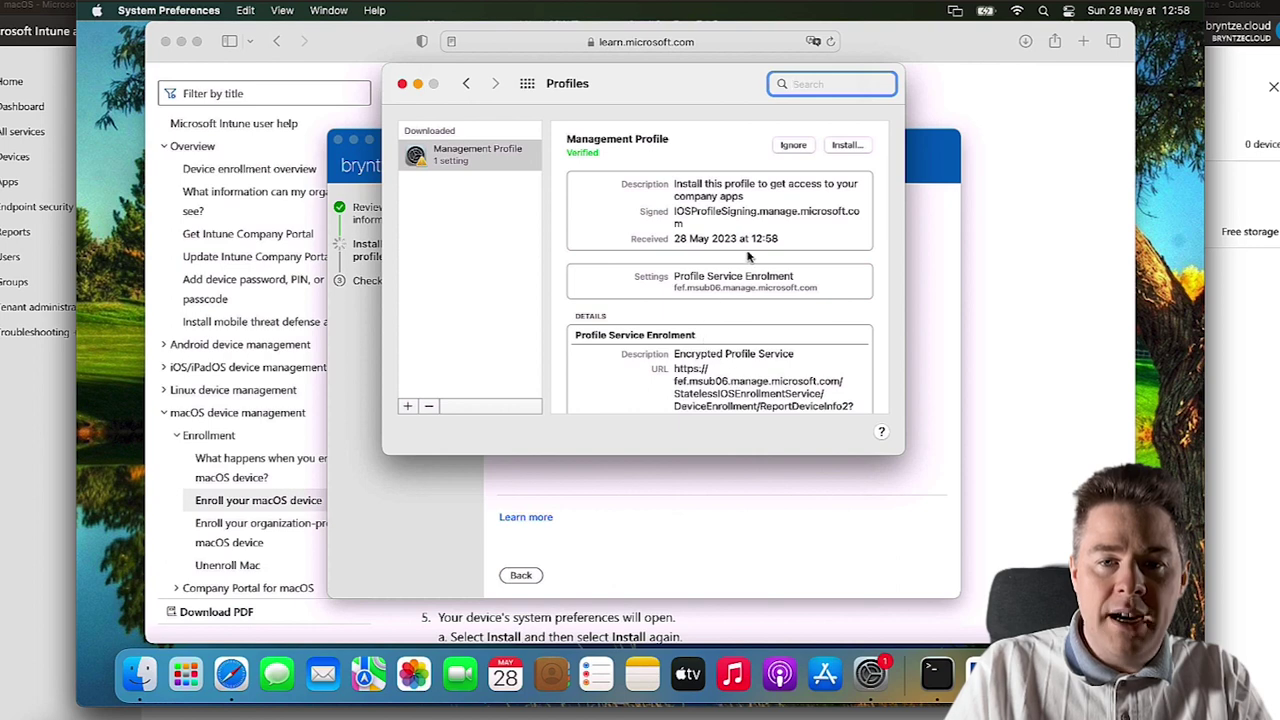
- Install and enrol the Management Profile using the Mac password, then review its 4 settings
click(847, 146)
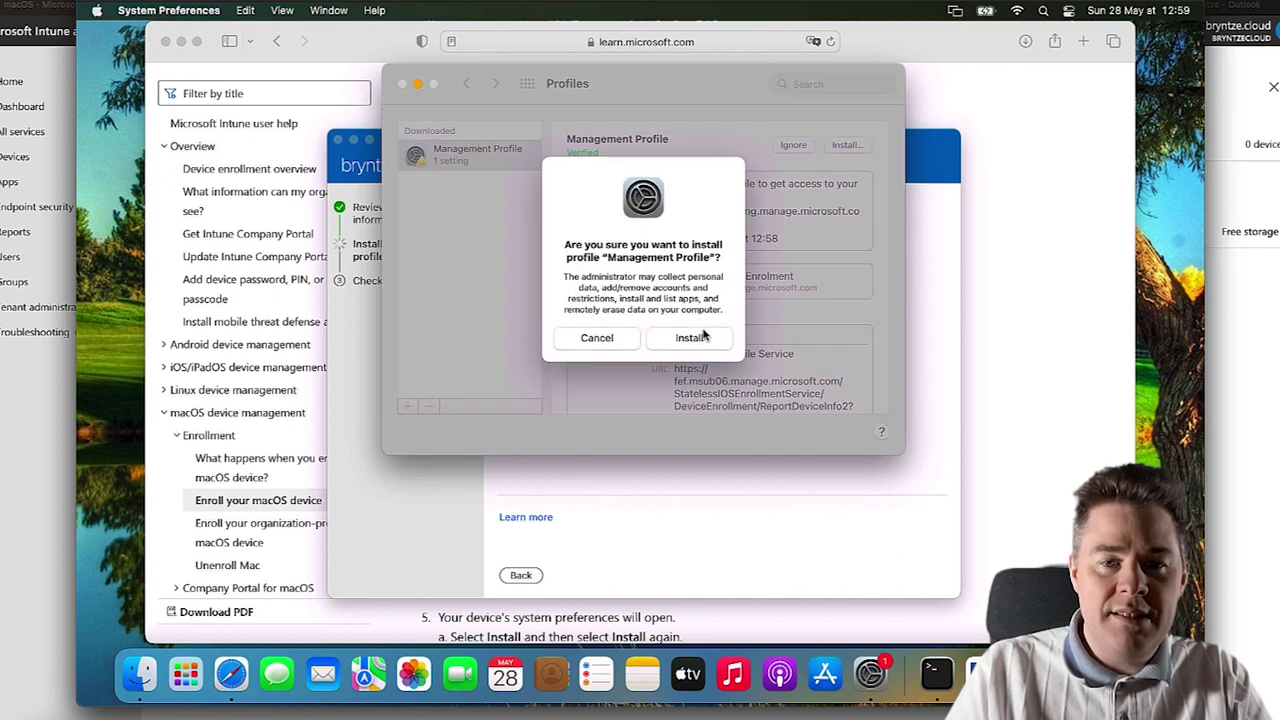
click(689, 338)
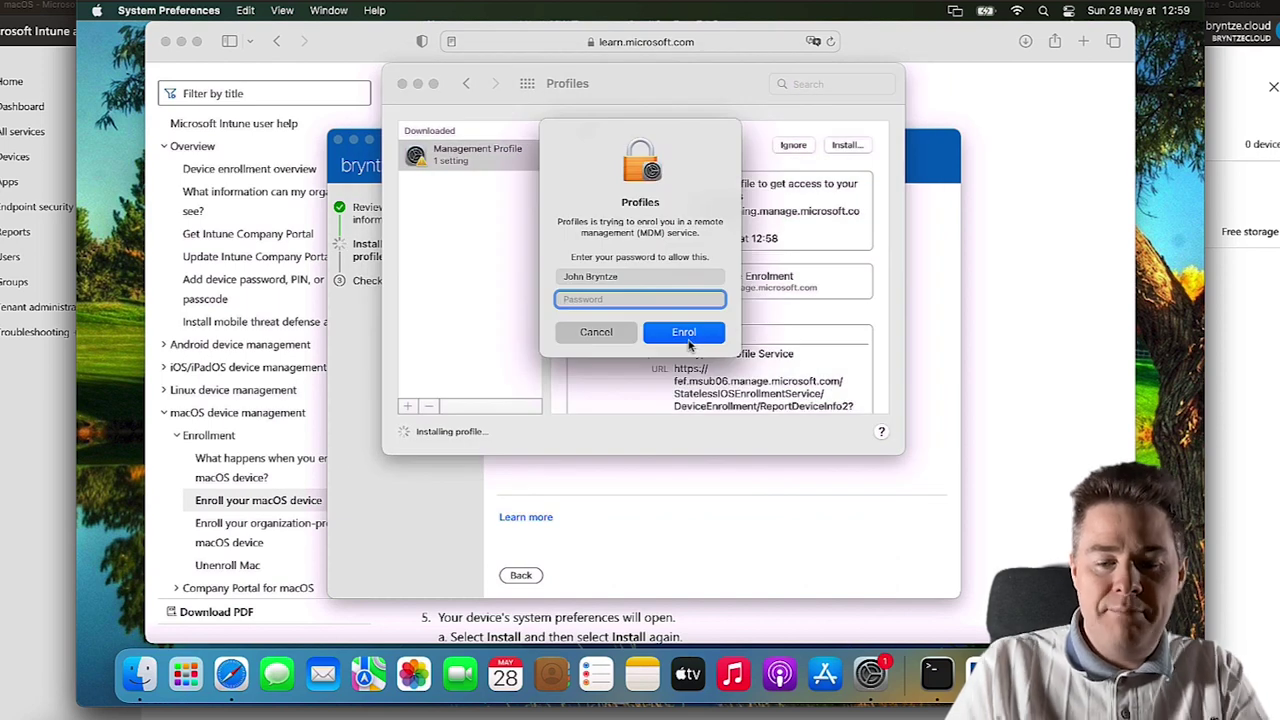
text(••••)
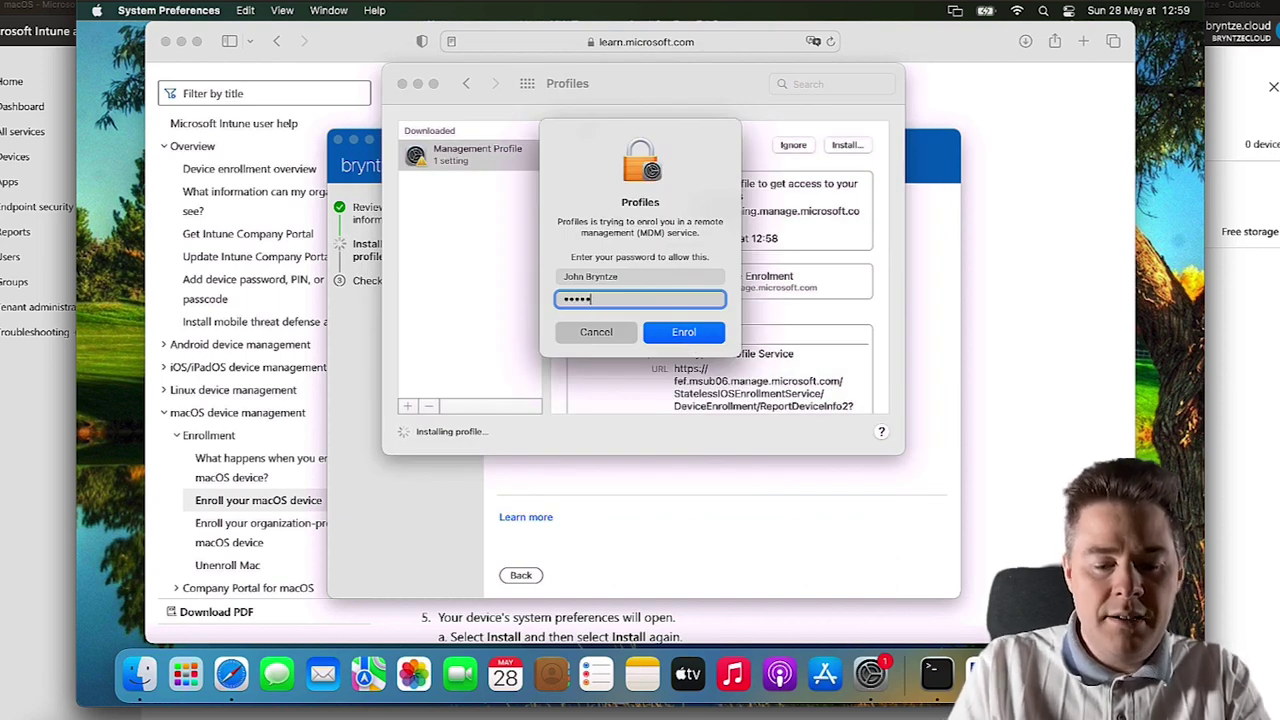
text(•••••••••••)
key(Return)
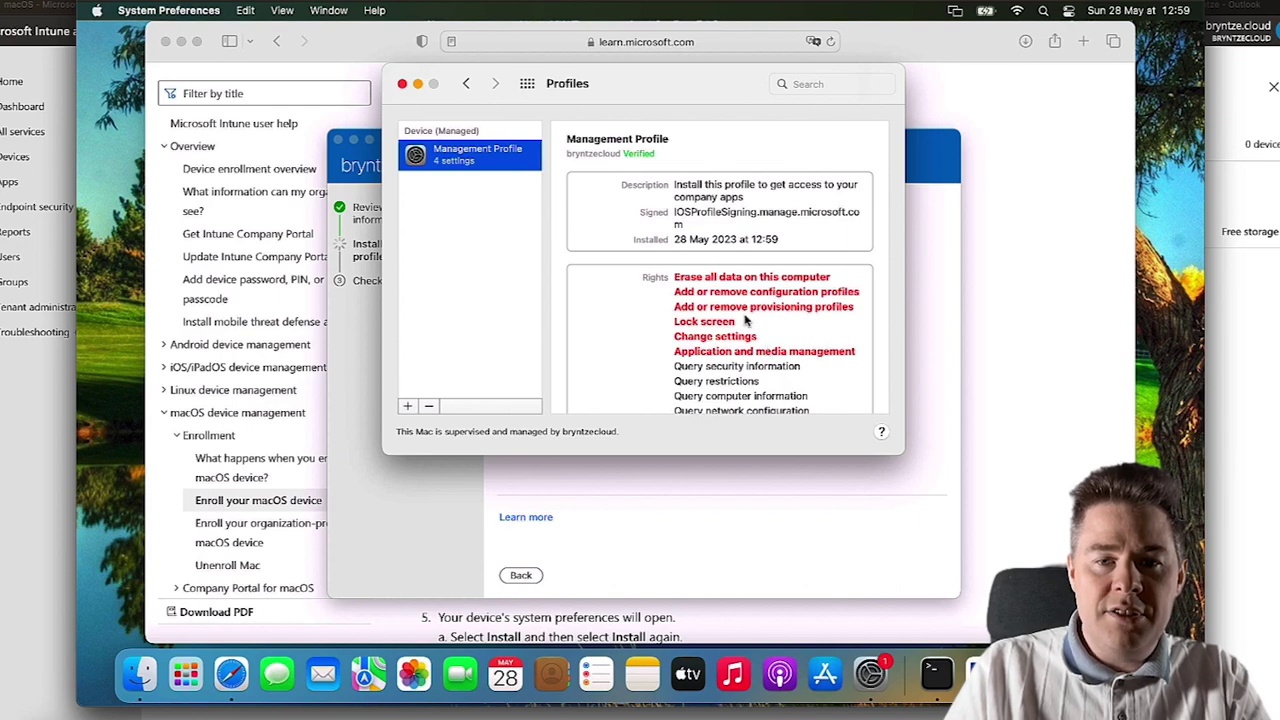
scroll(748, 333, down, 5)
scroll(748, 333, up, 3)
scroll(748, 333, down, 10)
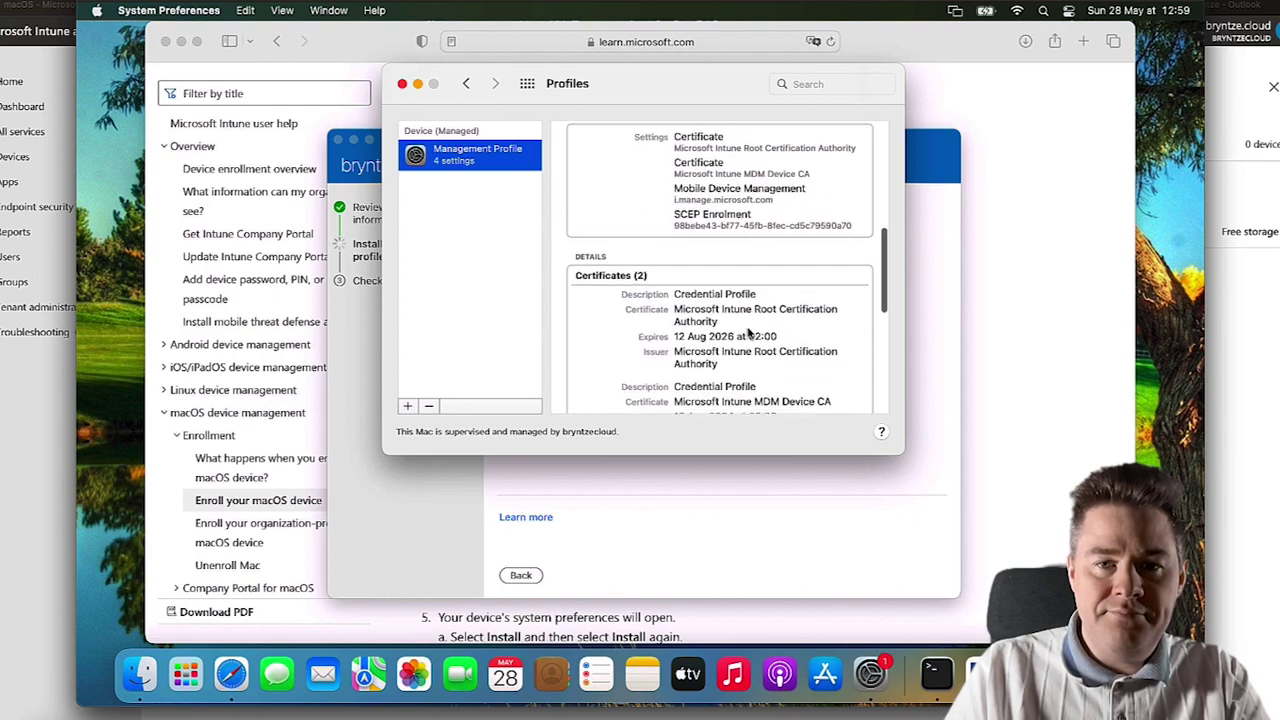
scroll(748, 333, down, 4)
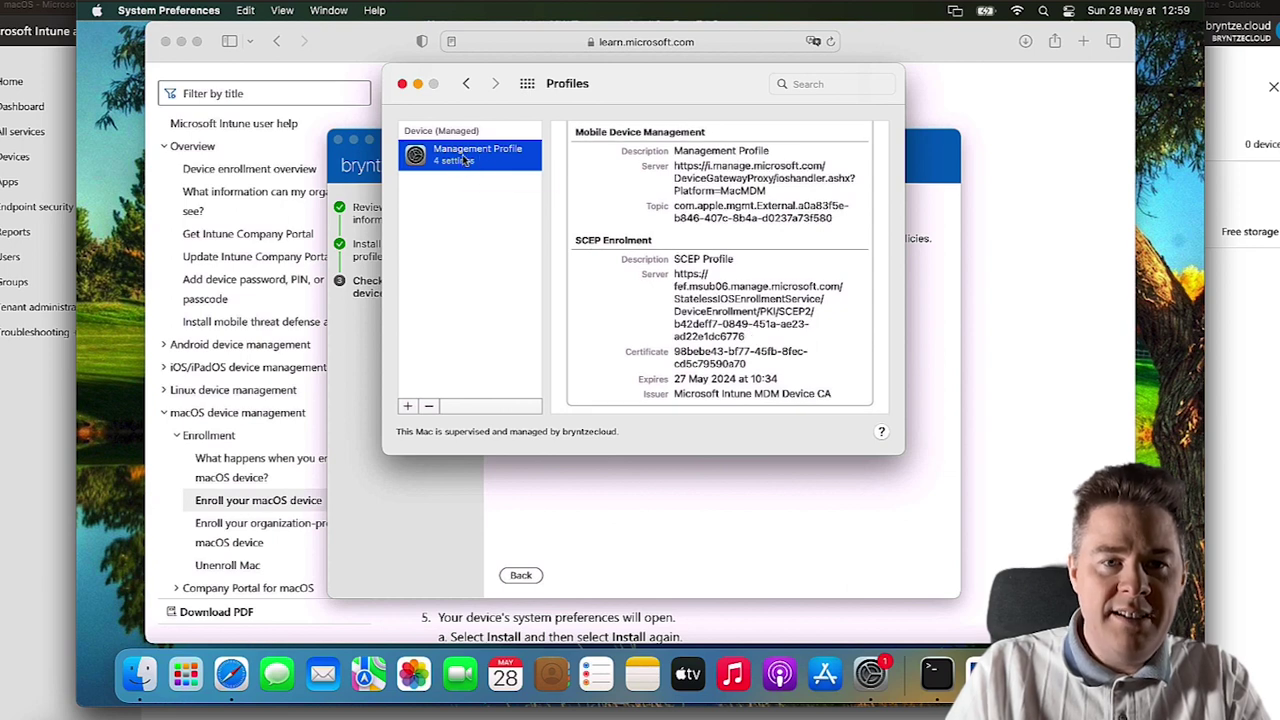
- Close Profiles, finish Company Portal setup, and open this Mac's entry in the device list
click(402, 85)
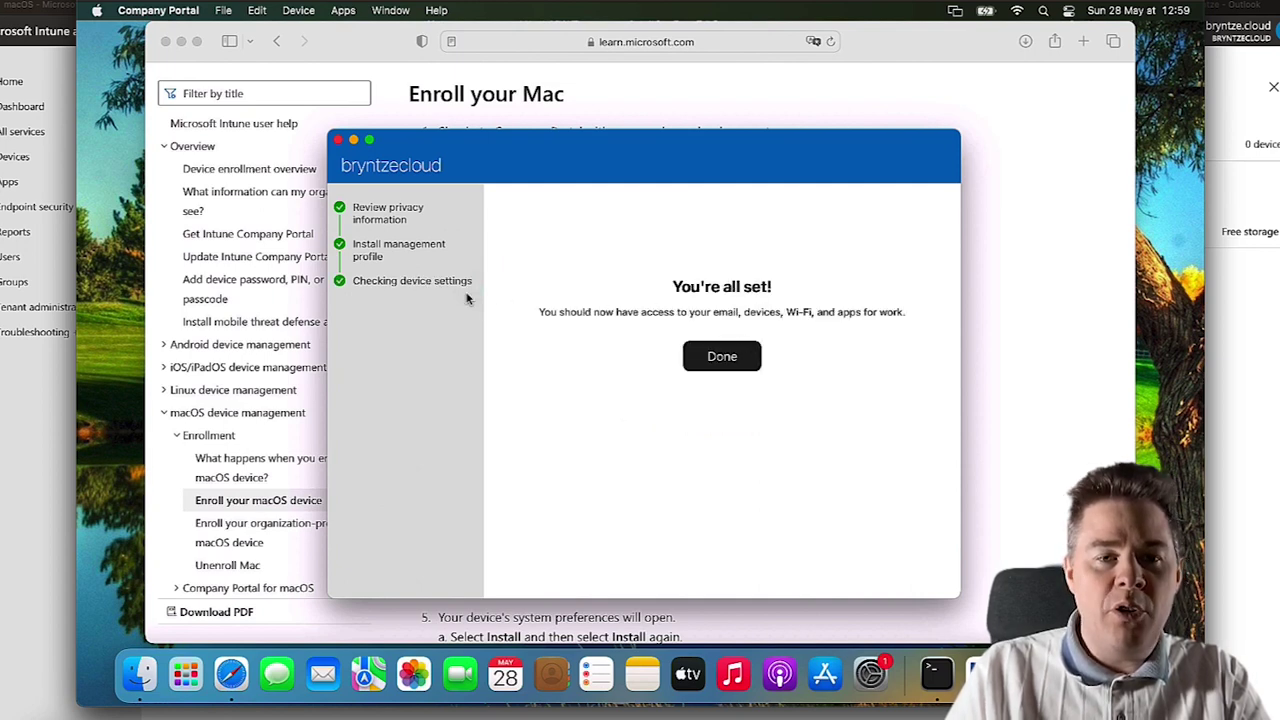
click(722, 358)
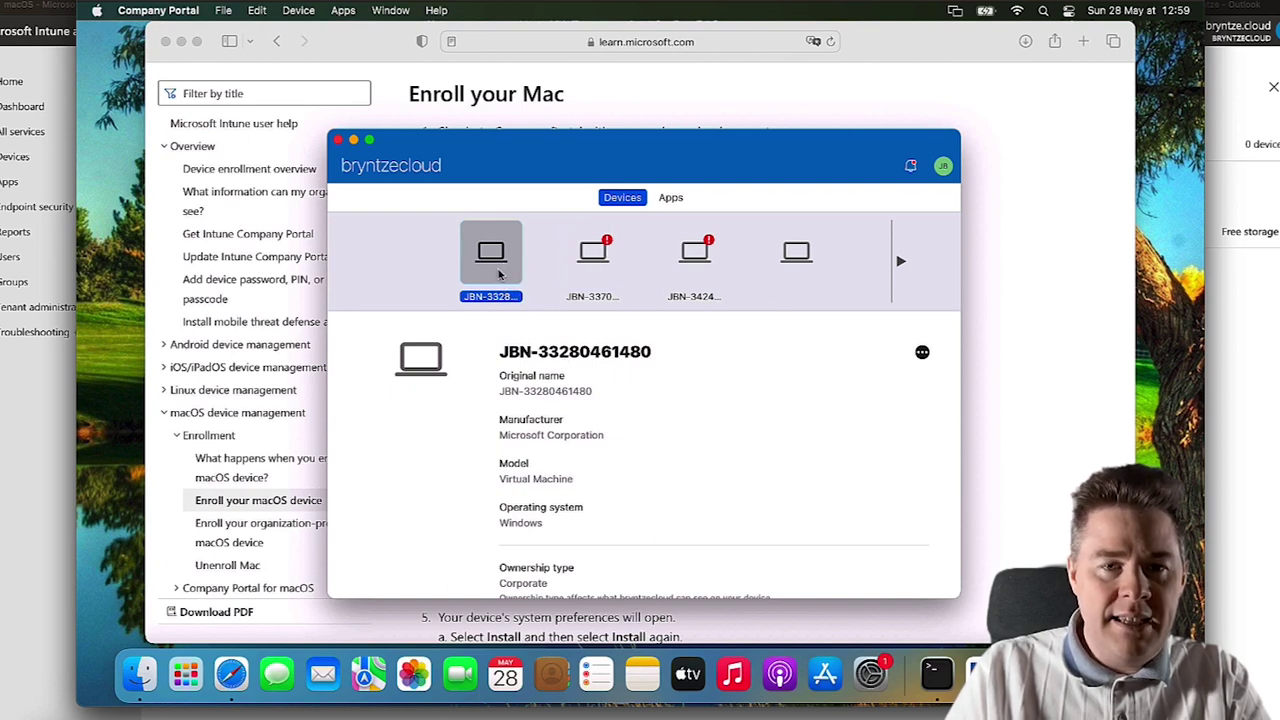
click(900, 264)
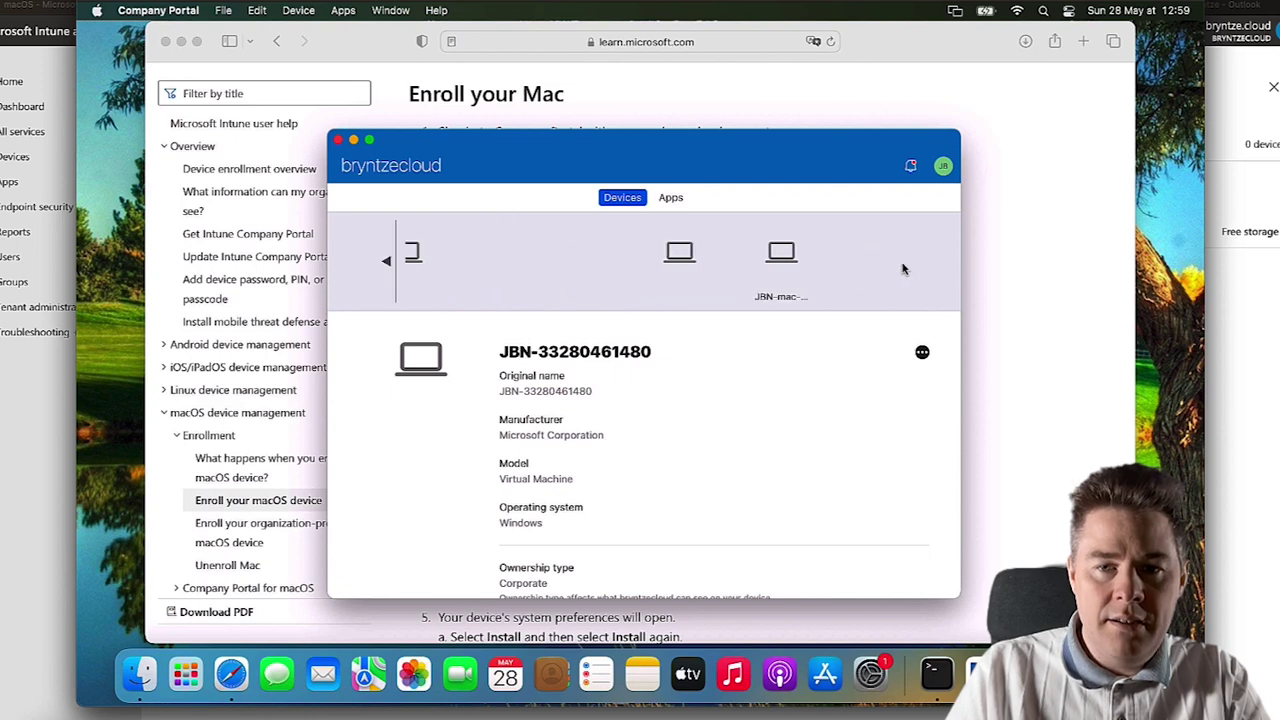
click(689, 259)
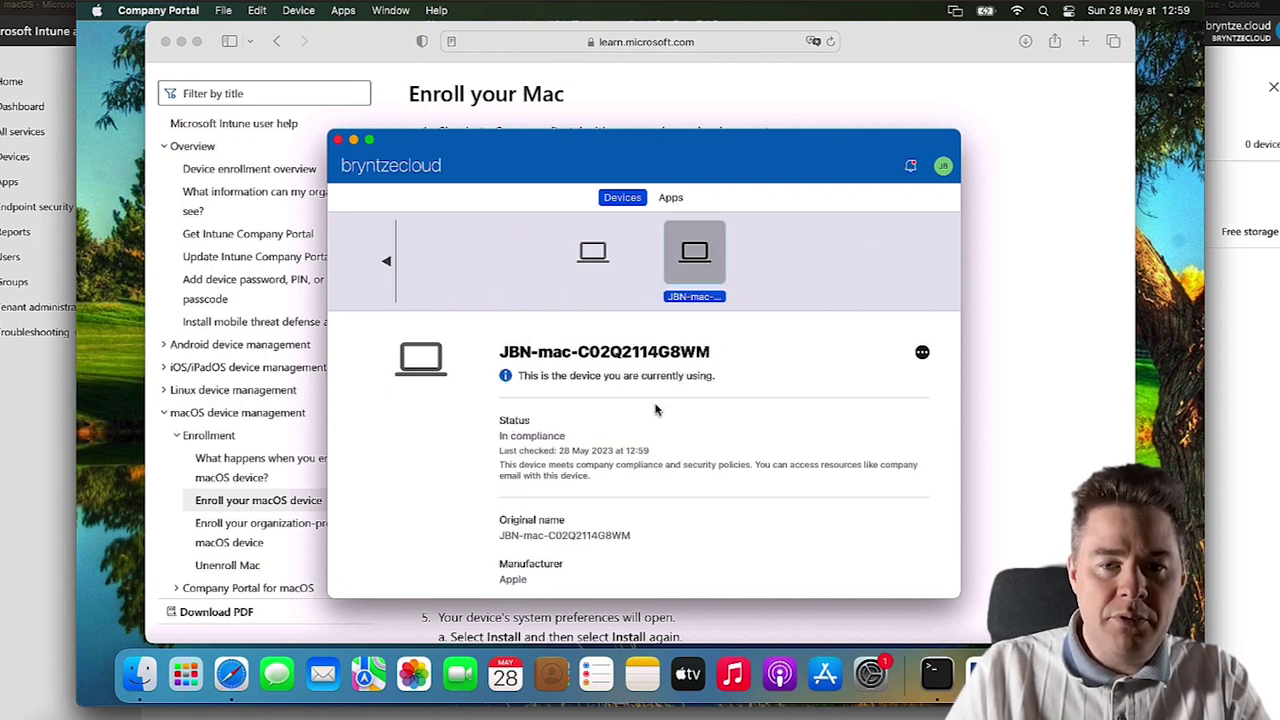
- Check the MacBook Pro model, macOS operating system and In compliance status
scroll(695, 428, down, 2)
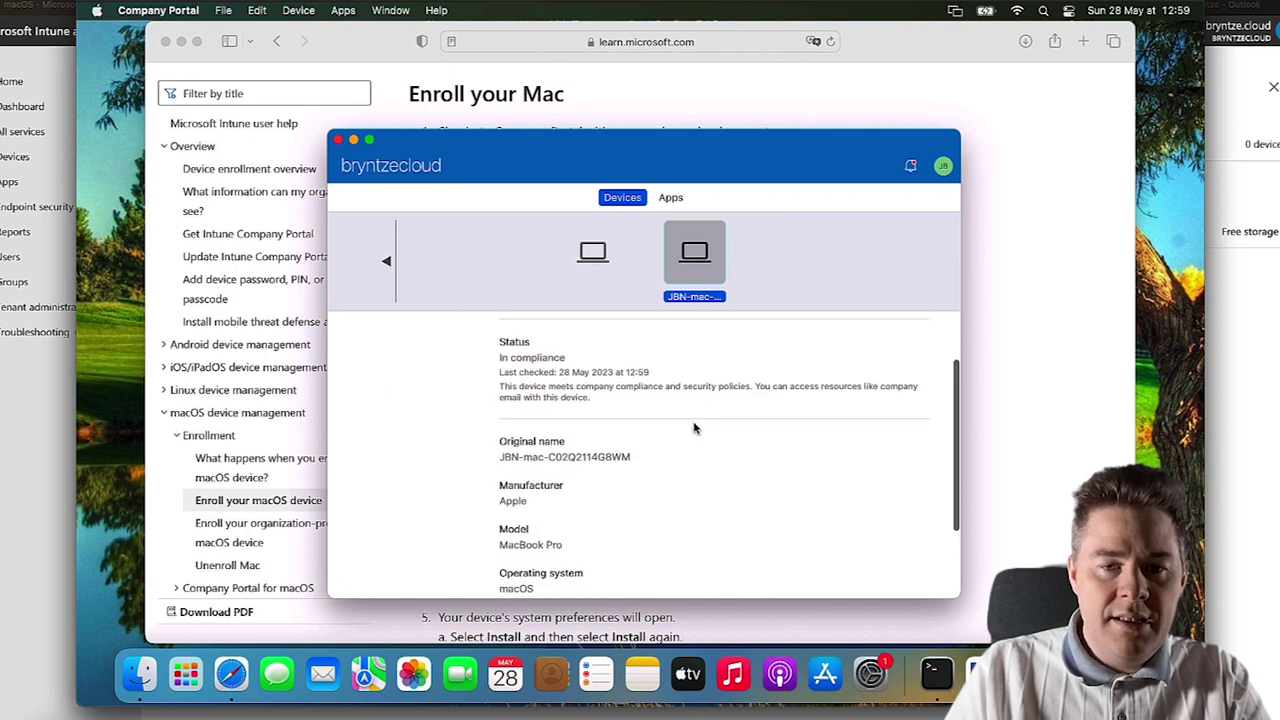
scroll(673, 454, down, 3)
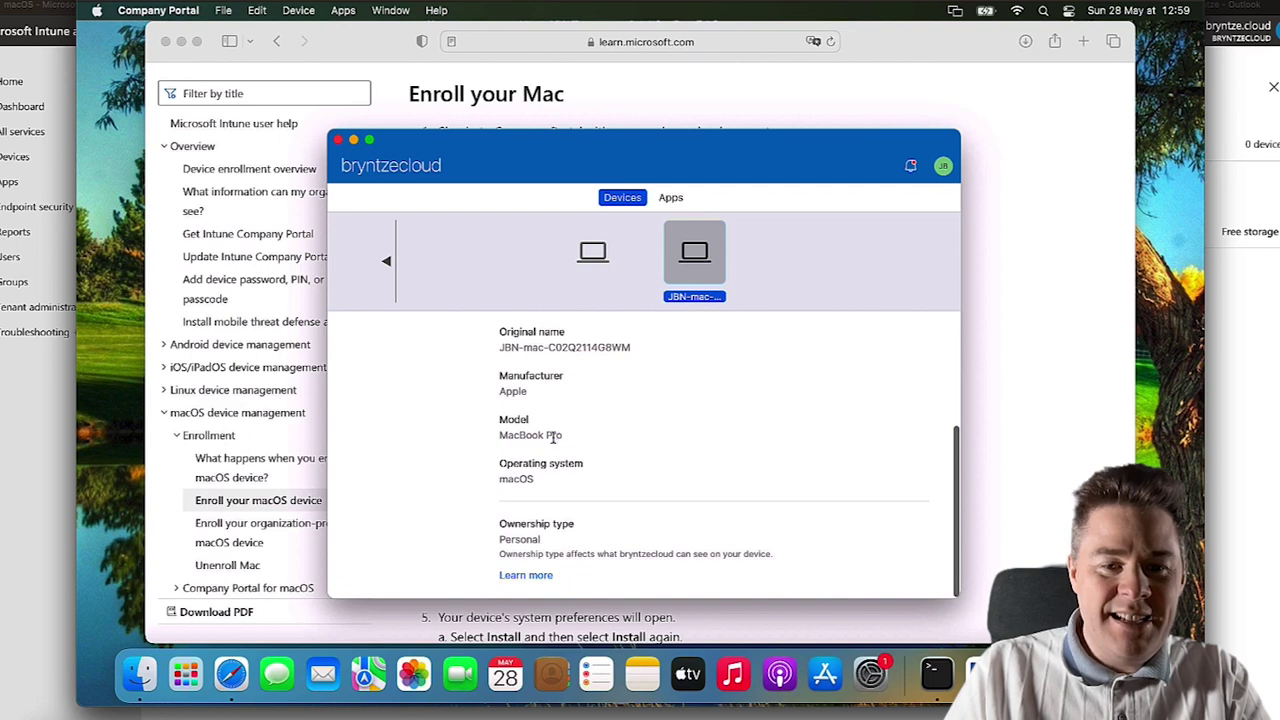
triple_click(553, 437)
drag(541, 483, 502, 479)
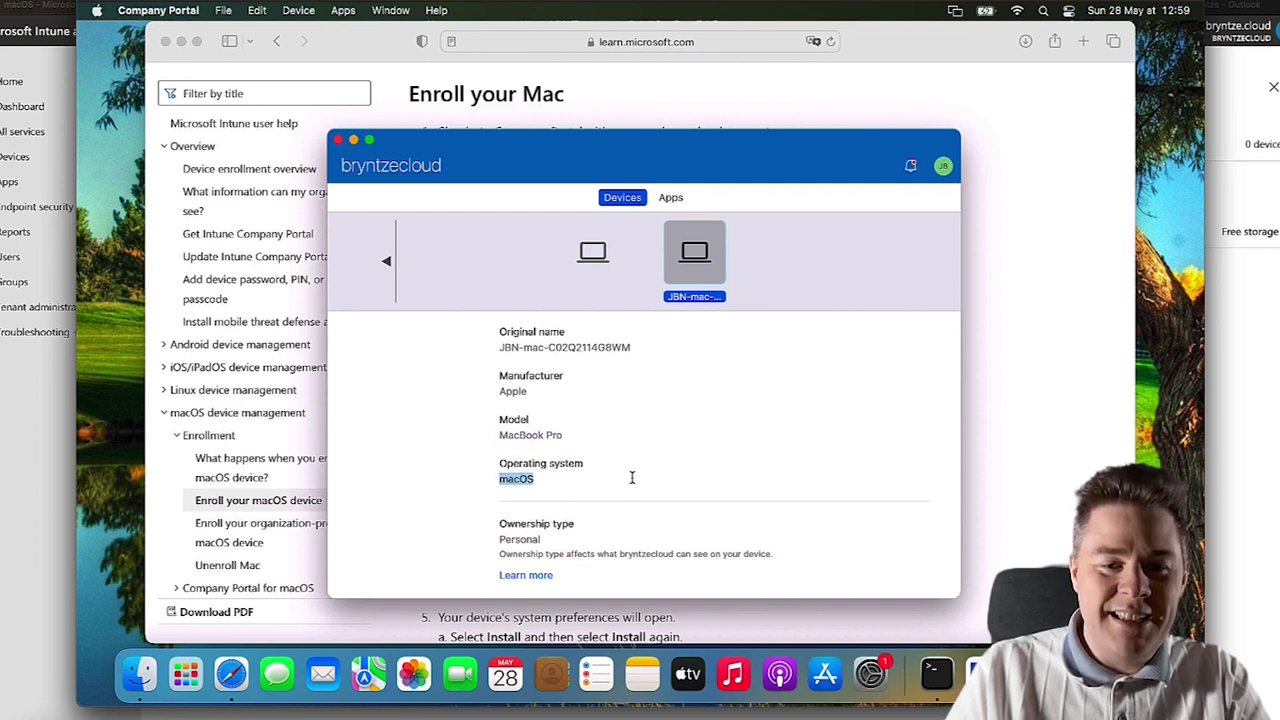
scroll(631, 478, up, 4)
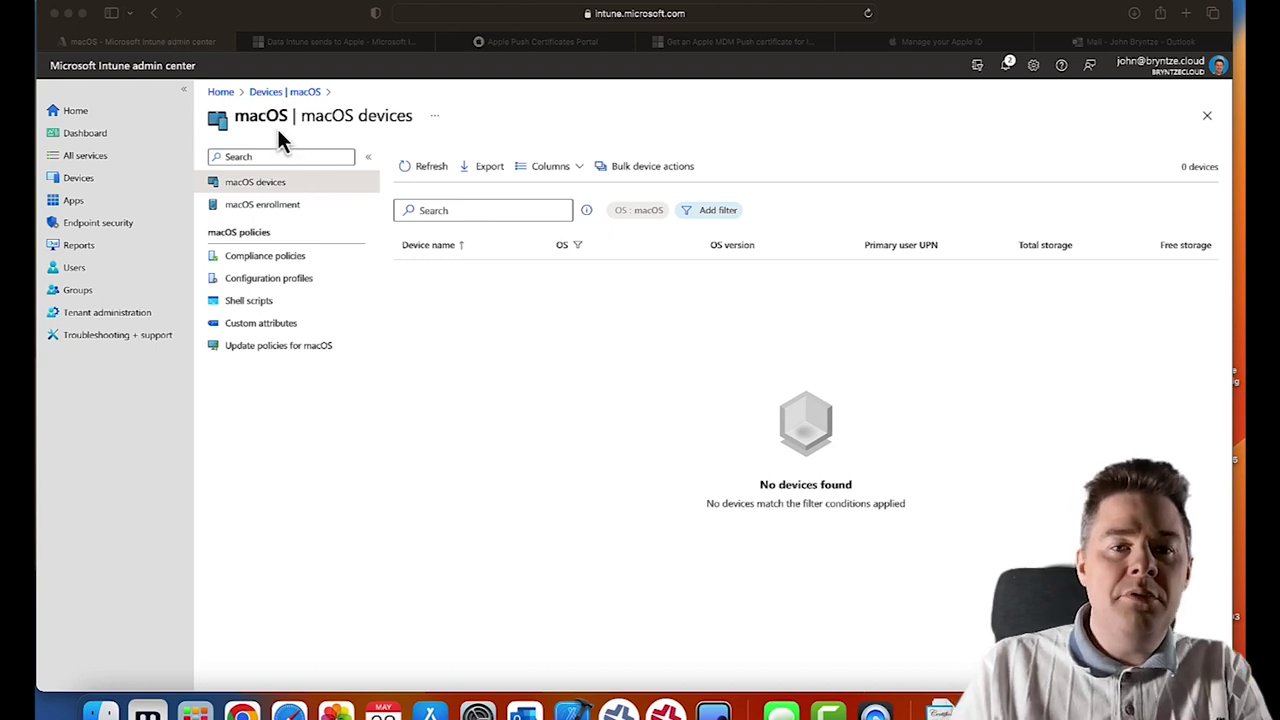
- Refresh the macOS devices list until the enrolled Mac appears, then open its device page
click(432, 178)
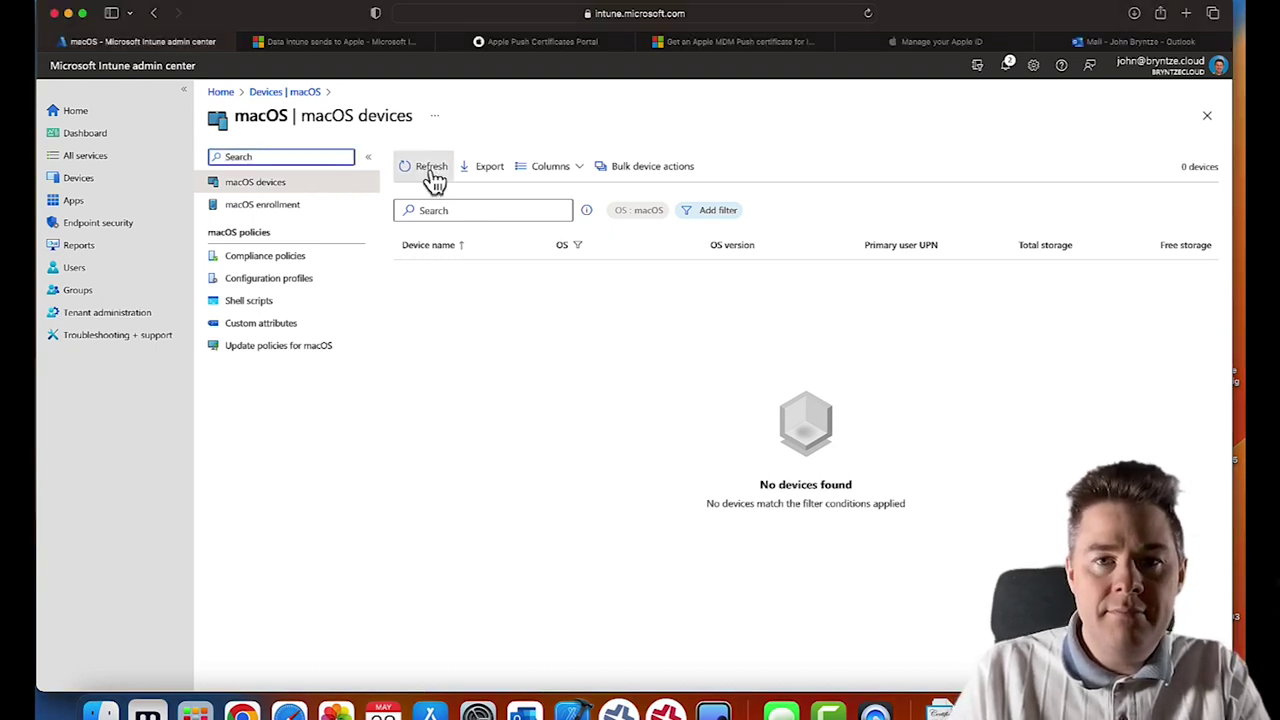
click(432, 178)
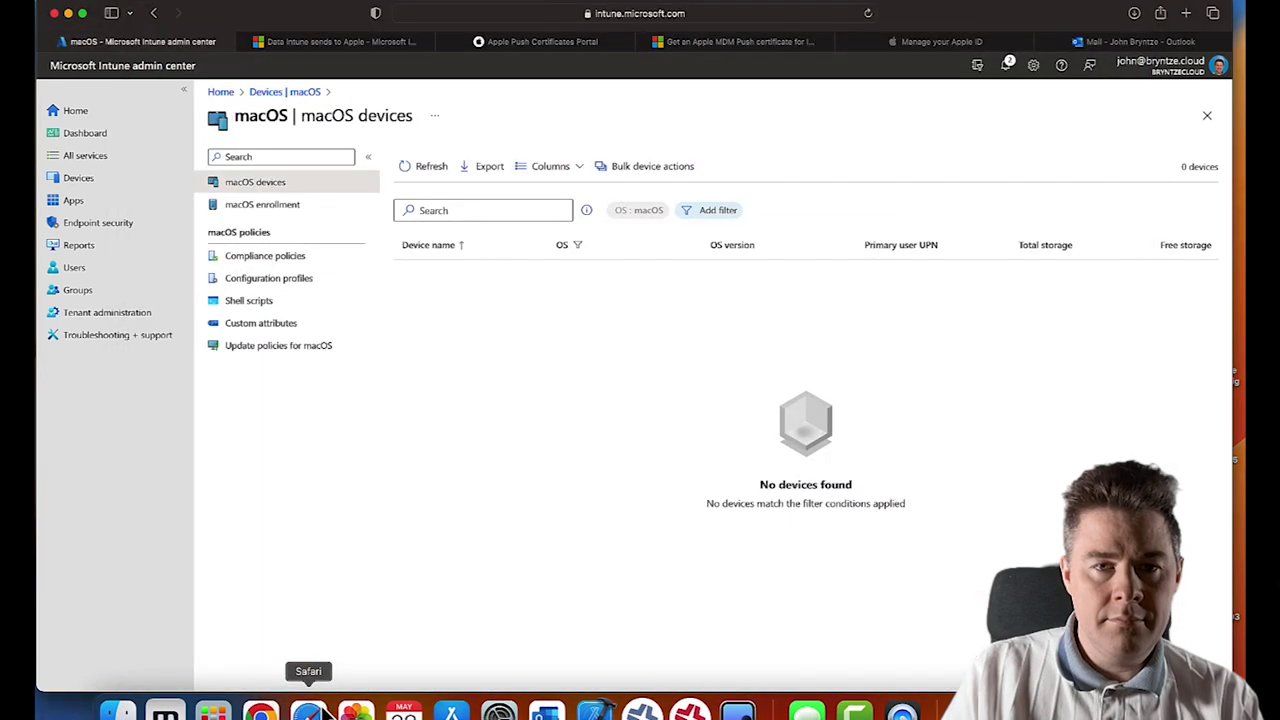
click(427, 175)
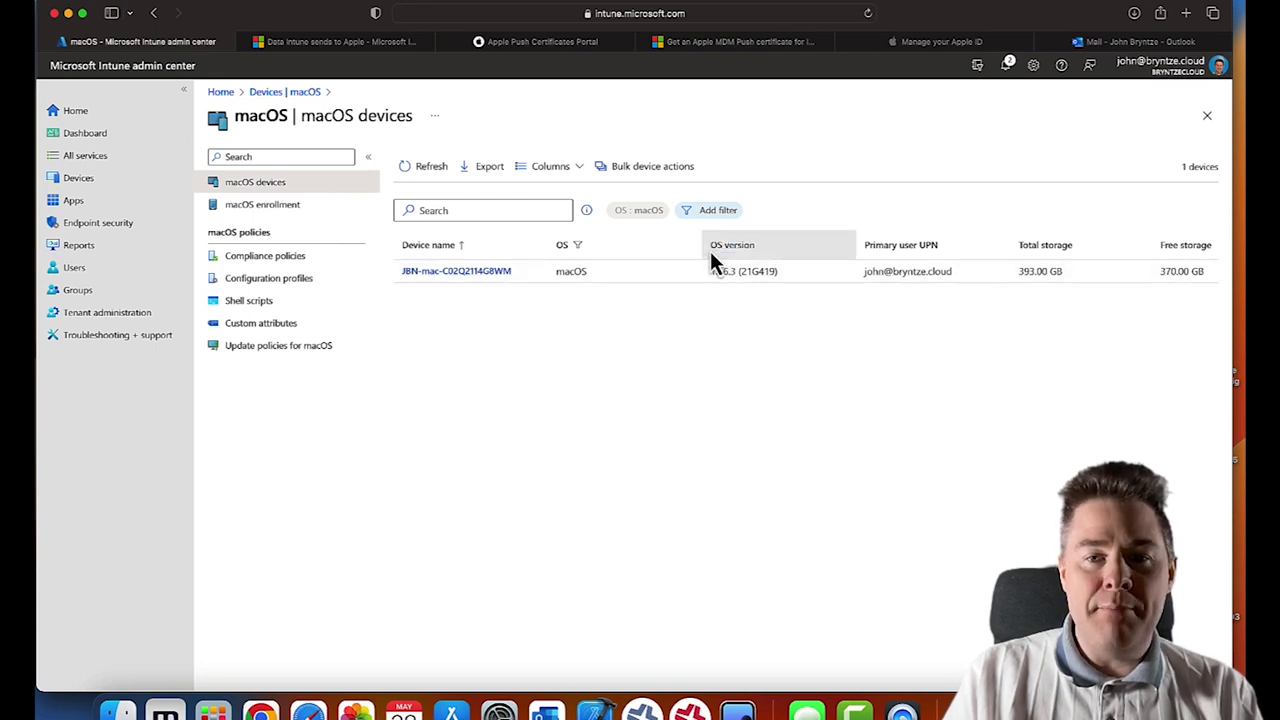
mouse_move(716, 281)
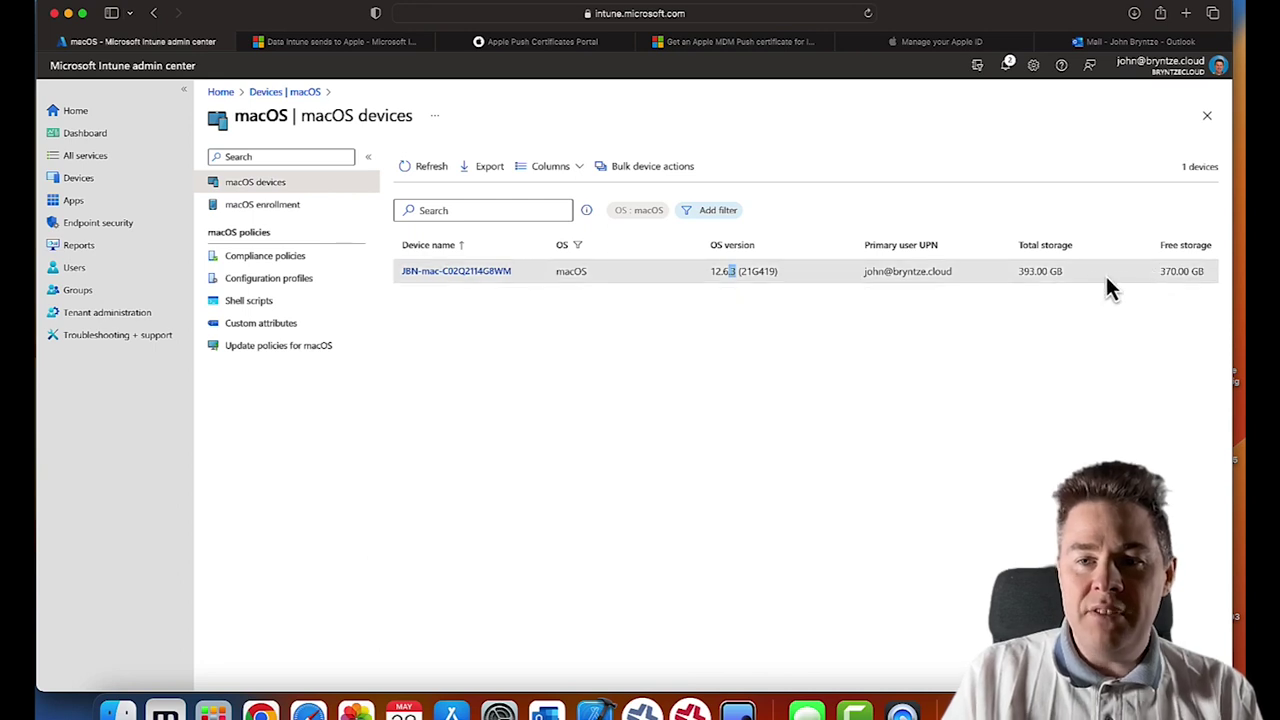
click(434, 272)
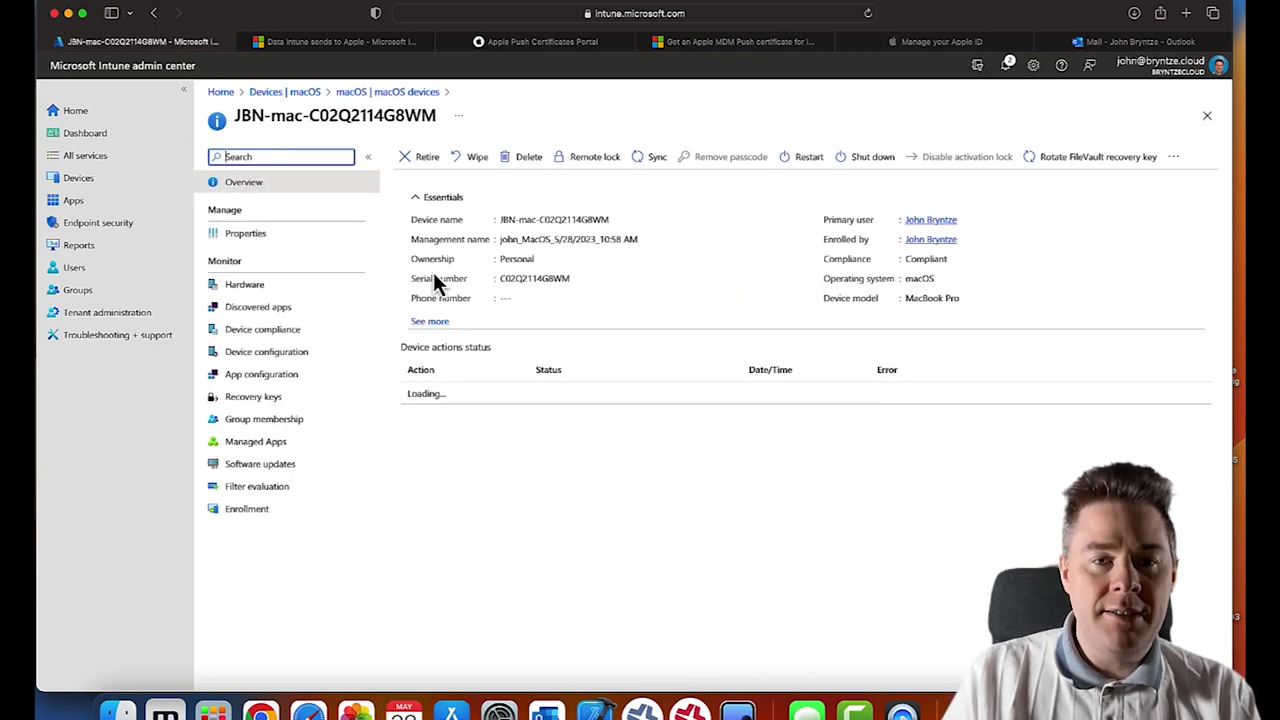
click(434, 323)
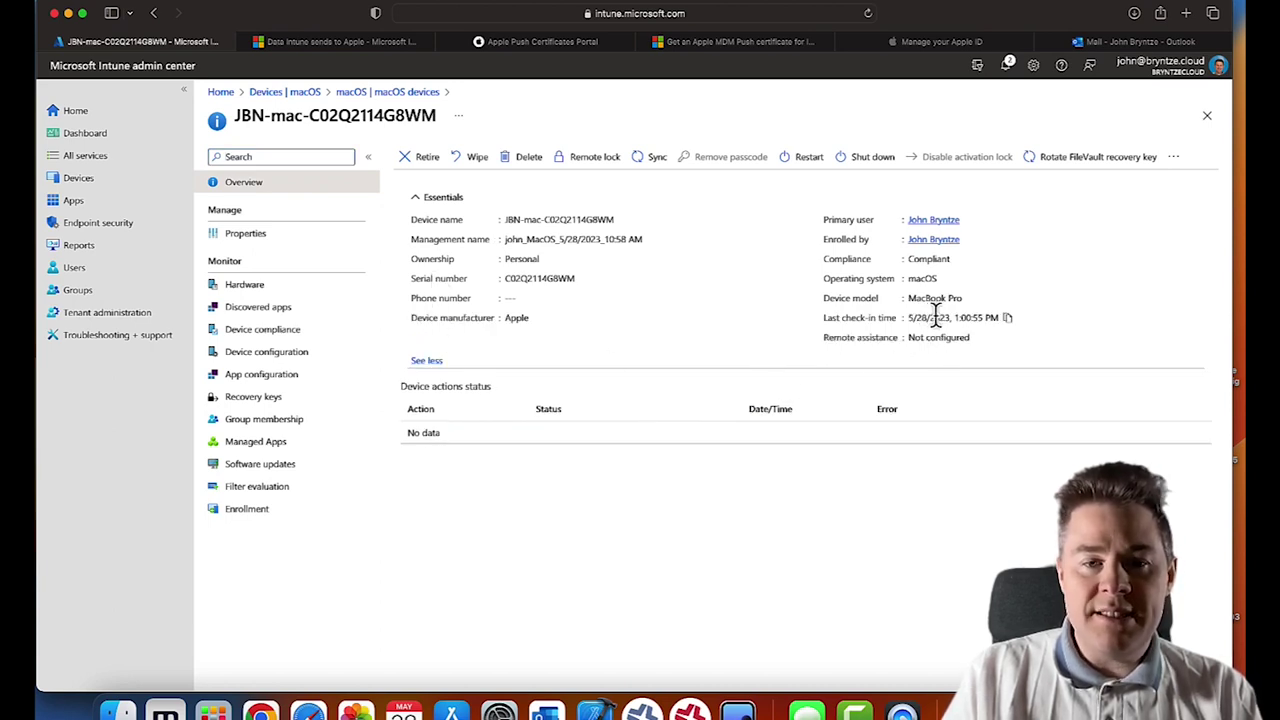
click(242, 240)
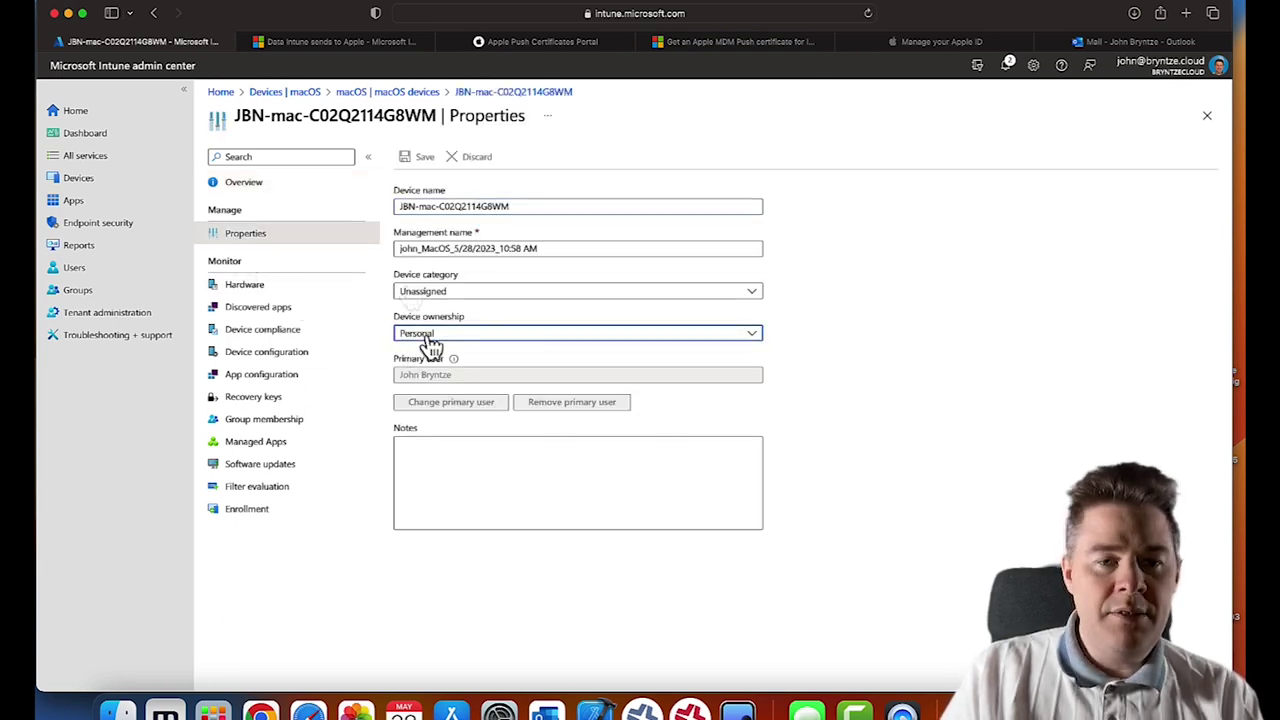
click(430, 340)
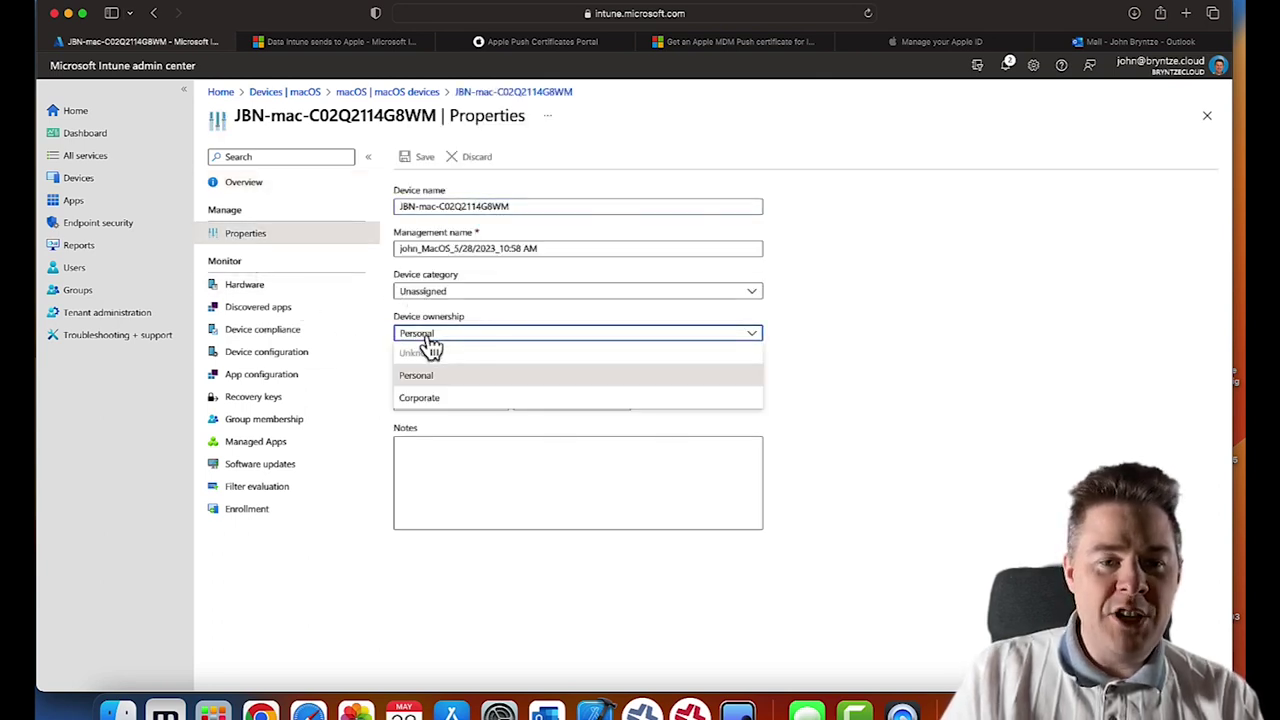
click(420, 398)
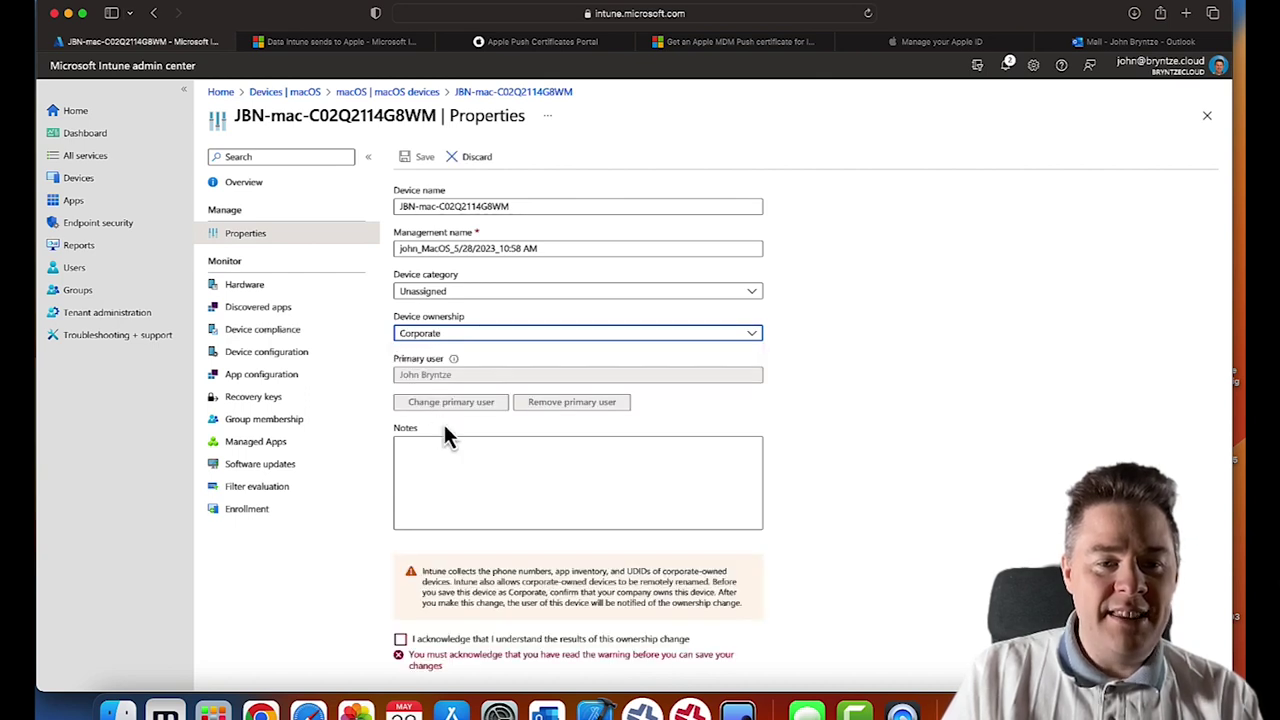
click(400, 638)
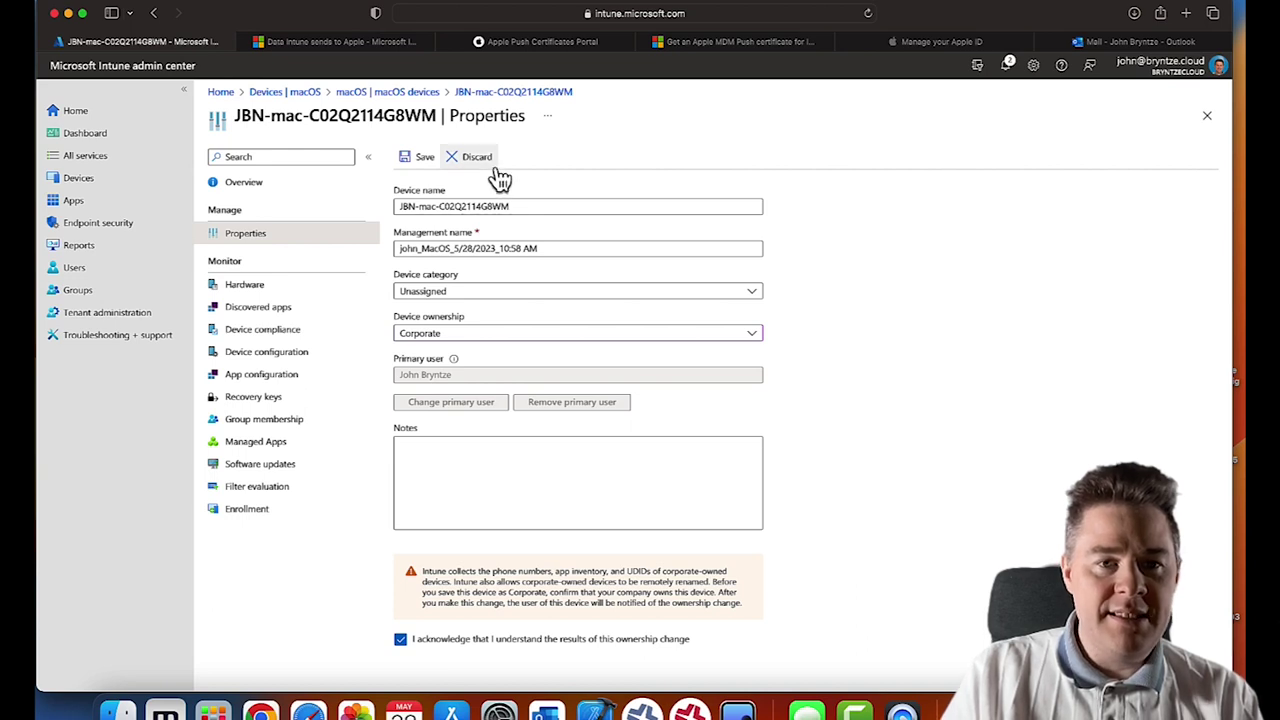
click(421, 160)
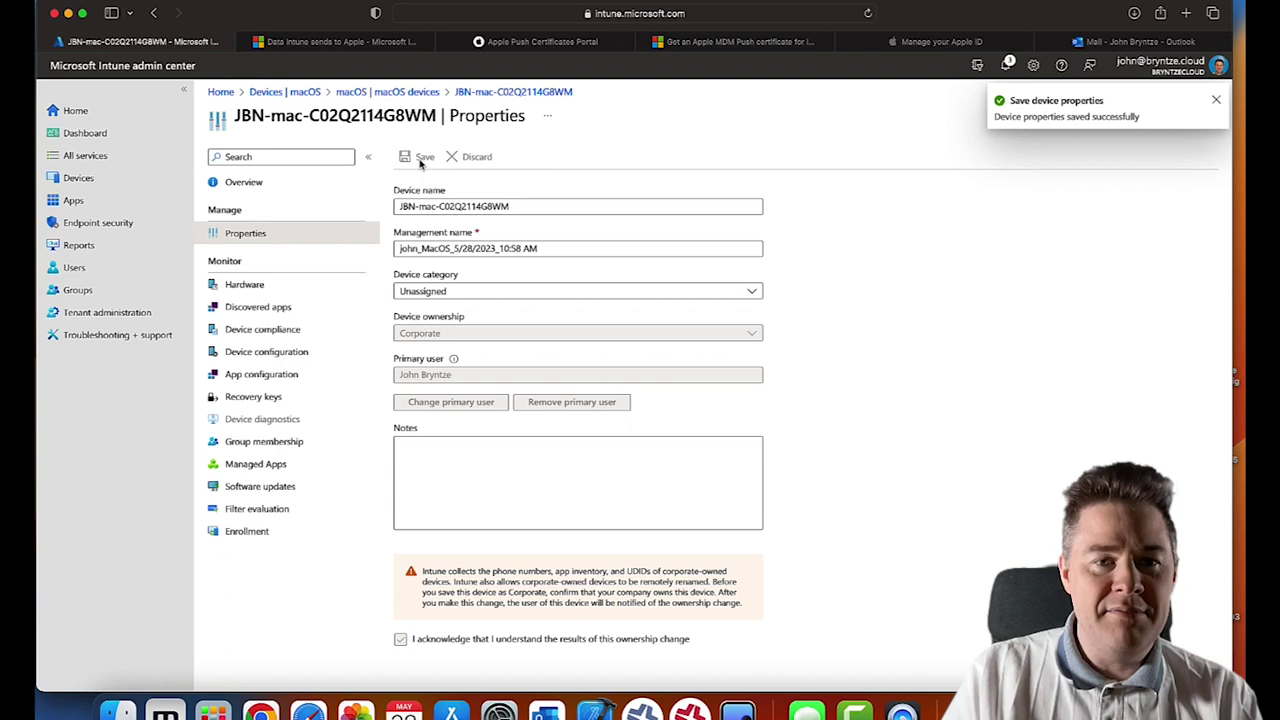
- Go back through the overview to the Mac's Hardware details
click(242, 184)
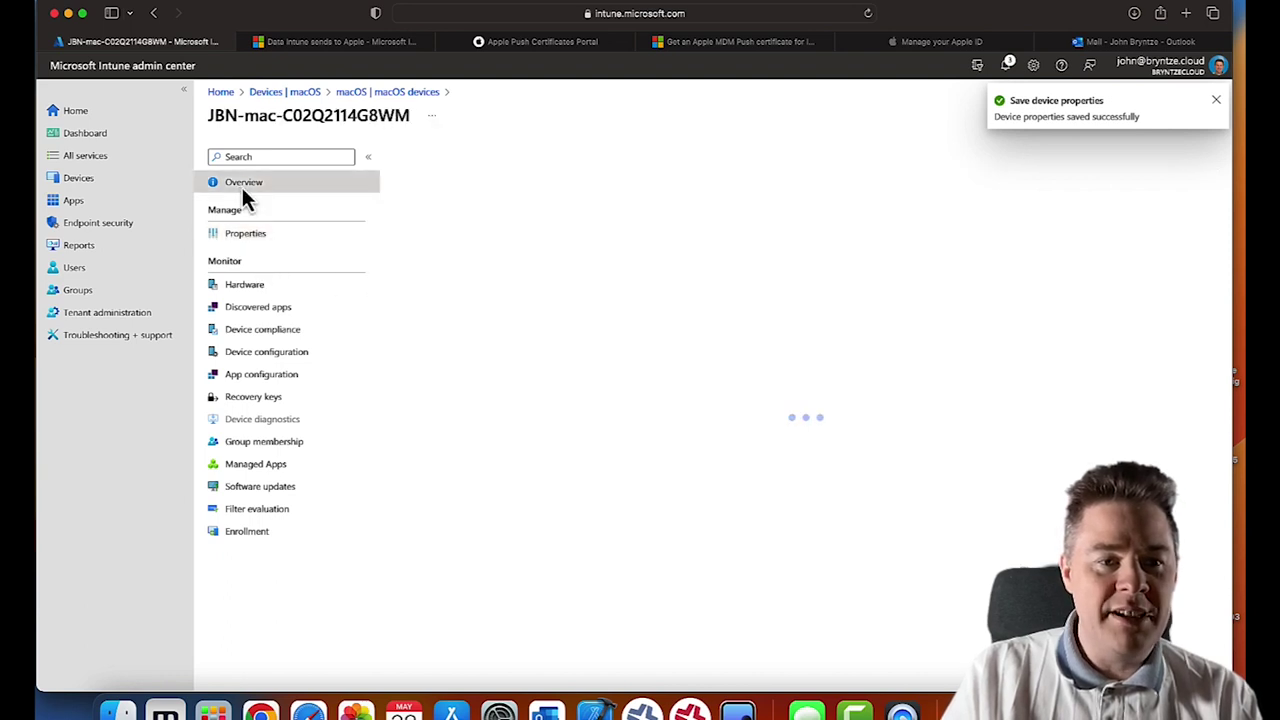
click(248, 236)
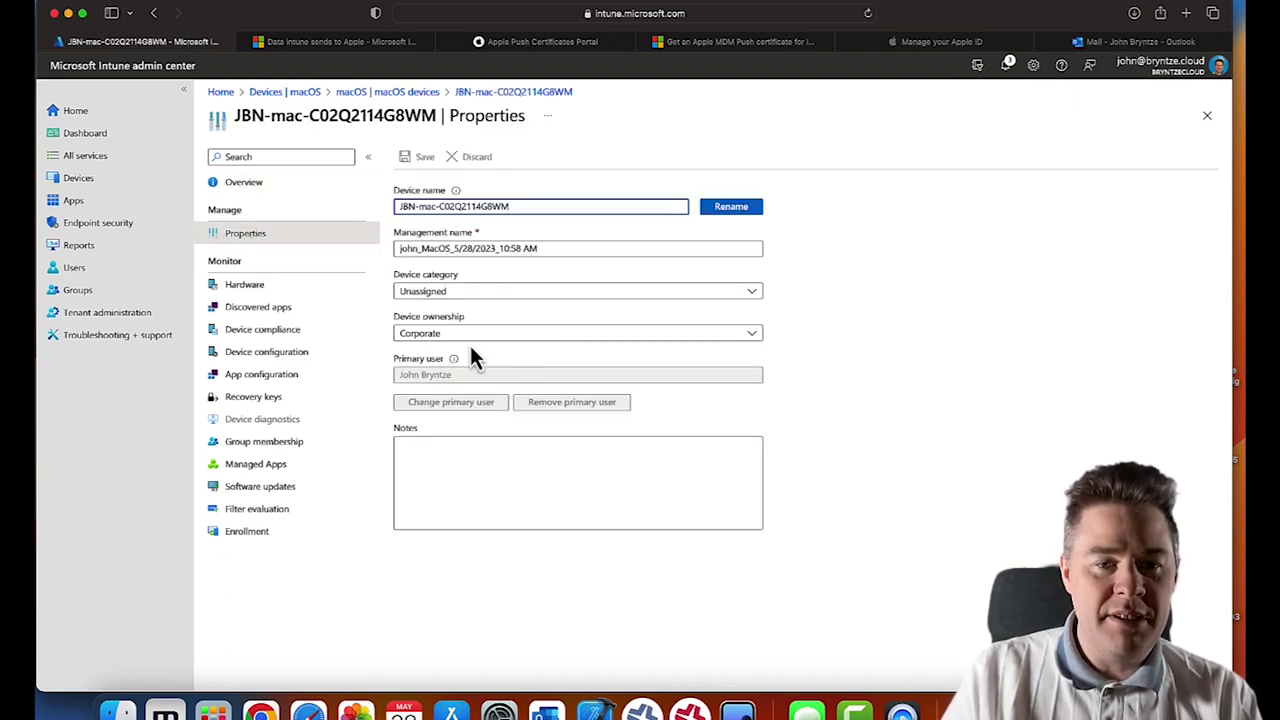
click(252, 288)
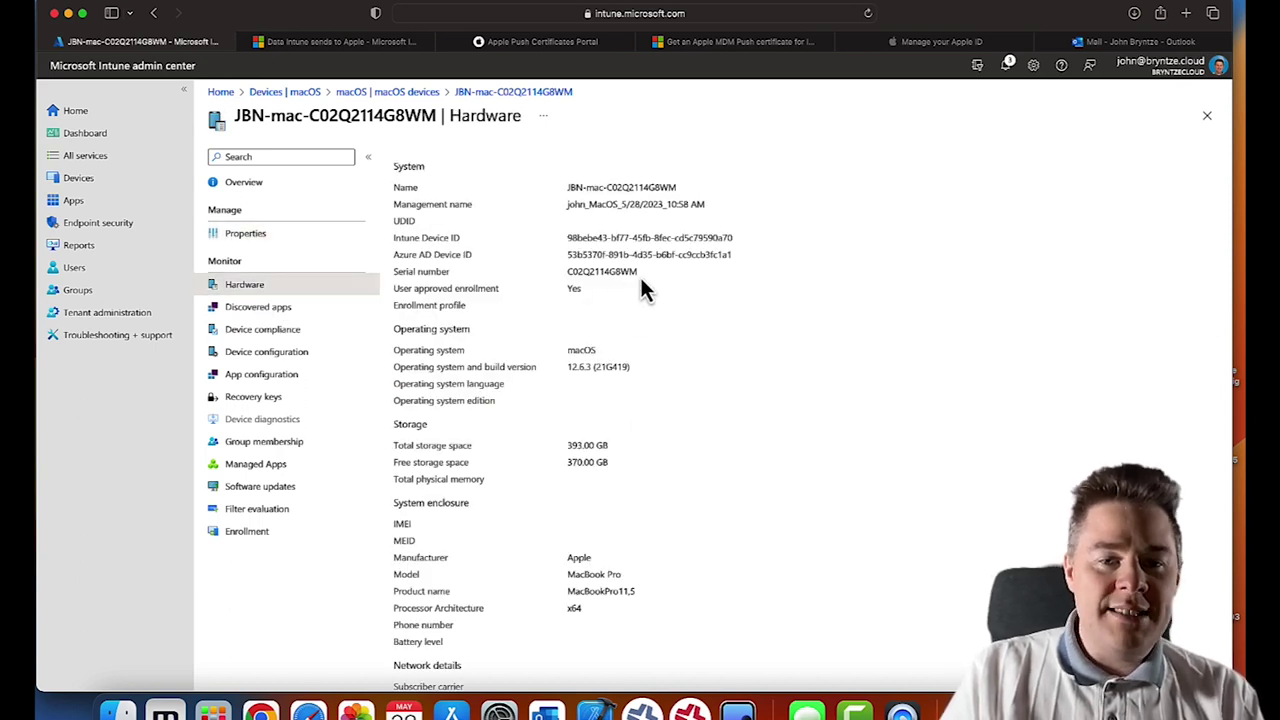
- Check the OS build, Compliant status and Encrypted 'No', view discovered apps, then return to macOS devices
drag(631, 367, 584, 368)
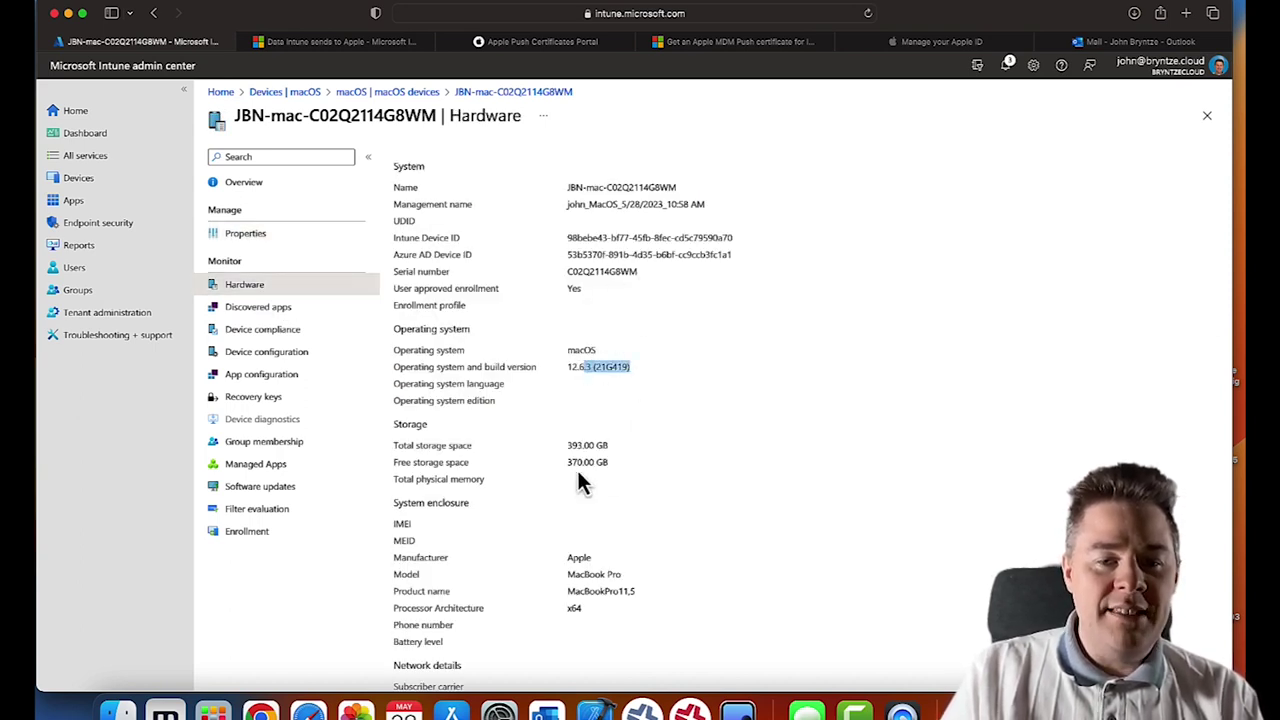
scroll(591, 491, down, 8)
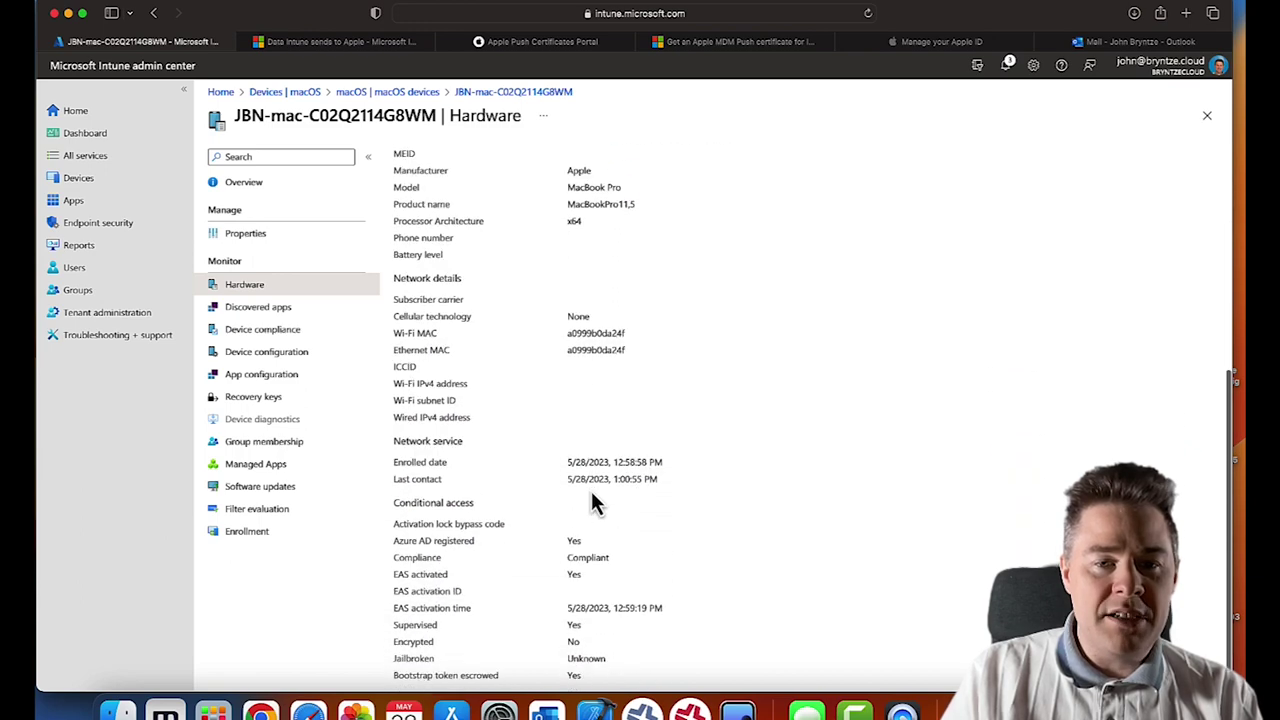
scroll(591, 491, down, 1)
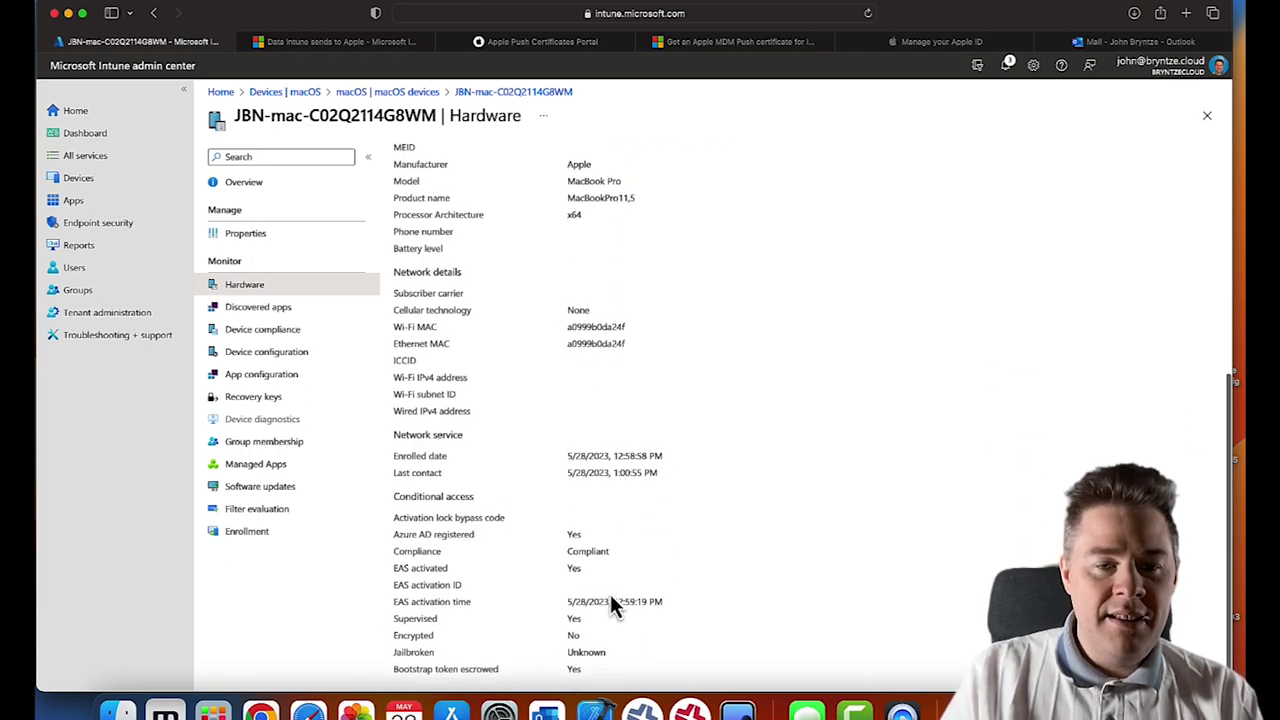
double_click(600, 553)
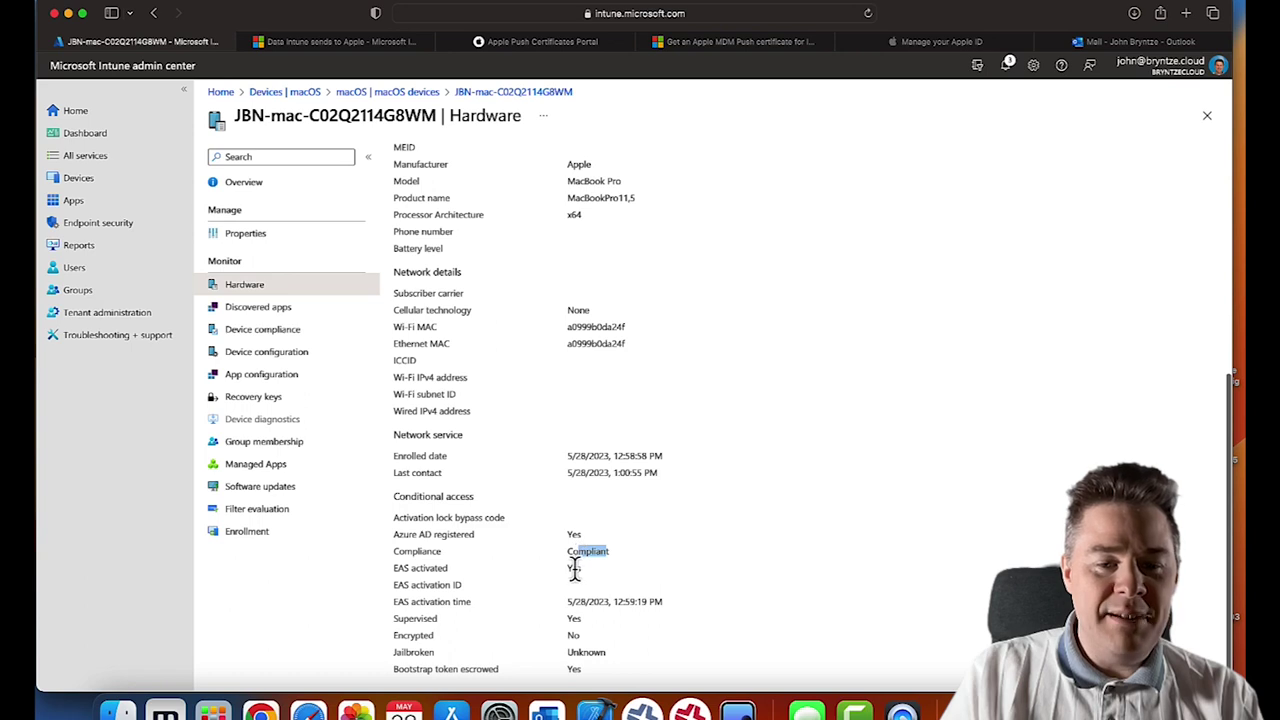
double_click(575, 636)
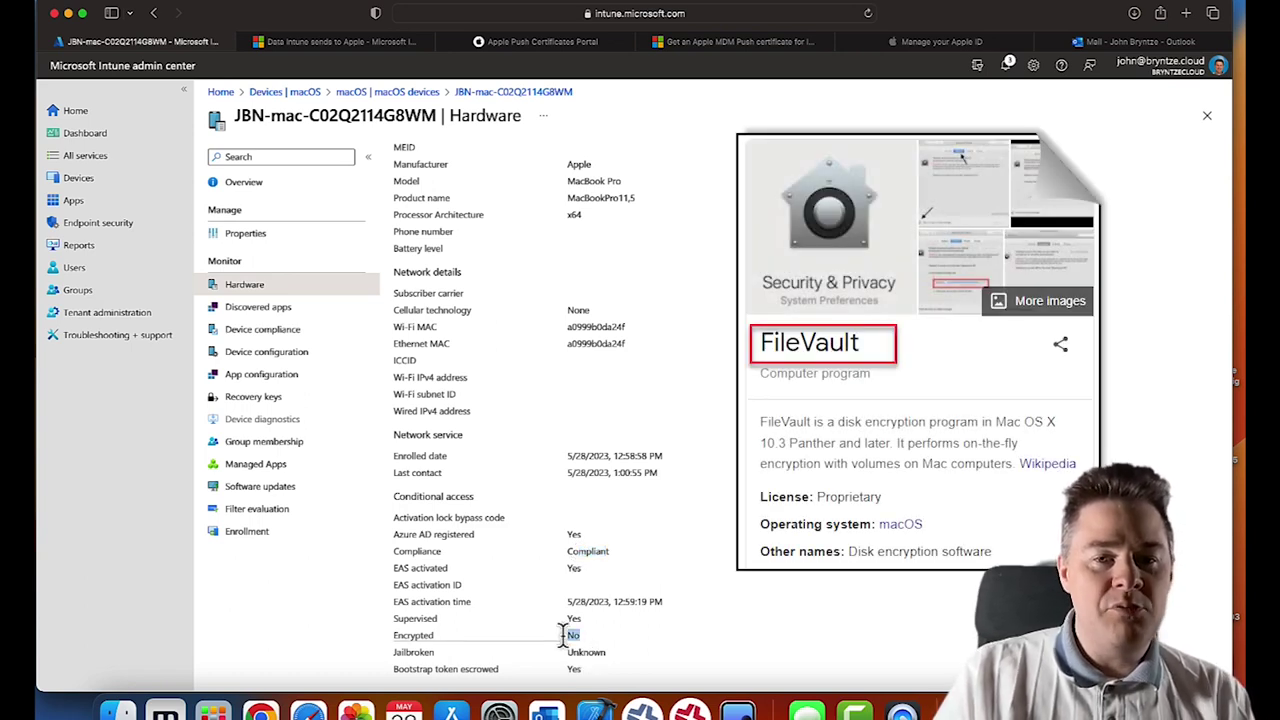
click(260, 316)
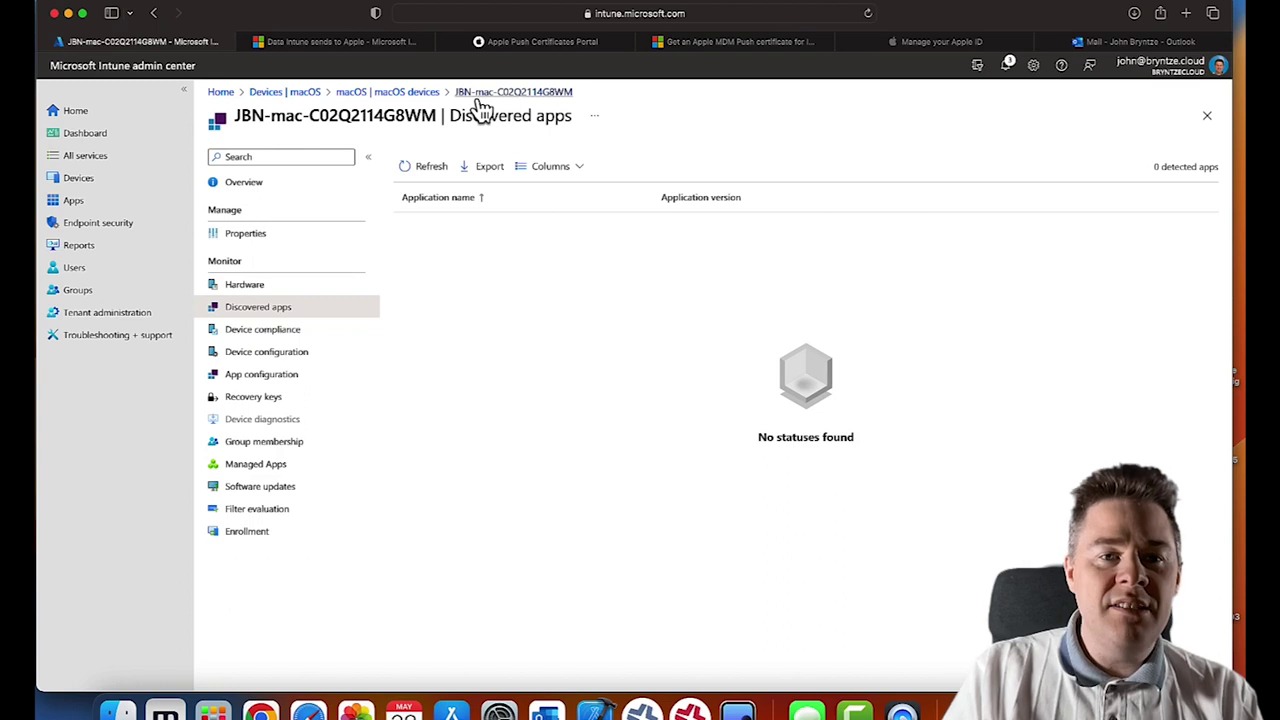
click(412, 93)
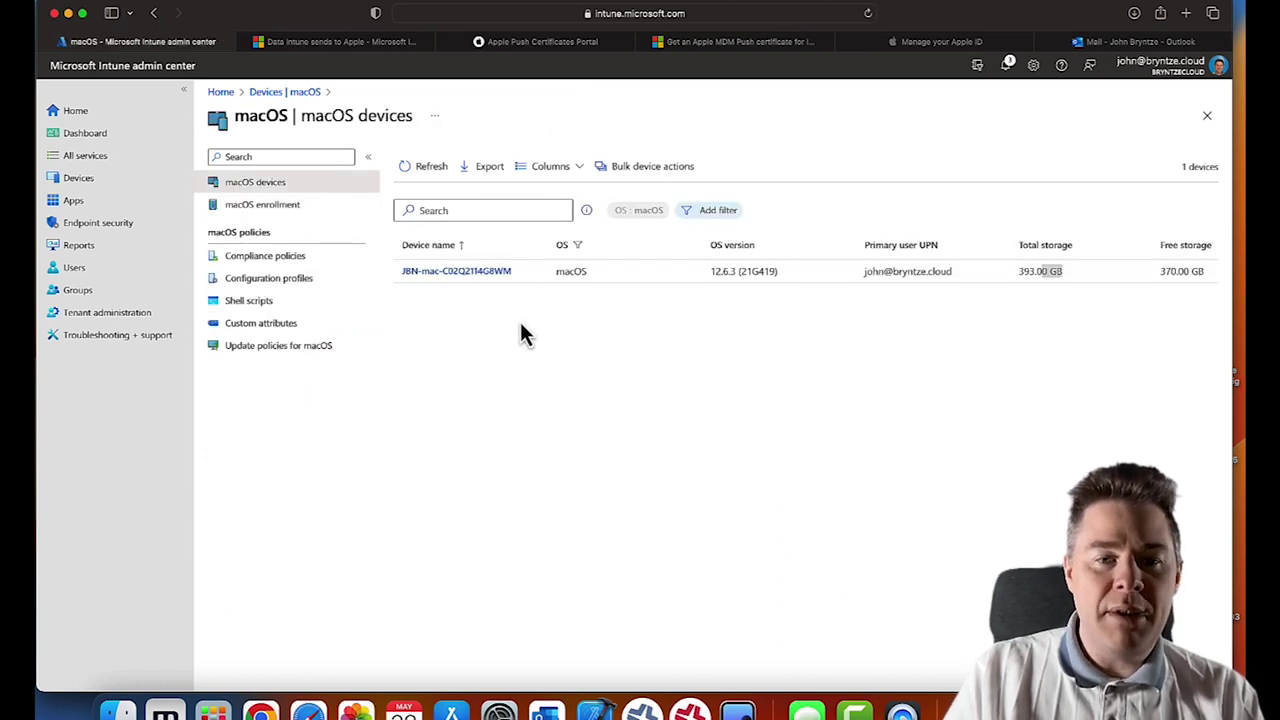